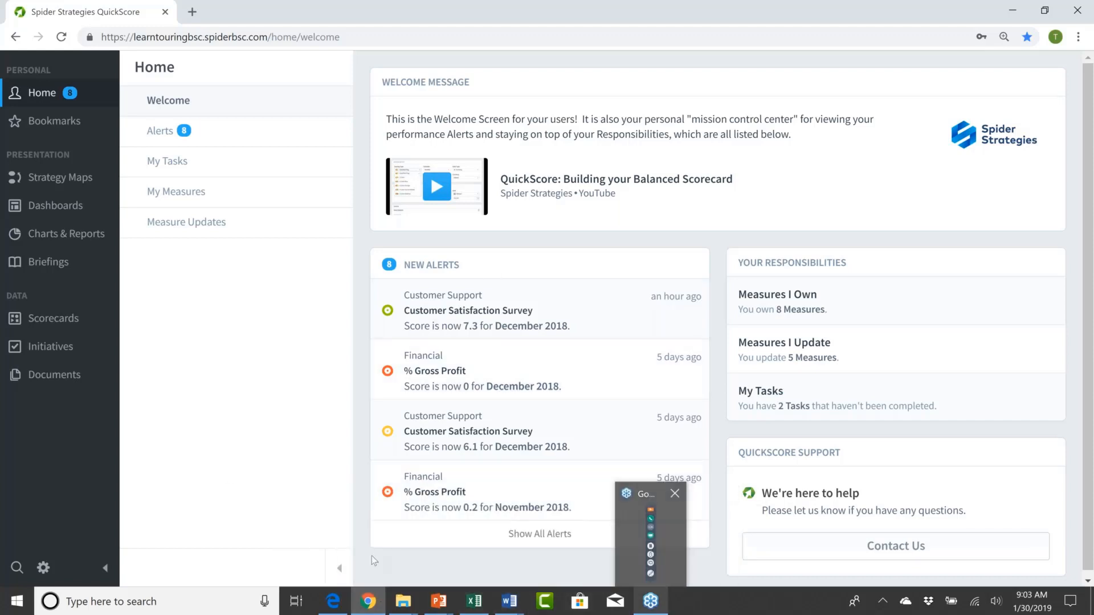
Step: Open the newest Customer Satisfaction Survey alert and view the measure's overview and monthly values
left_click(452, 314)
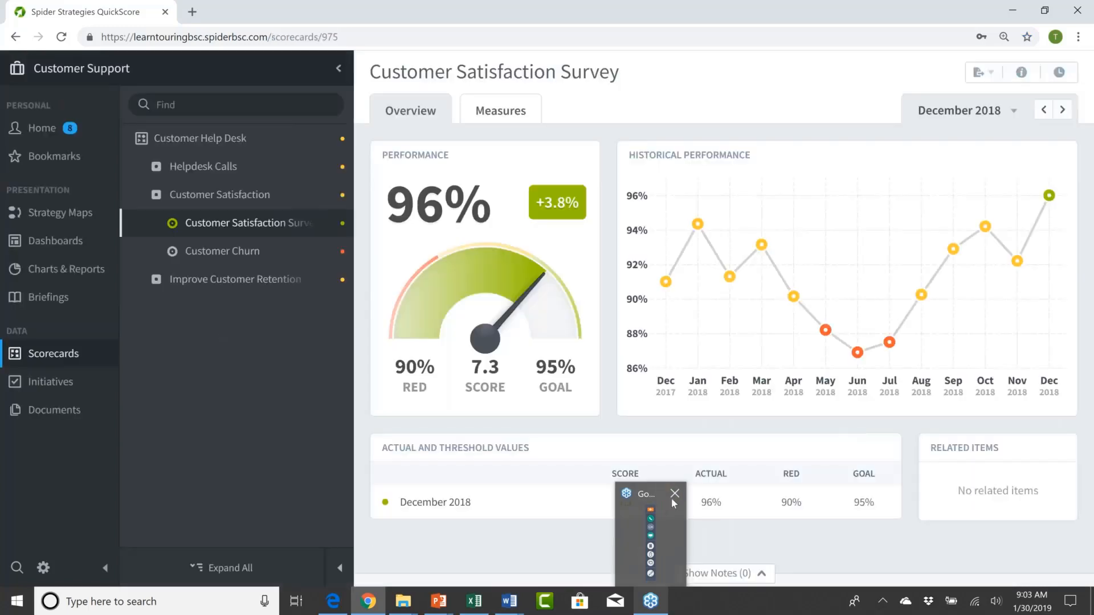
left_click(675, 494)
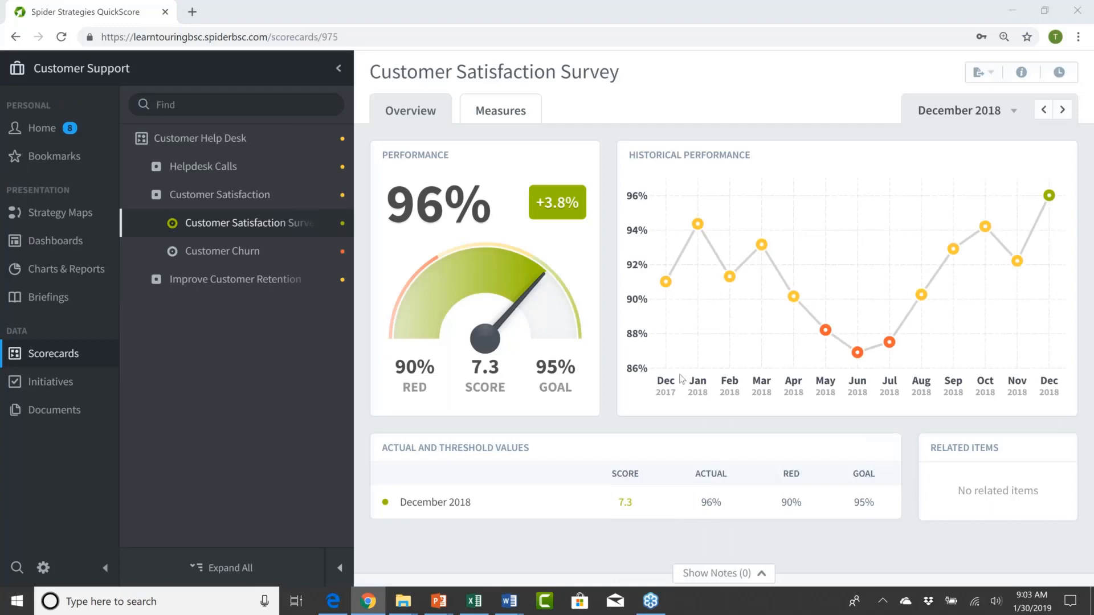
mouse_move(687, 365)
mouse_move(742, 318)
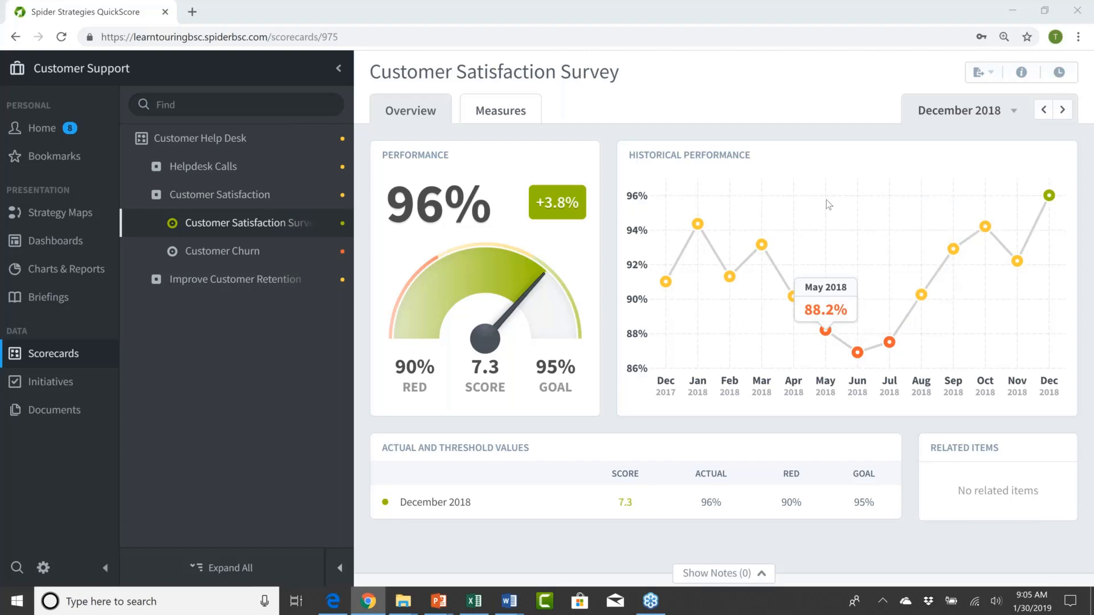
left_click(501, 113)
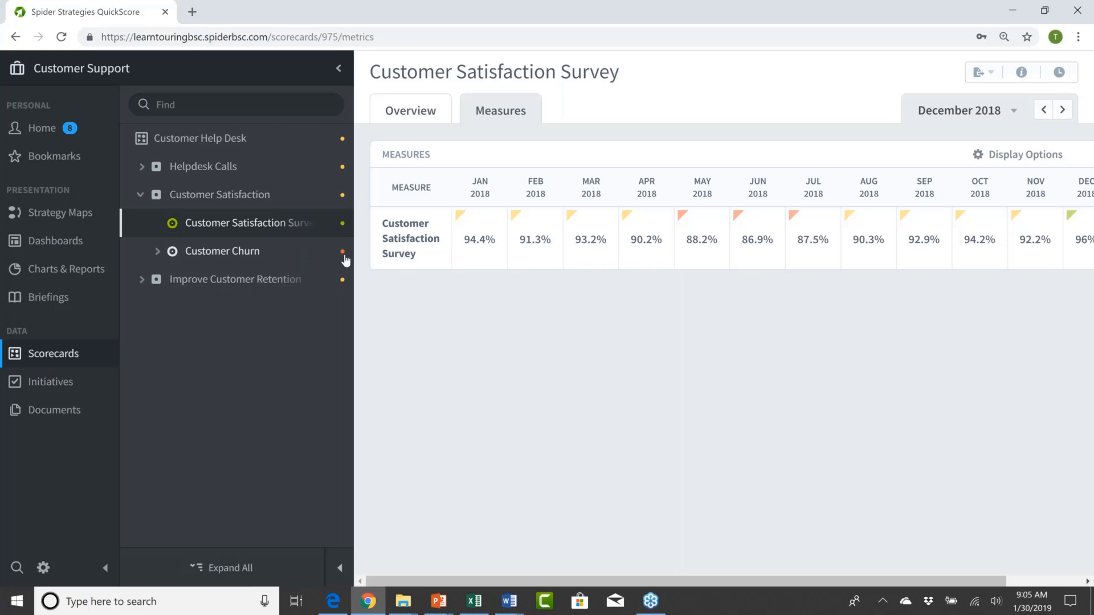
Step: View Customer Churn's monthly values, and examine individual months in its historical performance chart
left_click(241, 257)
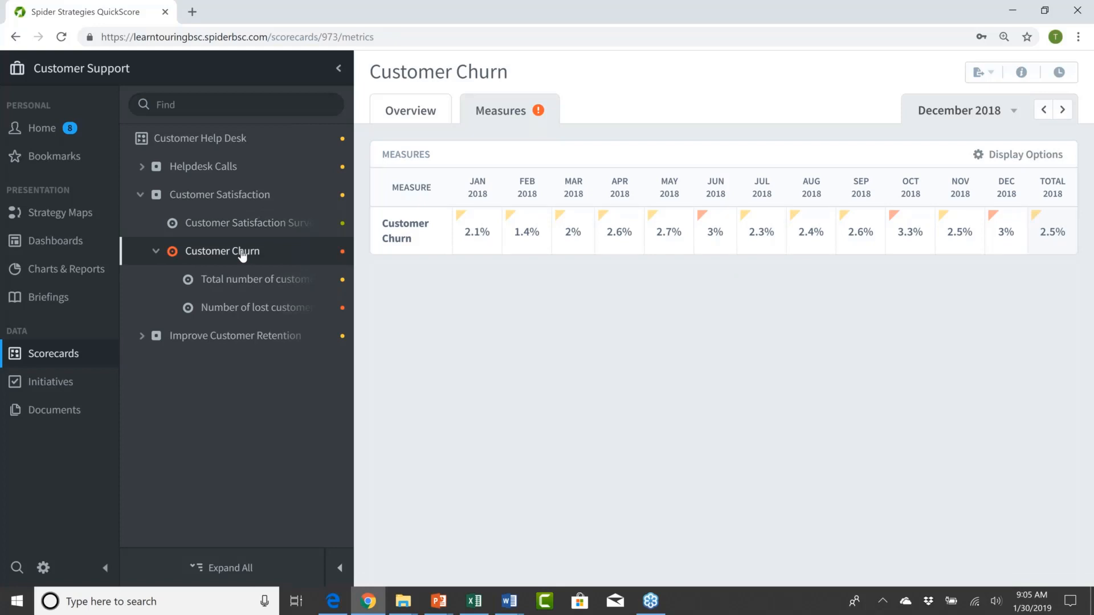
left_click(411, 113)
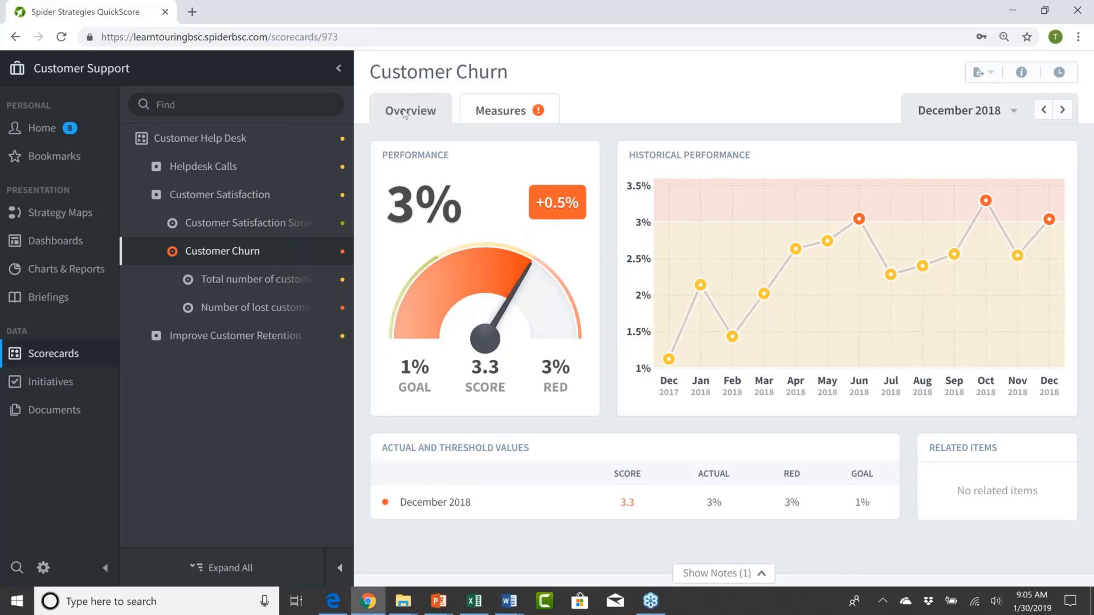
mouse_move(771, 279)
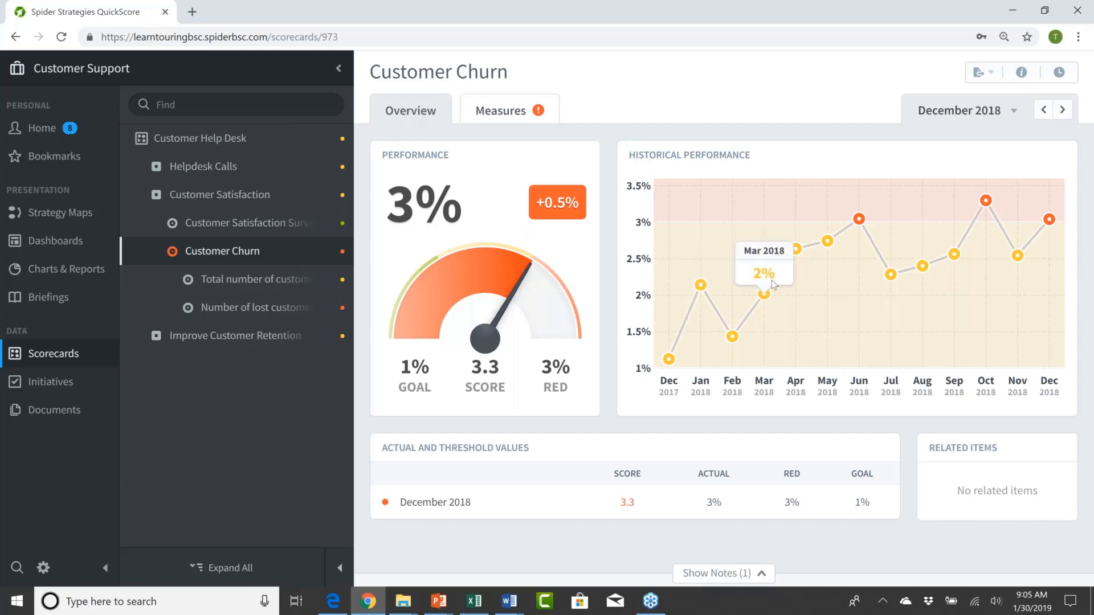
mouse_move(901, 279)
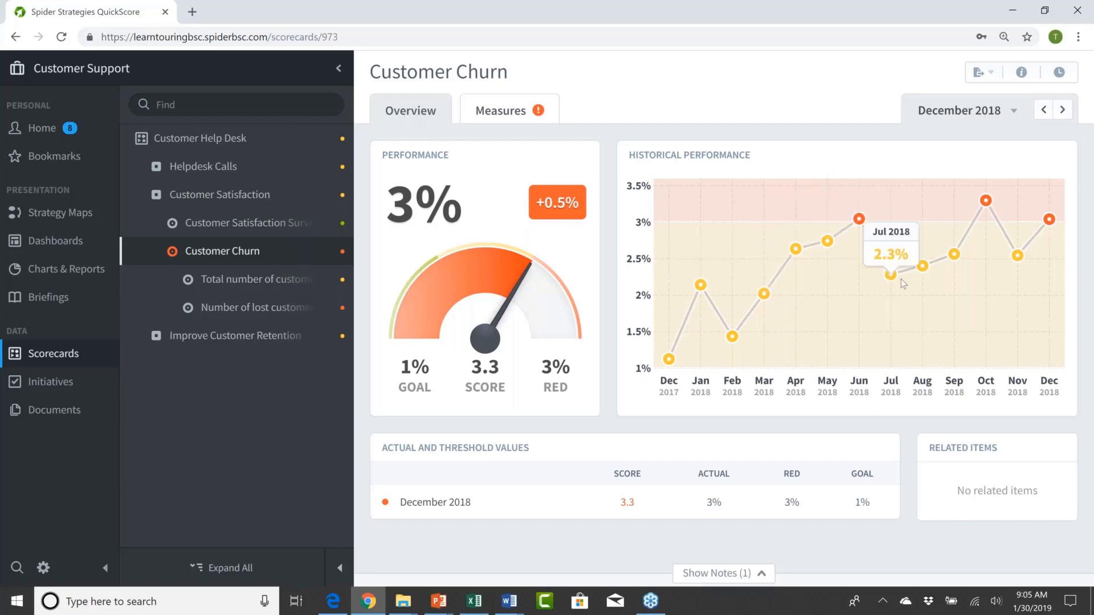
mouse_move(956, 259)
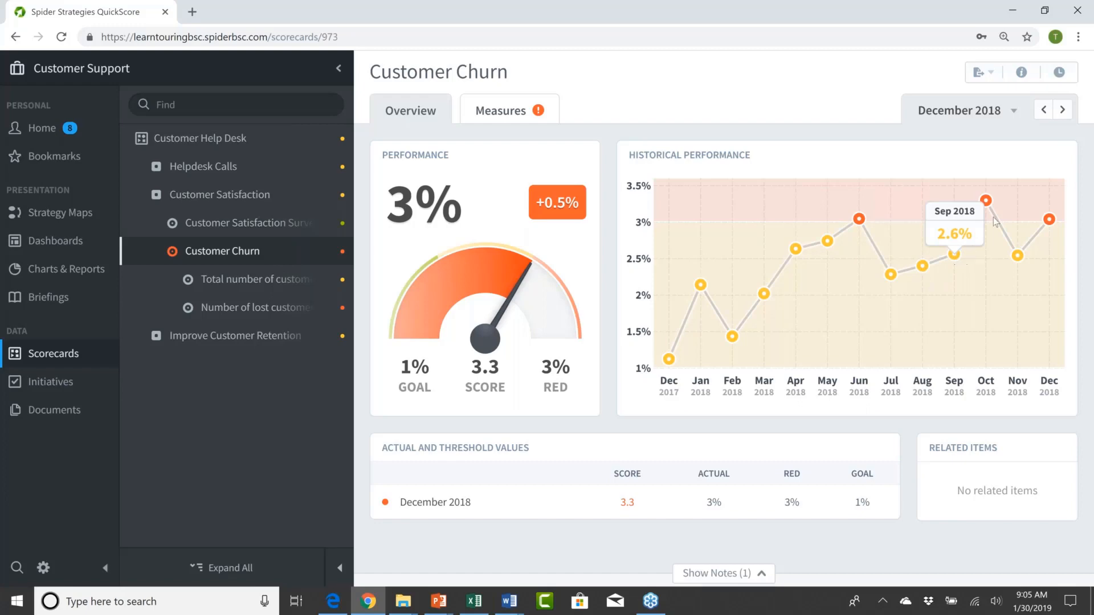
mouse_move(865, 229)
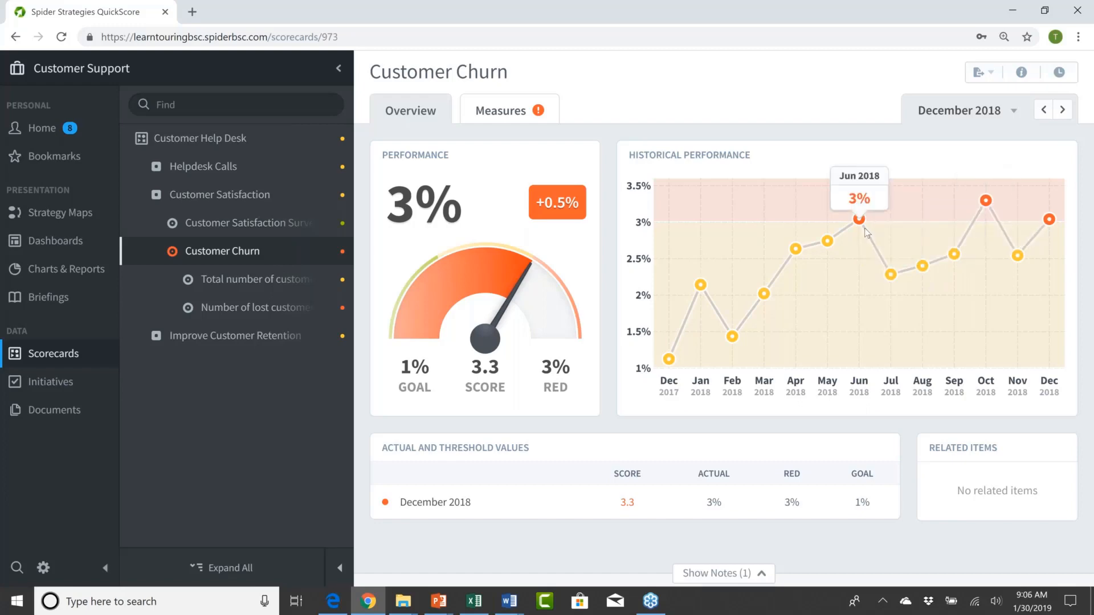
mouse_move(879, 306)
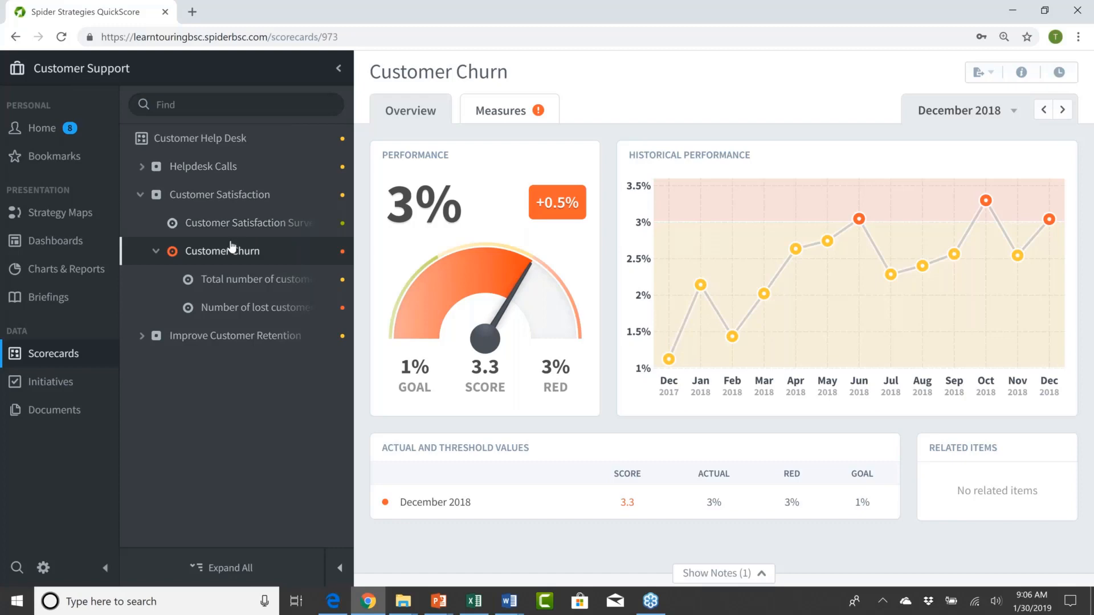
Step: Filter the list of owned measures by green, yellow and red status, and open Customer Churn from the red ones
left_click(46, 129)
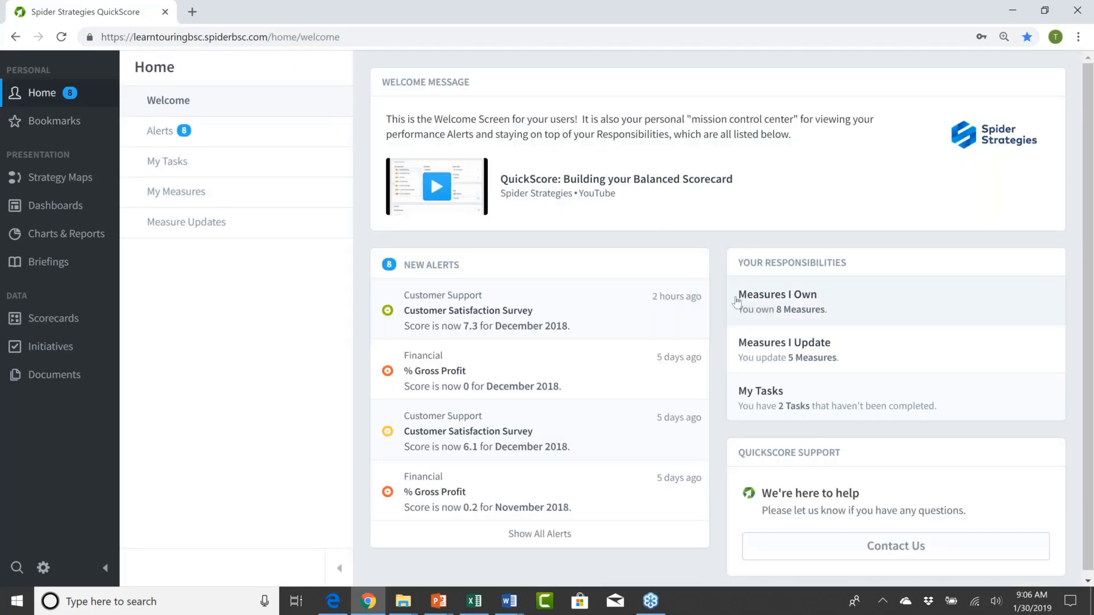
left_click(776, 295)
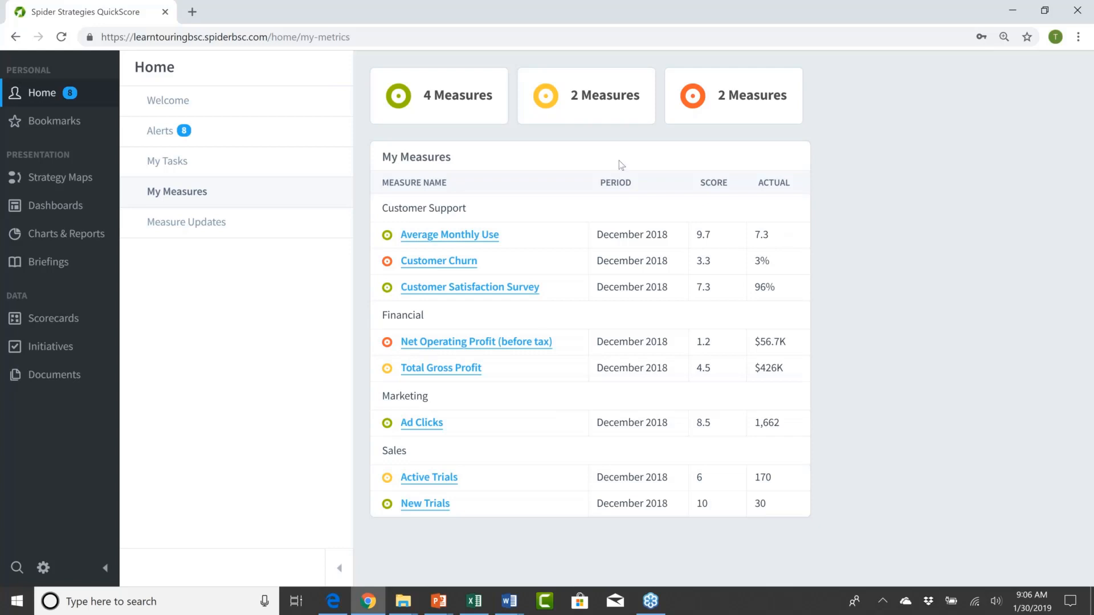
left_click(450, 105)
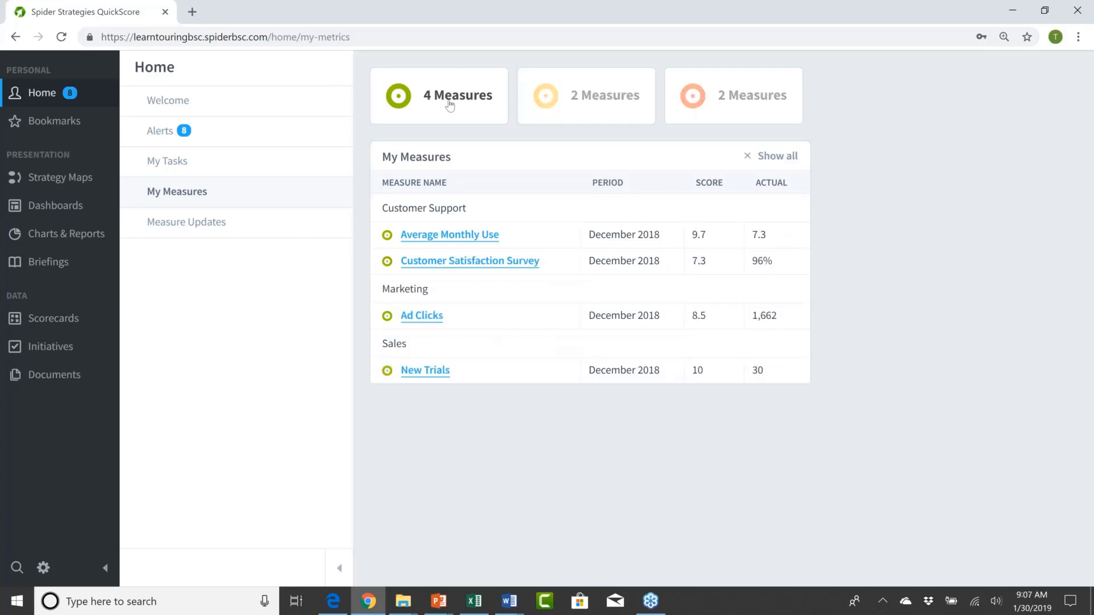
left_click(578, 101)
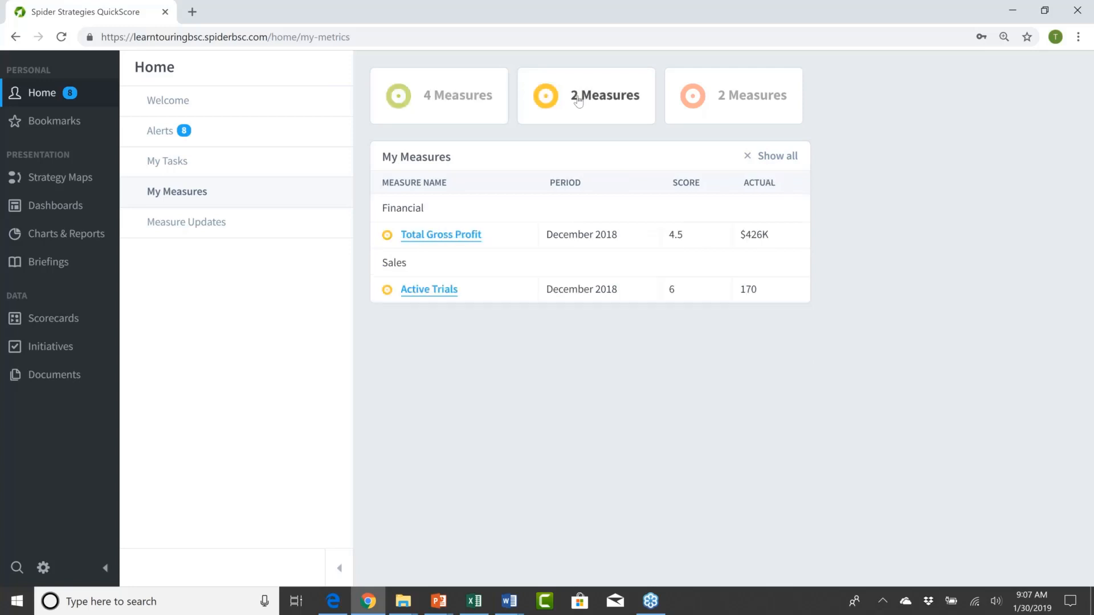
left_click(728, 103)
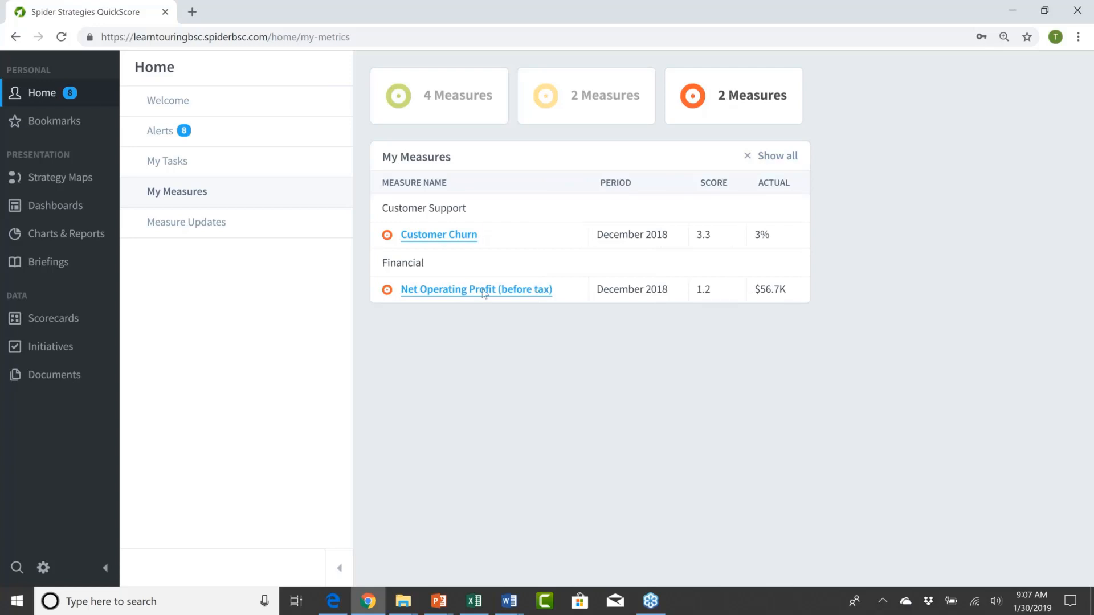
left_click(437, 238)
left_click(443, 239)
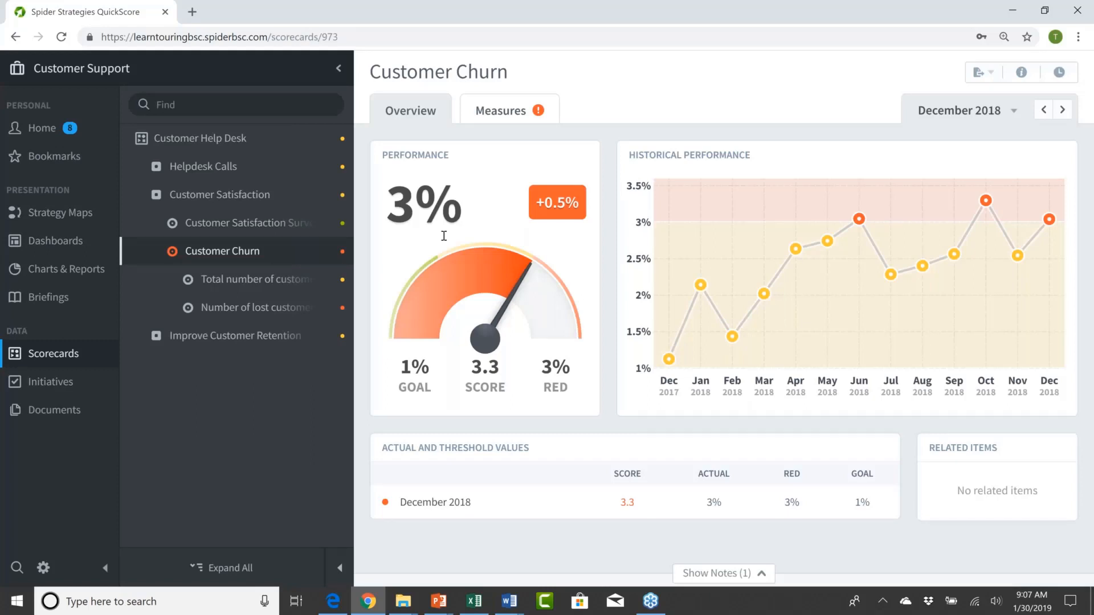
Step: Review the measures assigned for updating from the home page and return to the welcome screen
left_click(46, 132)
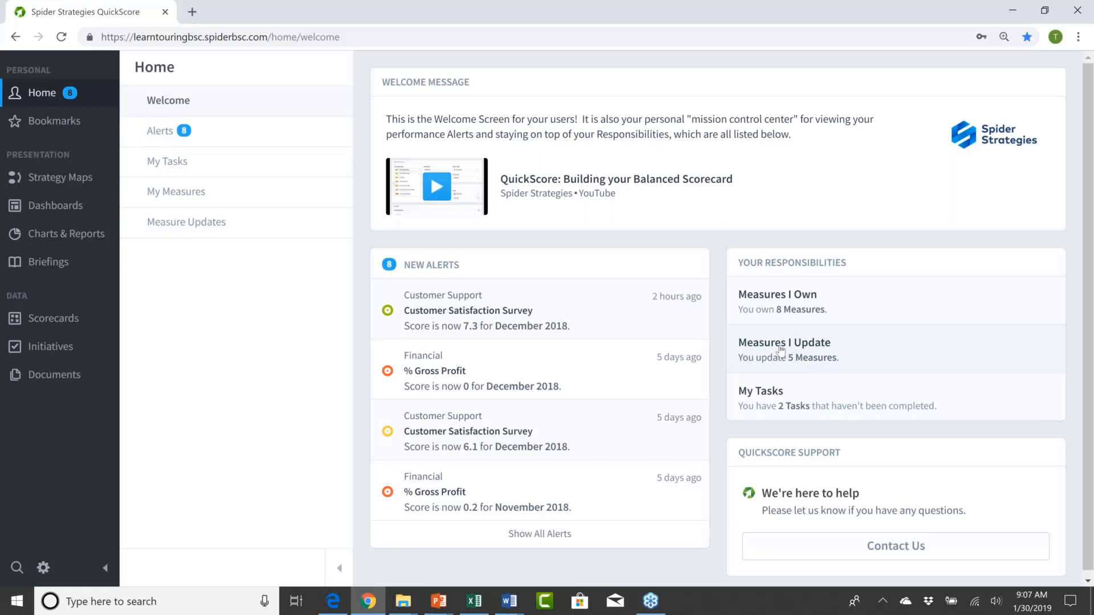
left_click(780, 348)
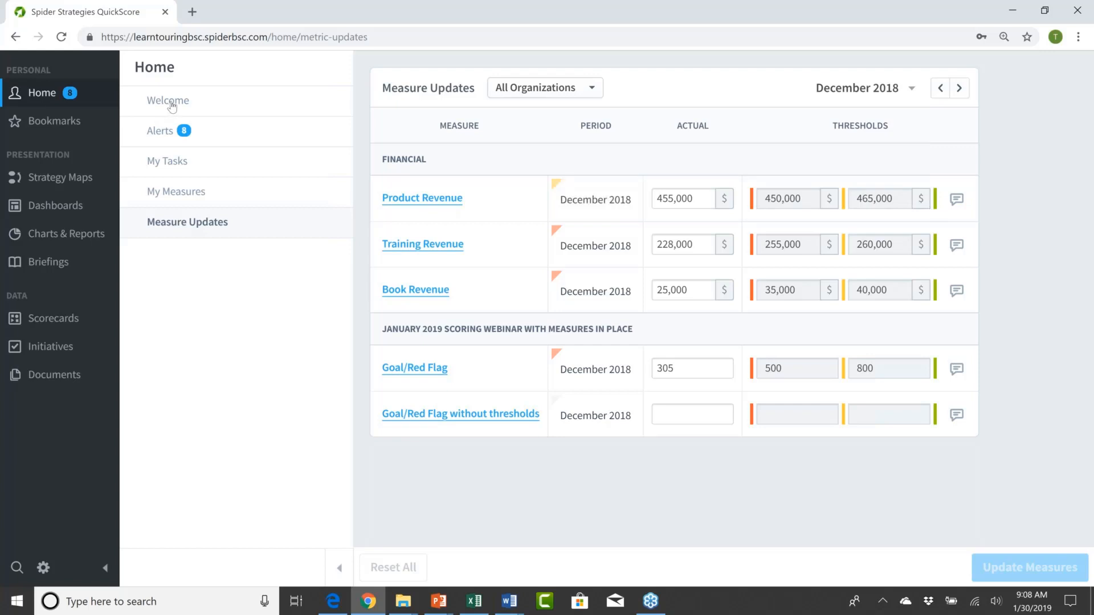
left_click(46, 97)
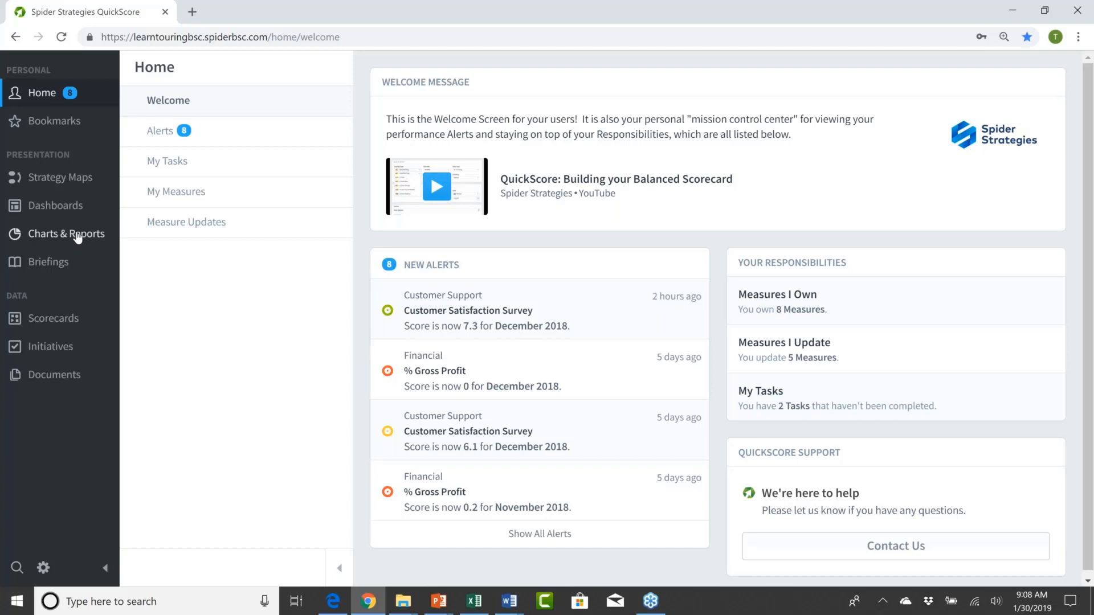
Step: Open the briefings and switch the organization to Mobileworld Inc
left_click(62, 266)
left_click(112, 71)
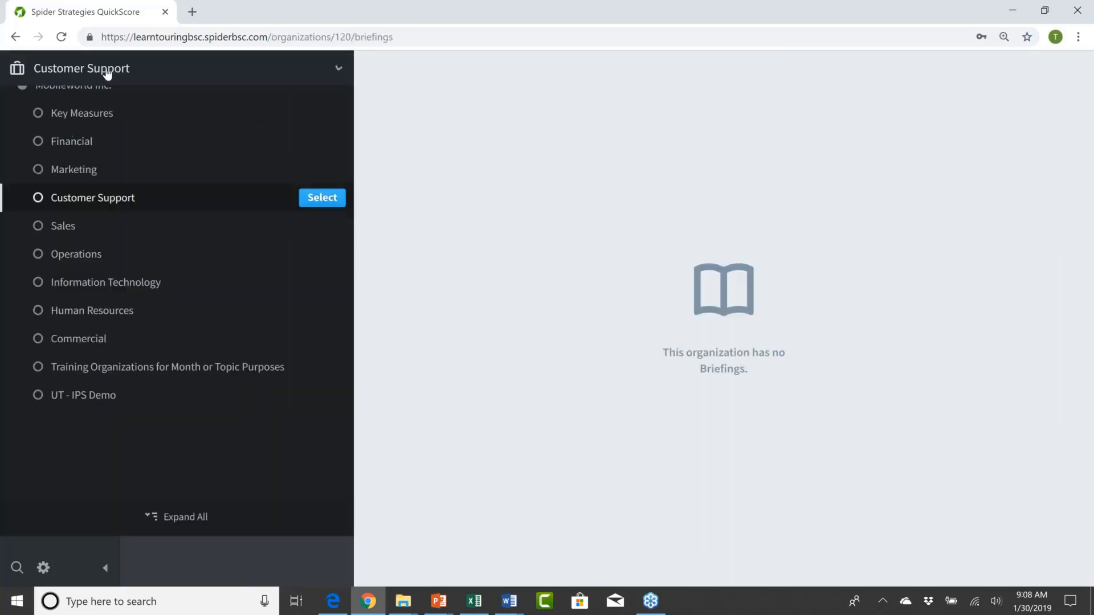
left_click(94, 139)
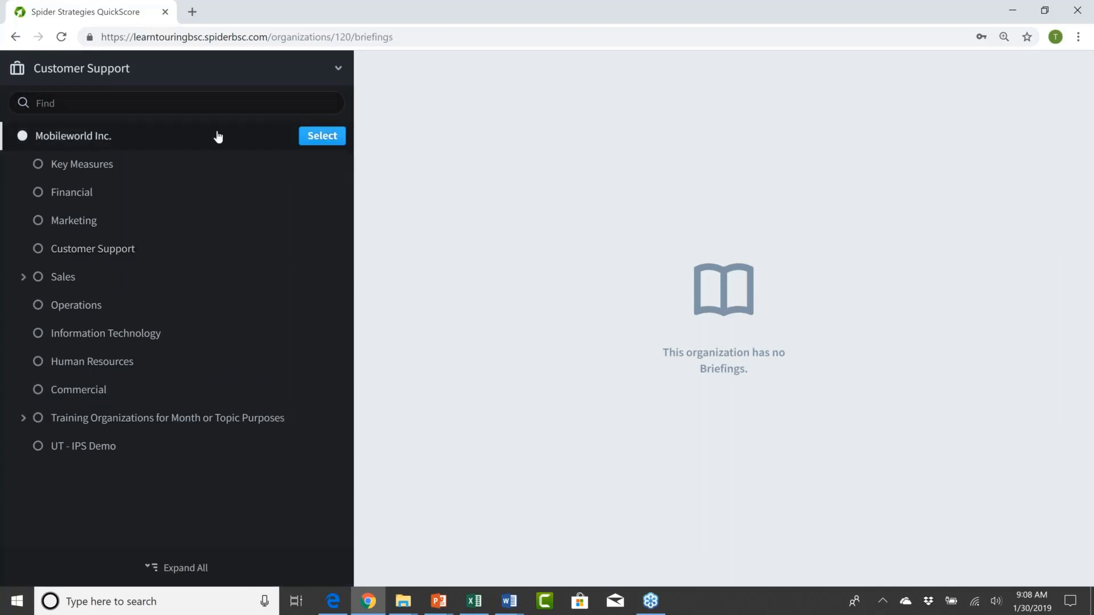
left_click(321, 136)
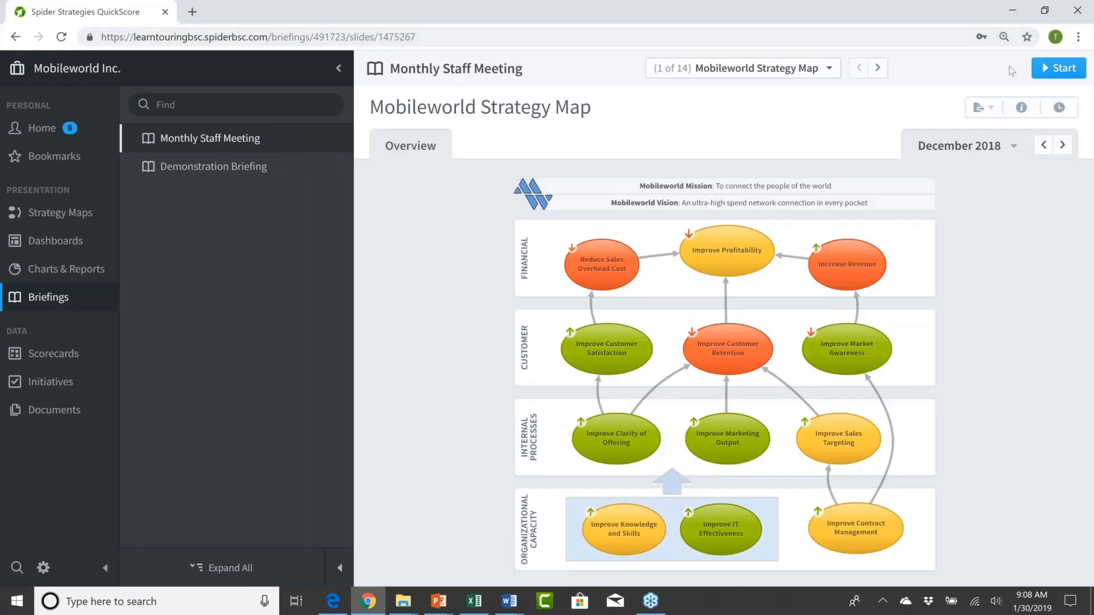
Step: Start the Monthly Staff Meeting briefing and move its strategy map back month by month to September 2018, then forward to October 2018
left_click(1050, 70)
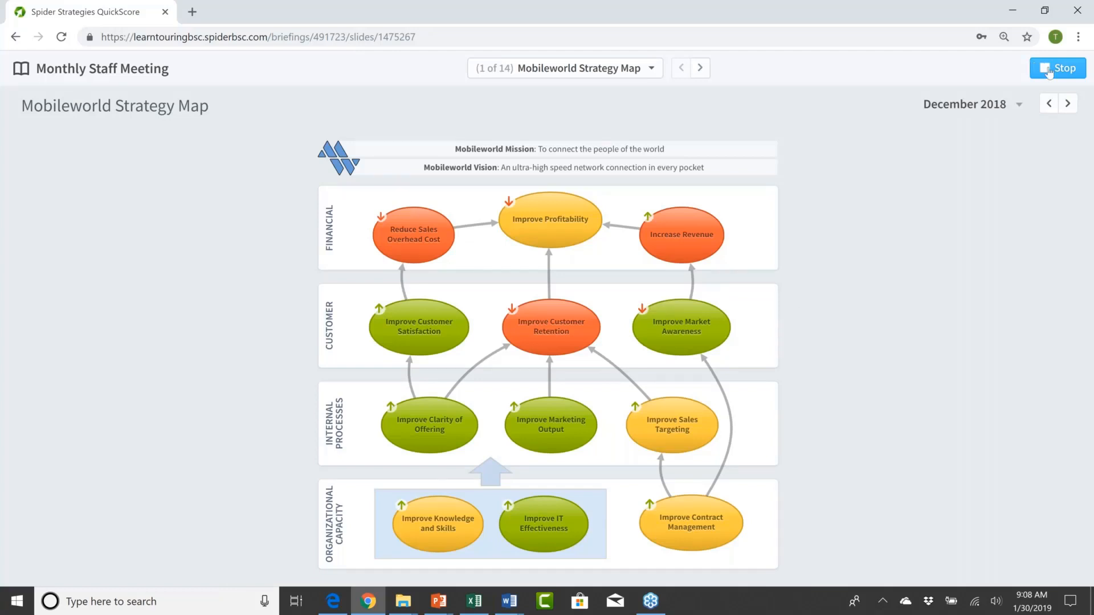
left_click(1051, 104)
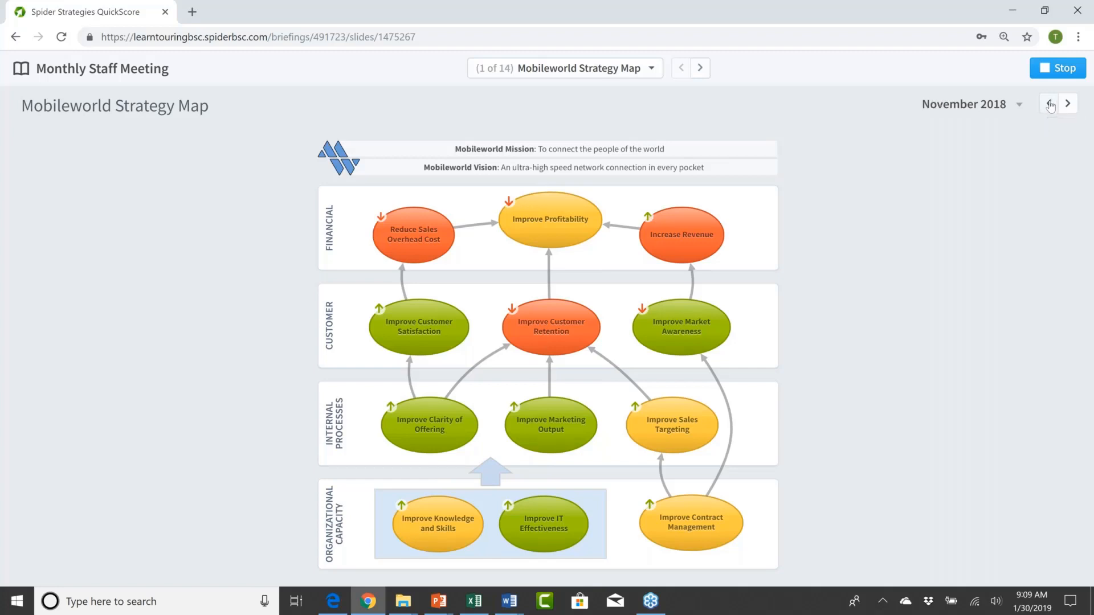
left_click(1050, 105)
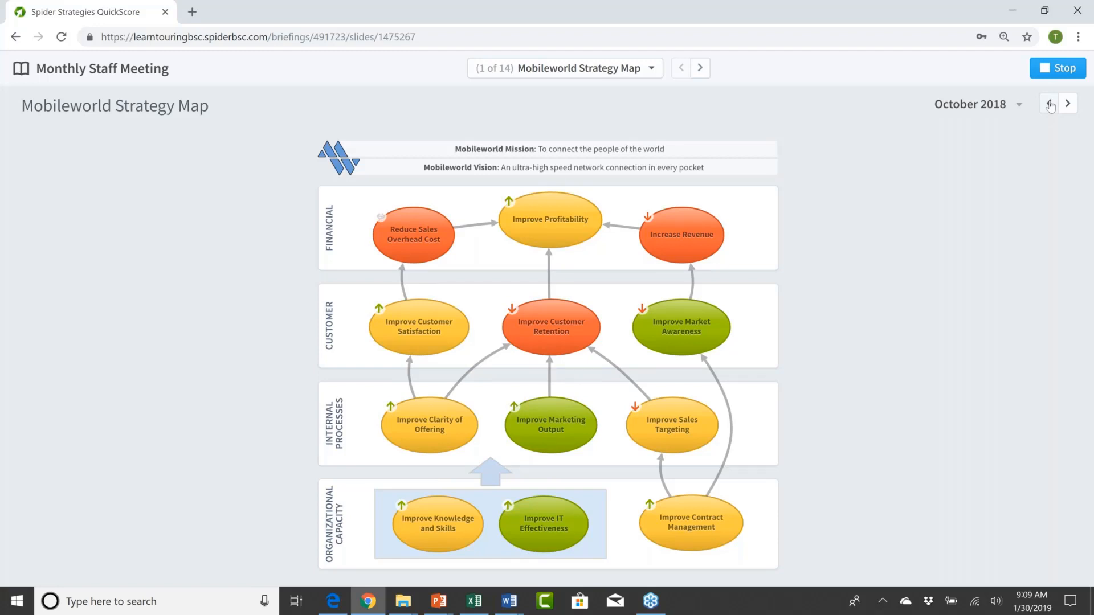
left_click(1050, 105)
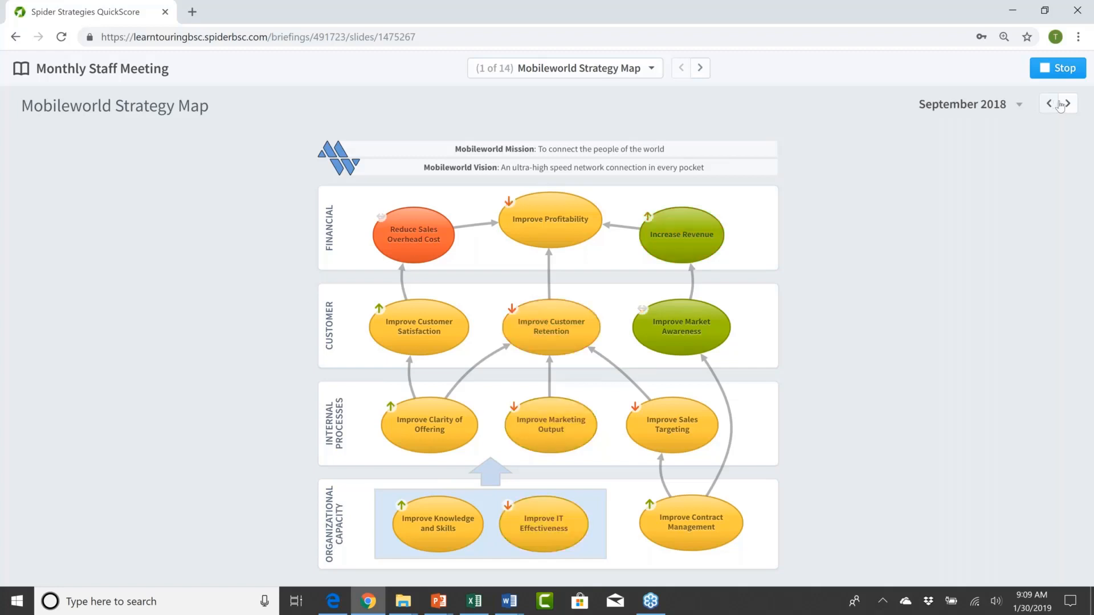
left_click(1066, 104)
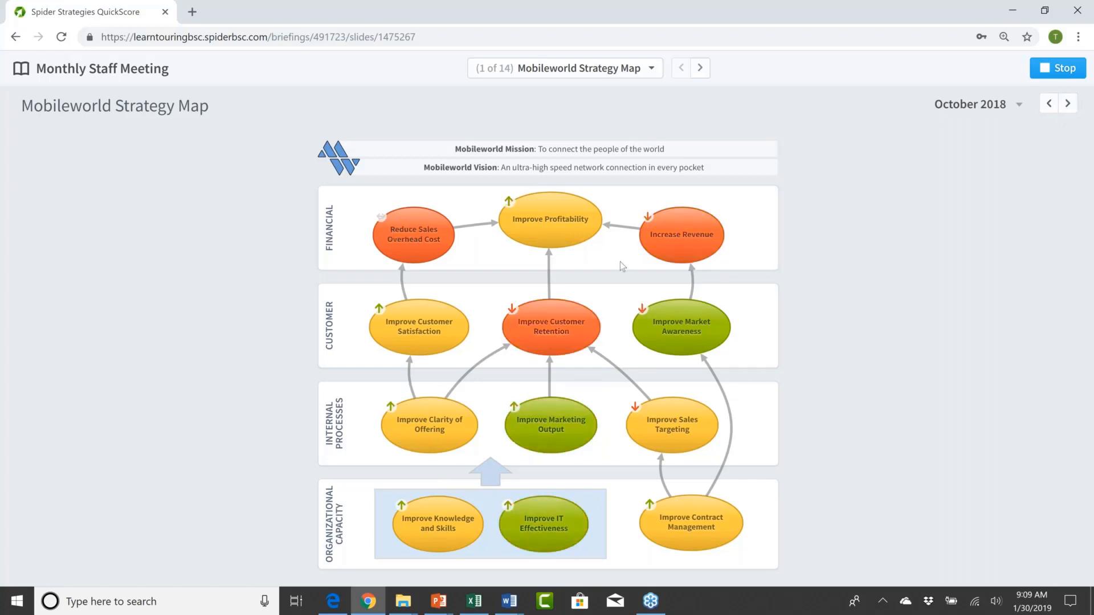
Step: Drill from the Reduce Sales Overhead Cost objective into Sales & General Admin, and resume the briefing at the strategy map
left_click(419, 240)
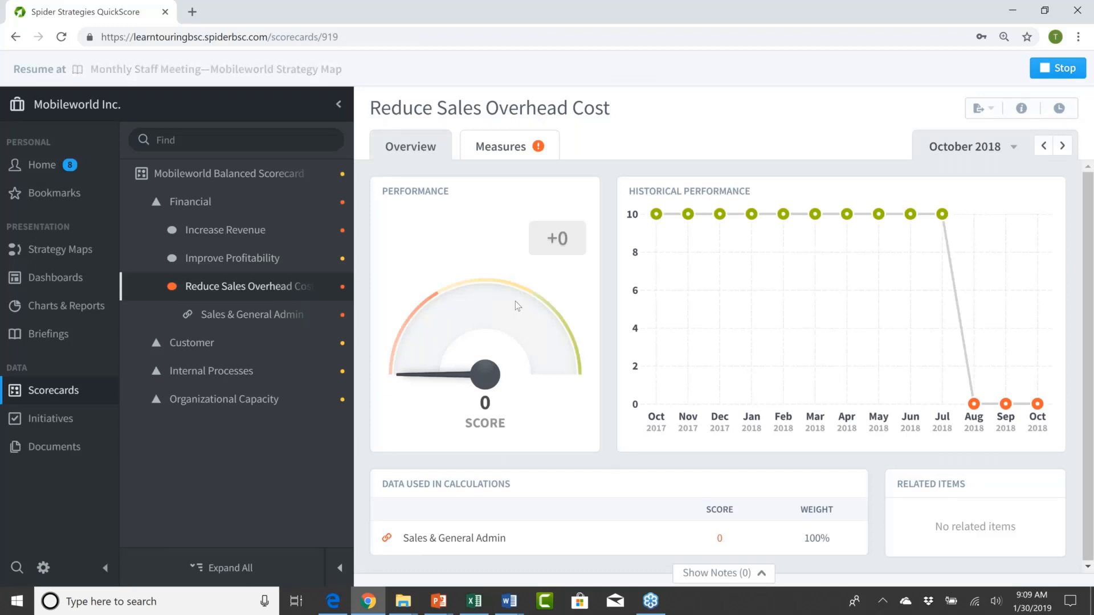
left_click(258, 319)
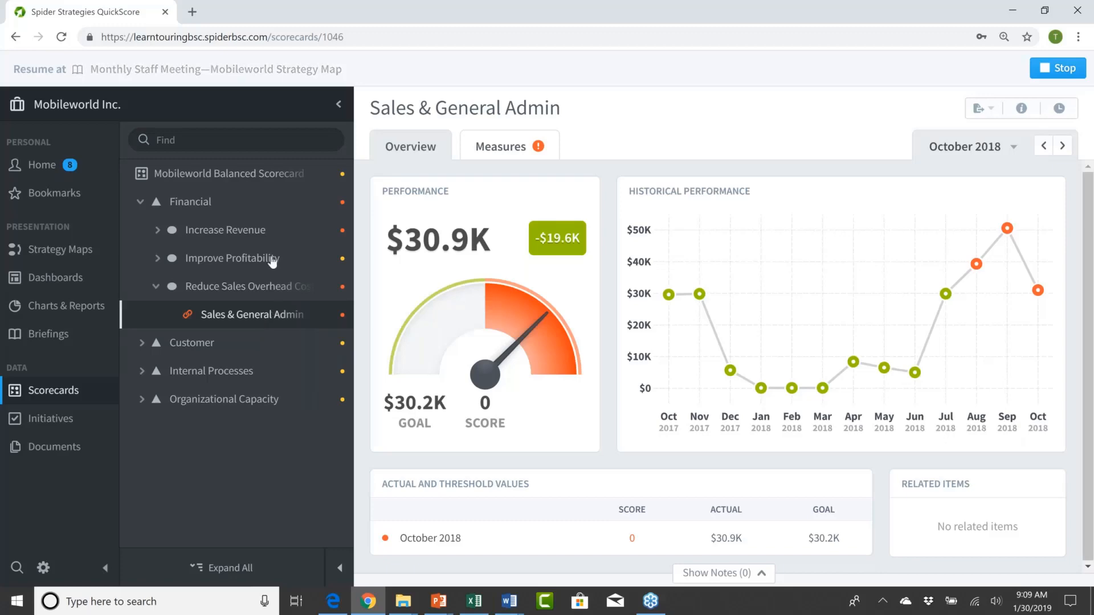
left_click(256, 69)
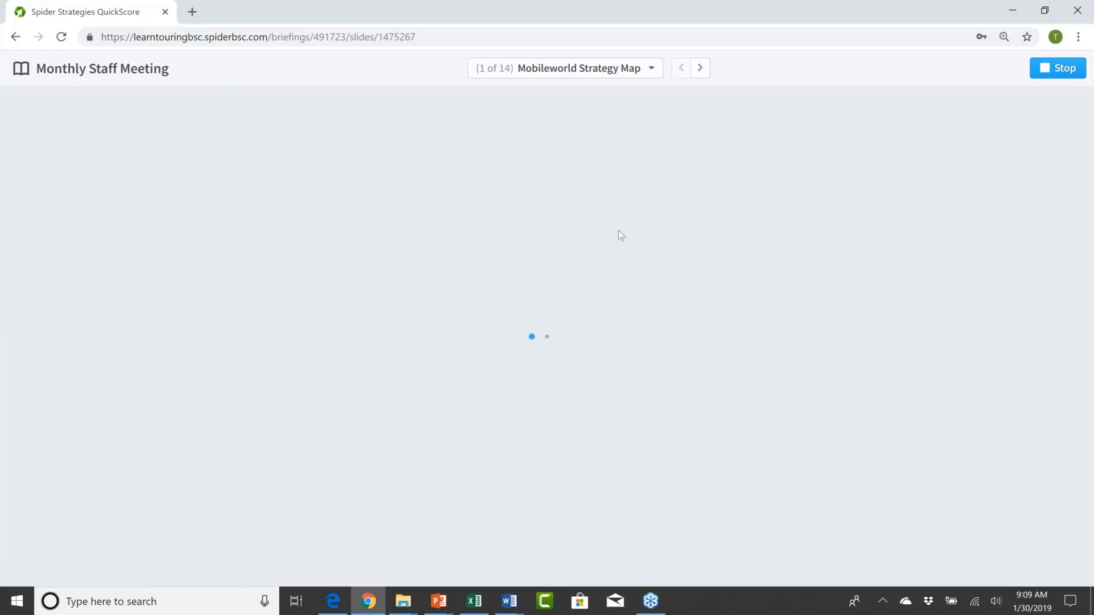
Step: Advance the briefing to Call Center Key Measures and move its period forward to December 2018
left_click(700, 68)
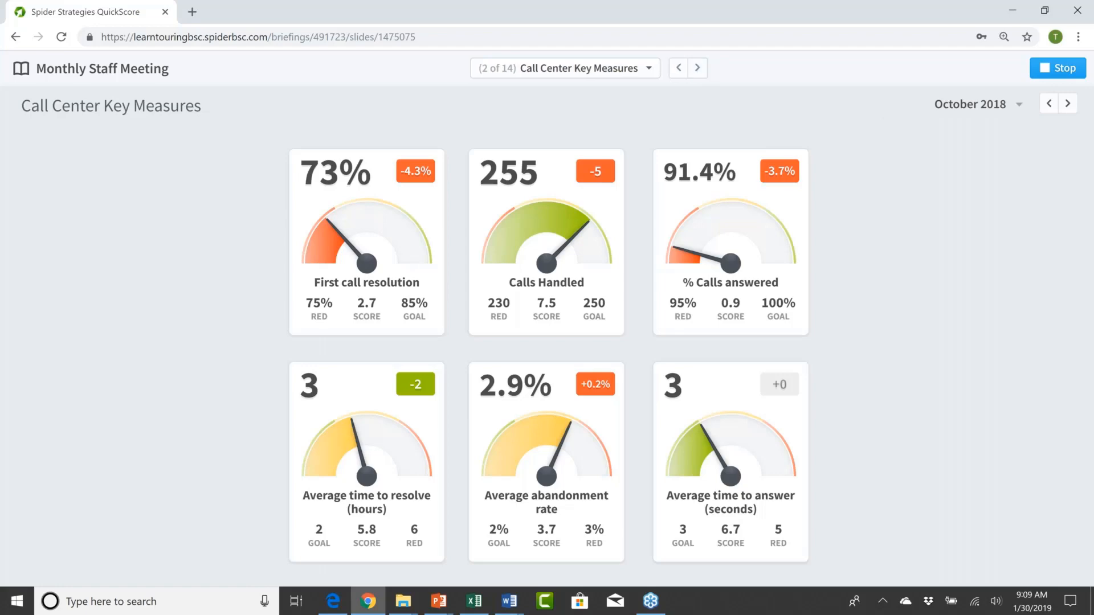
left_click(1066, 104)
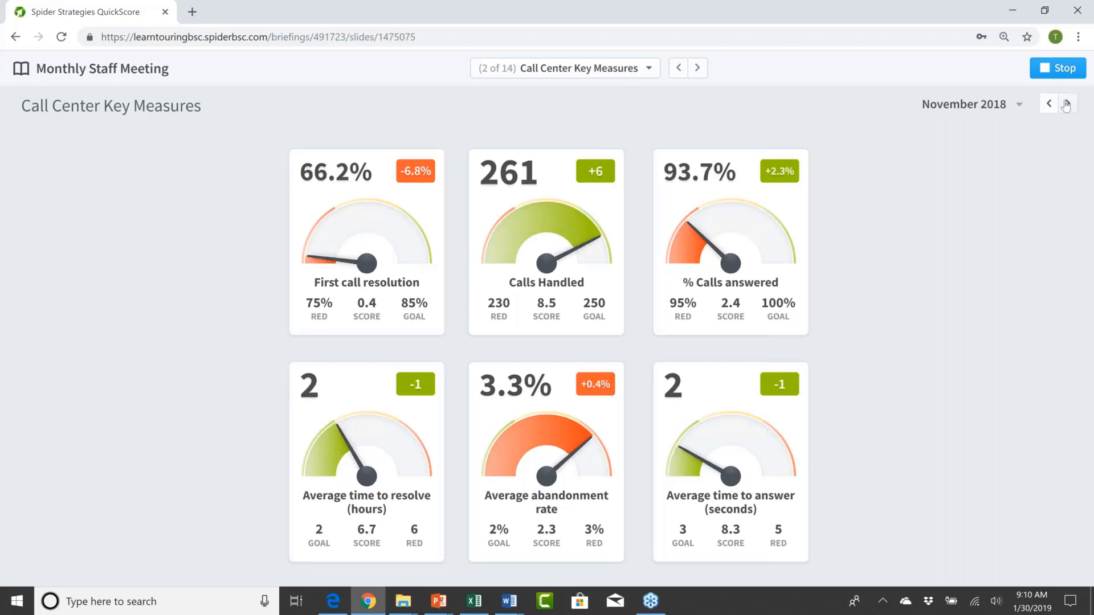
left_click(1066, 105)
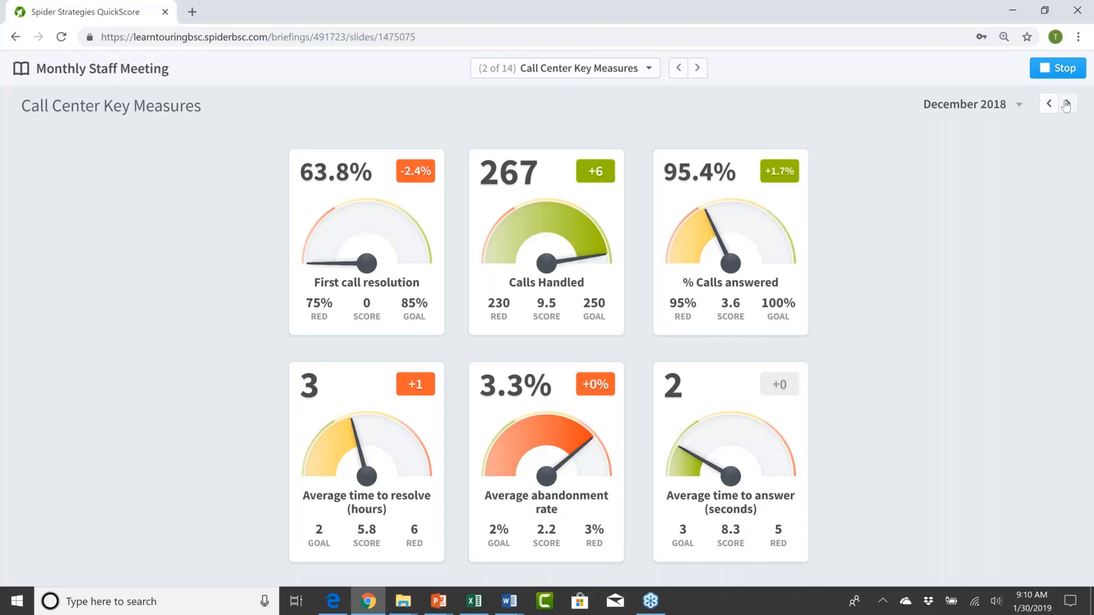
Step: Advance the briefing to Sales Pipeline and move its period back to November 2018
left_click(696, 70)
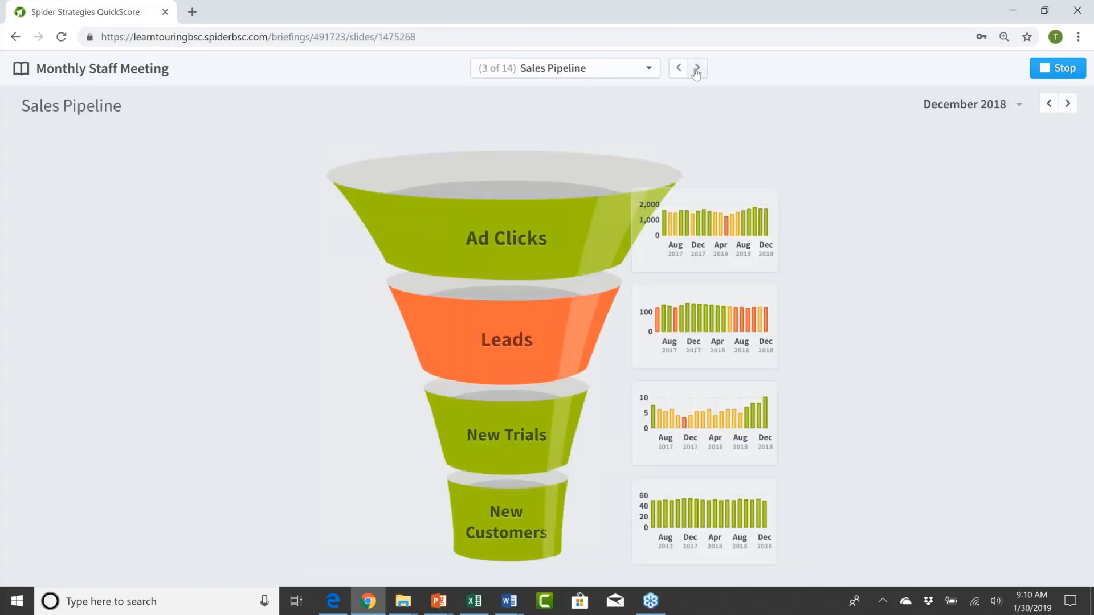
left_click(1050, 107)
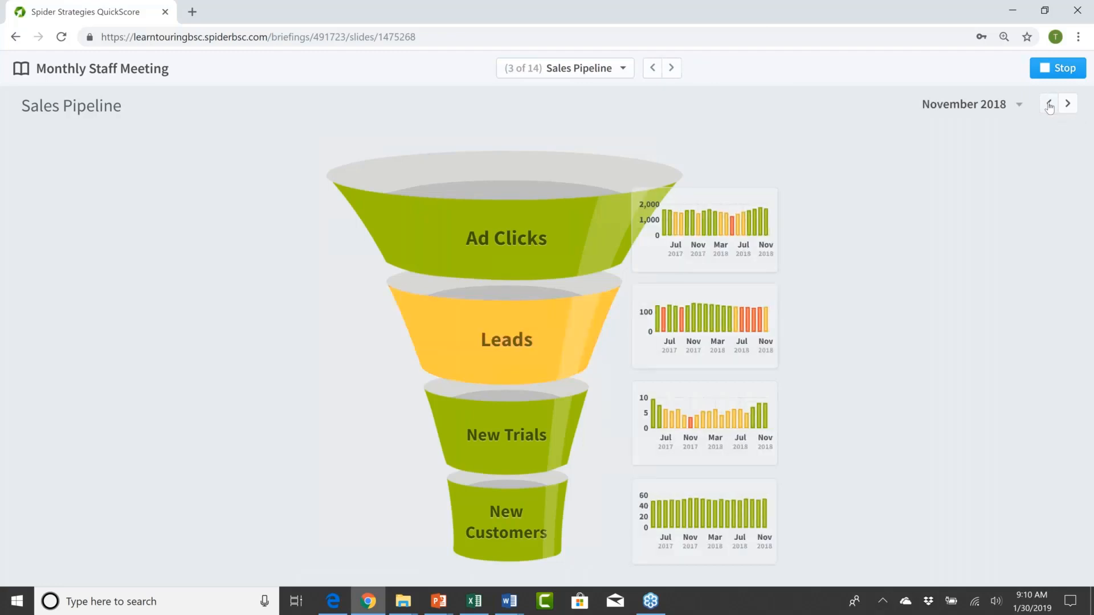
Step: Move the Sales Pipeline funnel's period back month by month to July 2018
left_click(1049, 108)
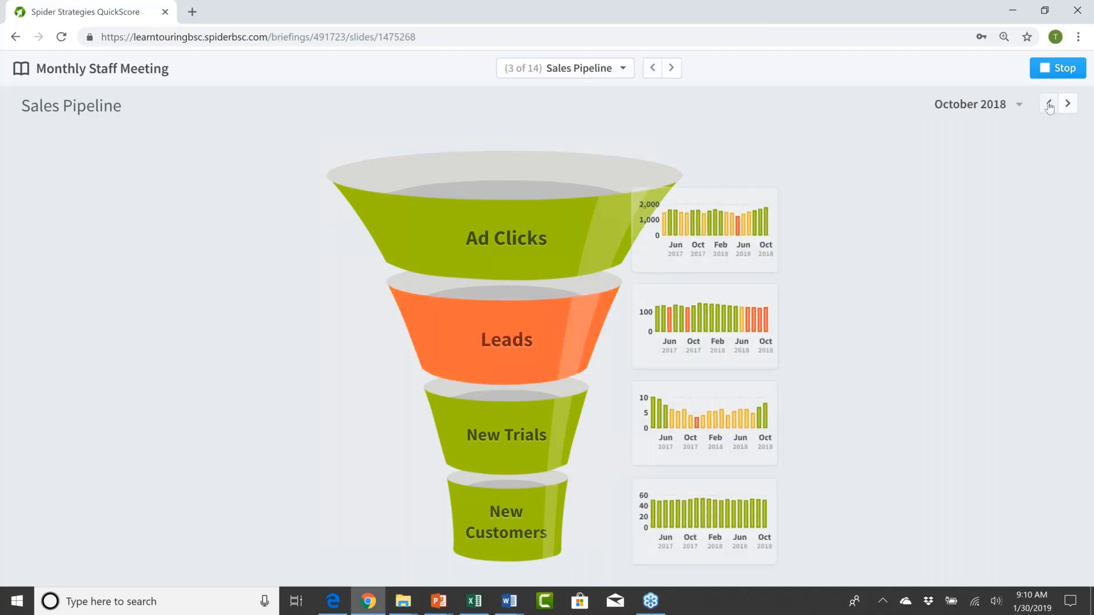
left_click(1049, 108)
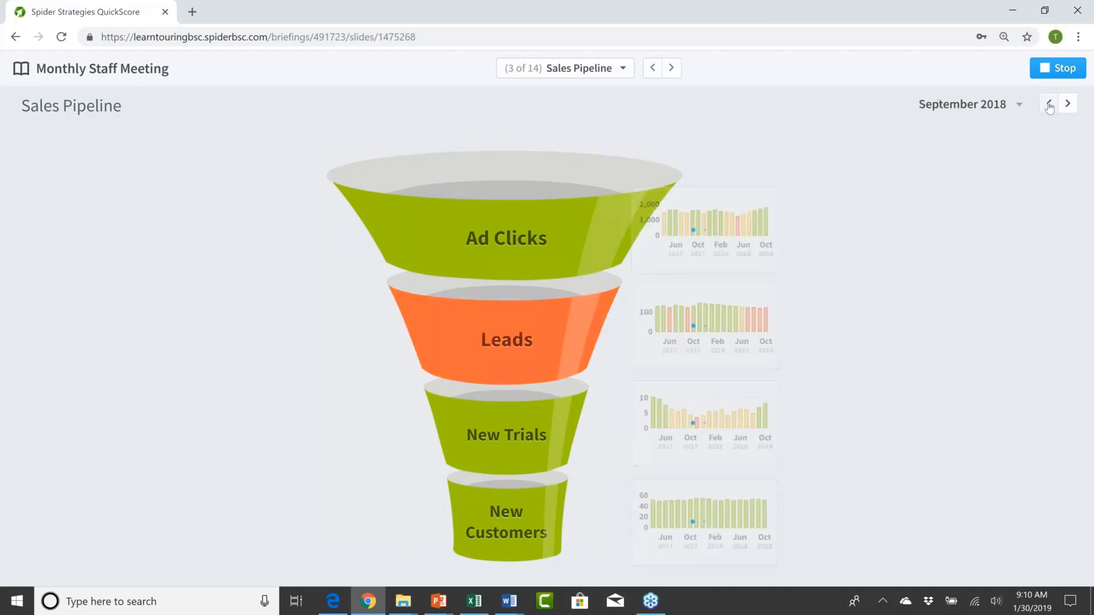
left_click(1049, 108)
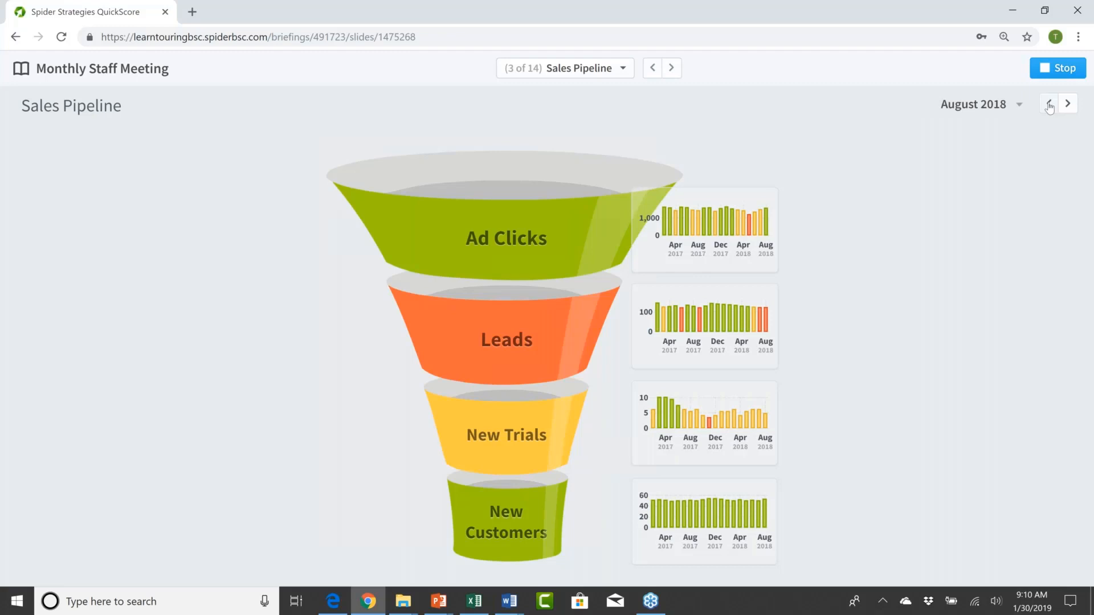
left_click(1049, 108)
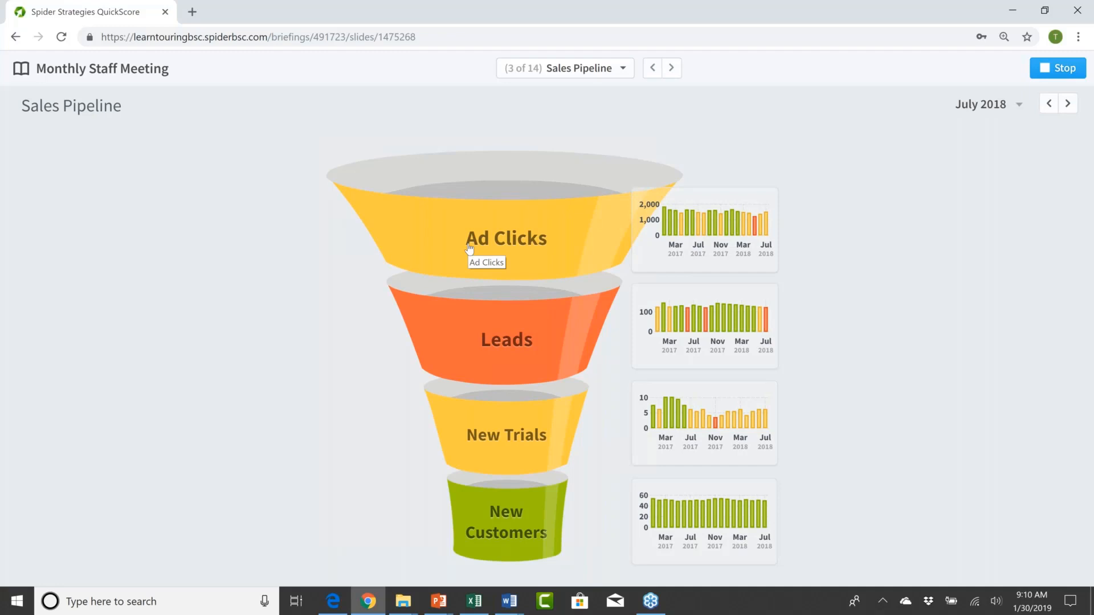
Step: Drill from the funnel into Ad Clicks, view its measures and overview, and resume the briefing at Sales Pipeline
left_click(500, 246)
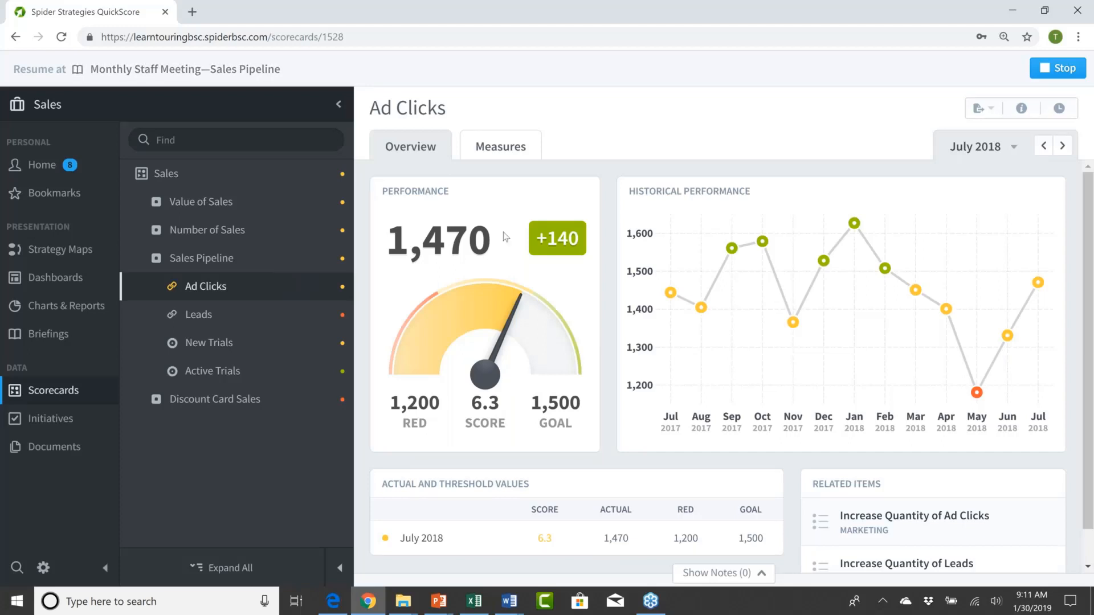
left_click(501, 146)
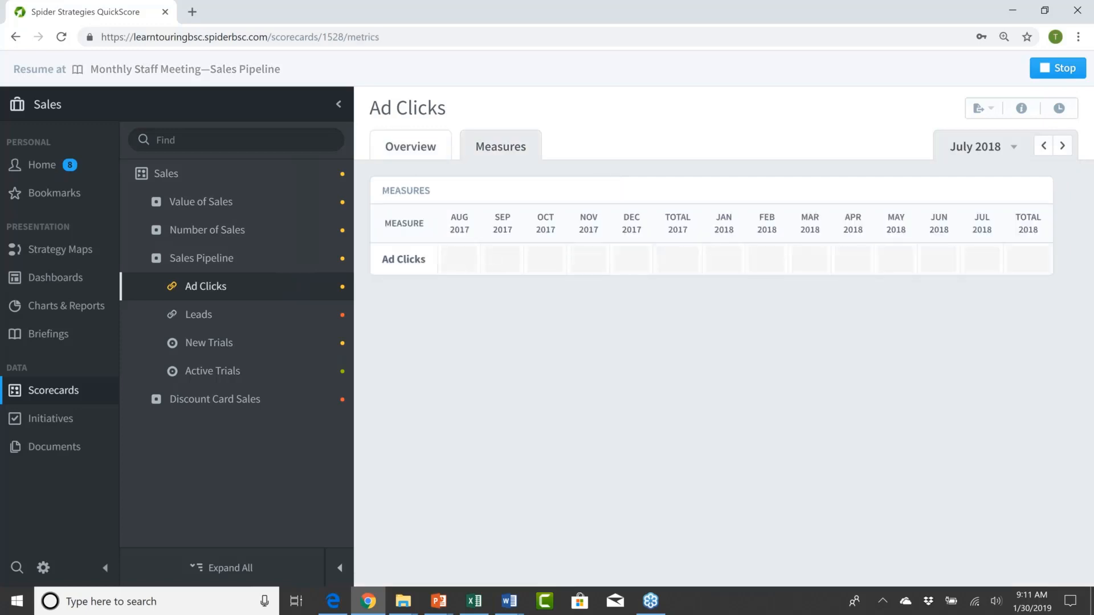
left_click(410, 147)
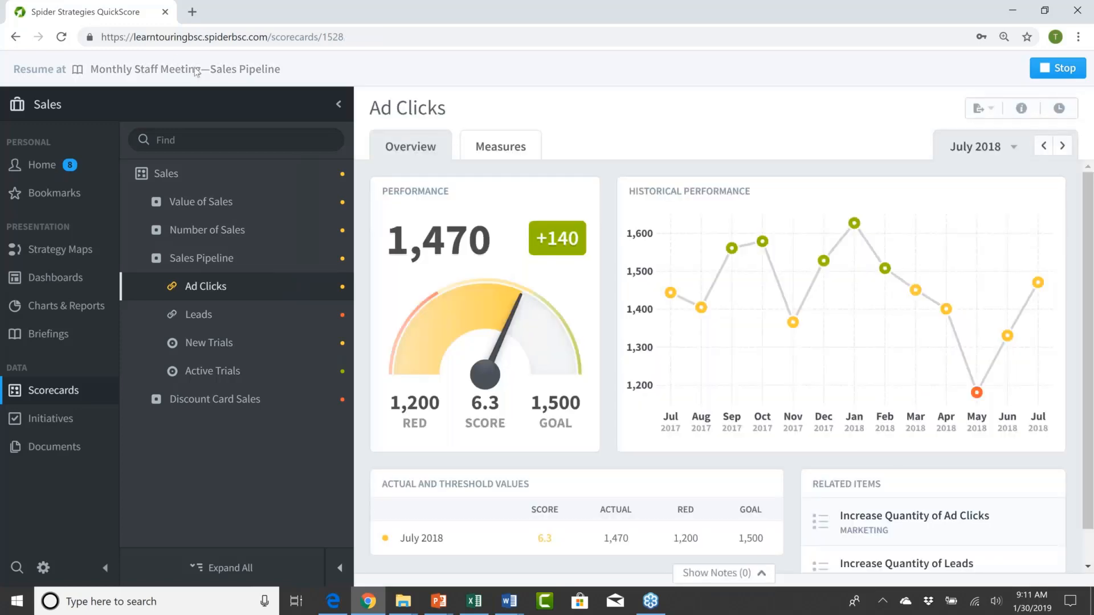
left_click(196, 69)
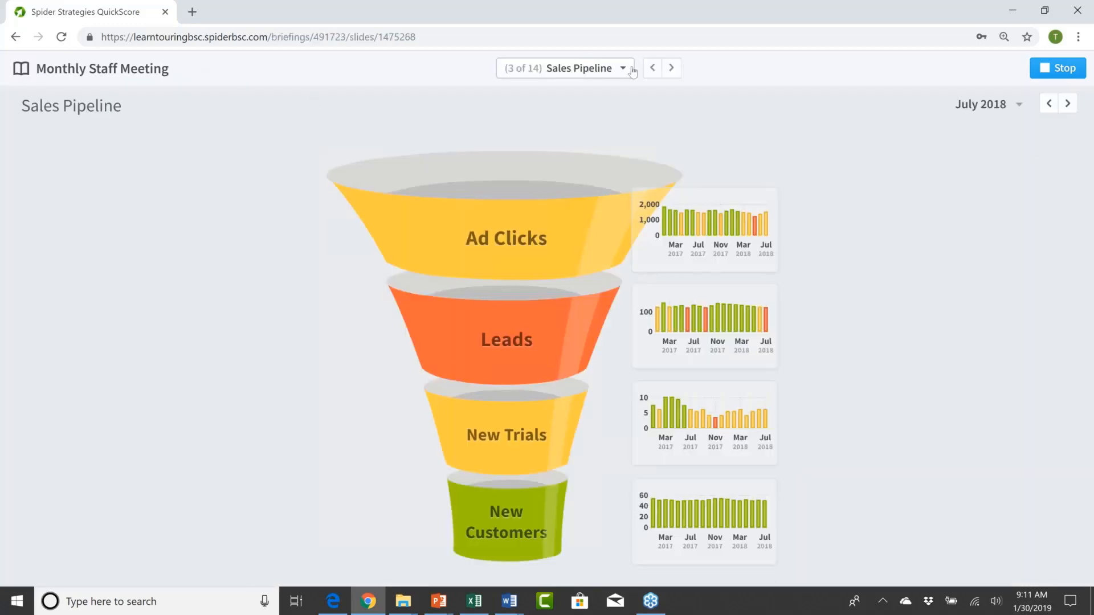
Step: Advance the briefing to Sales Report, inspect the November 2017 revenue values, and stop the presentation
left_click(671, 68)
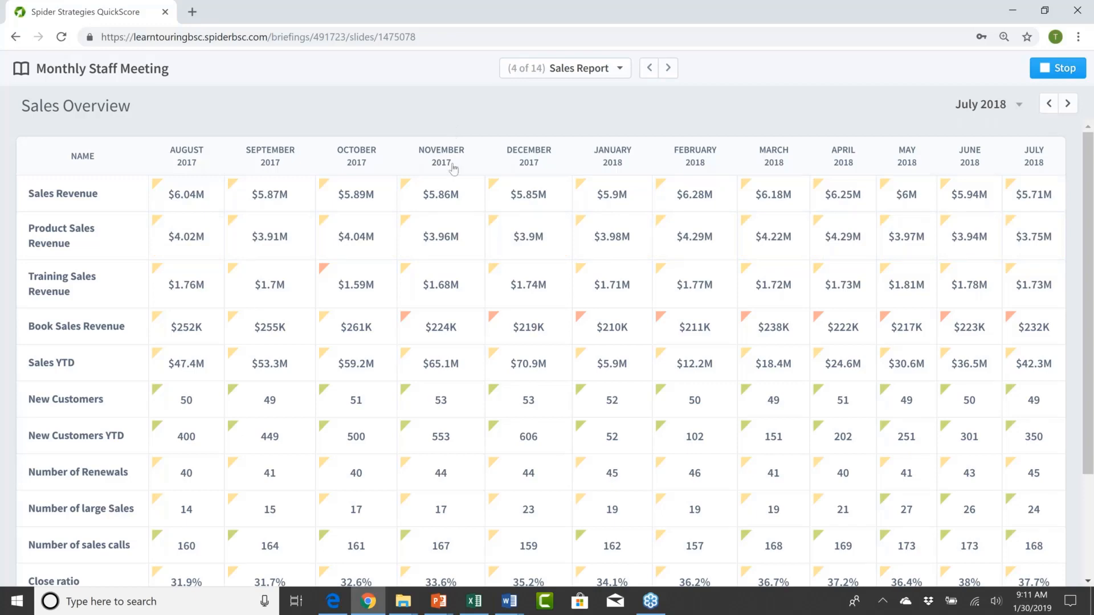
mouse_move(452, 235)
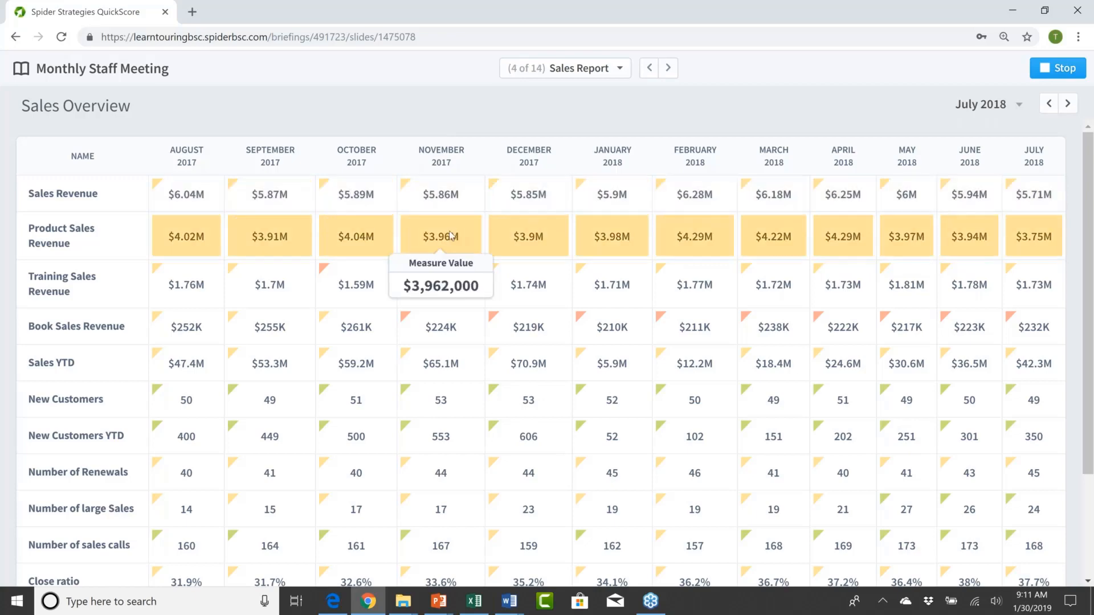
mouse_move(451, 286)
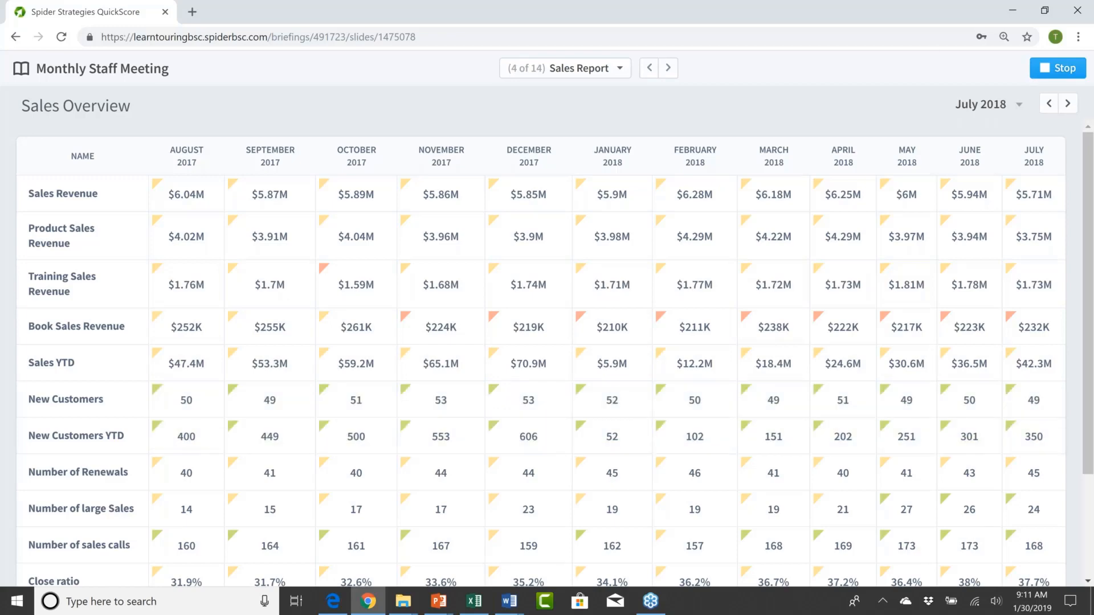
left_click(1054, 73)
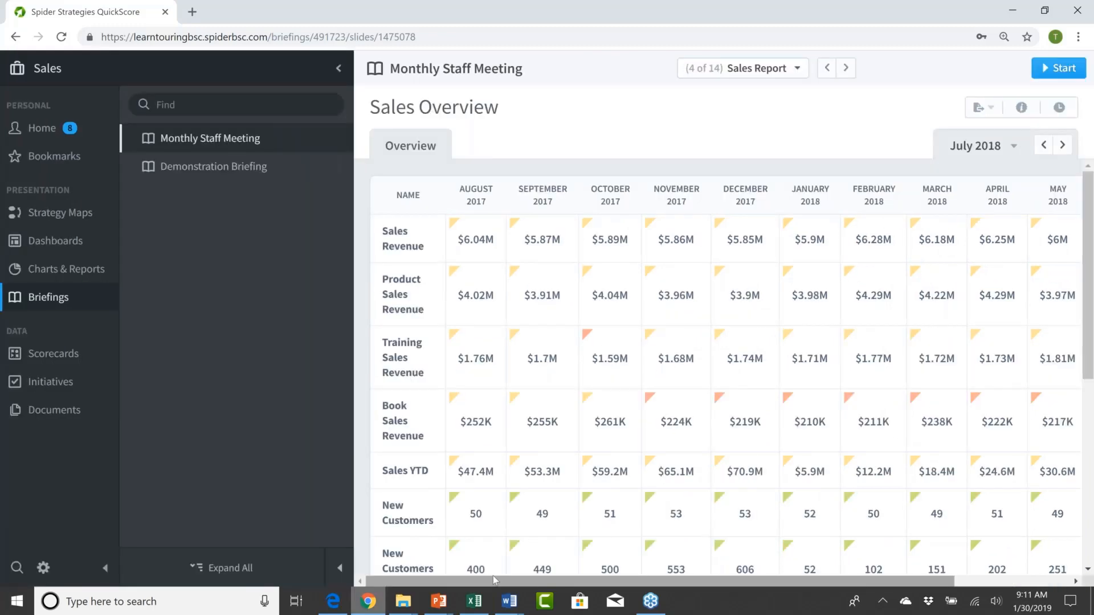
Step: Switch to the QuickScore Colors and Scoring deck in PowerPoint, resume its slide show, and advance to the Today's Agenda slide
left_click(439, 602)
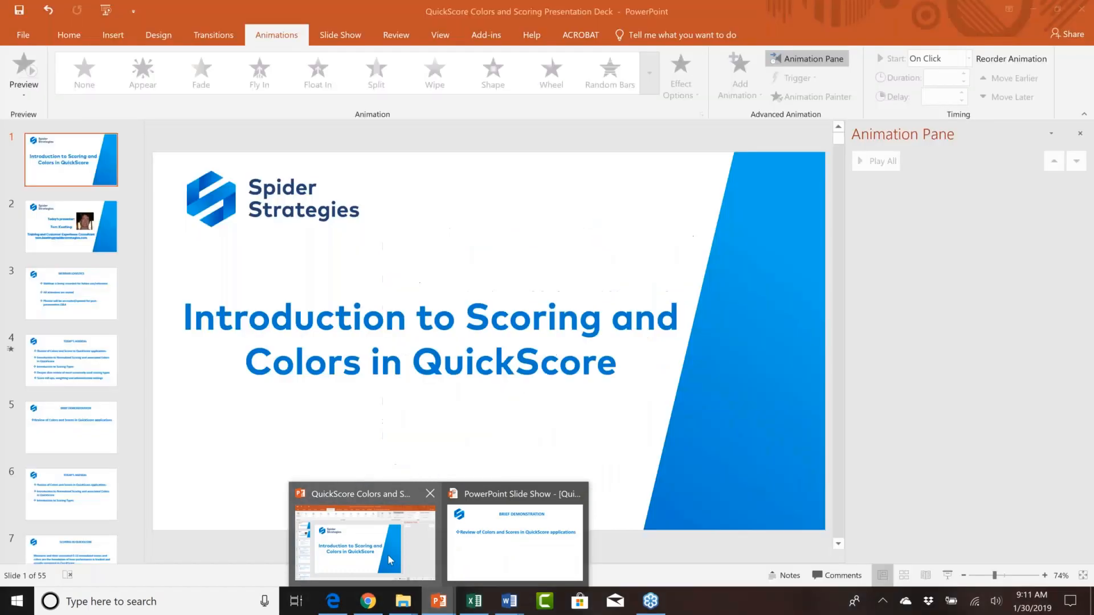
left_click(390, 560)
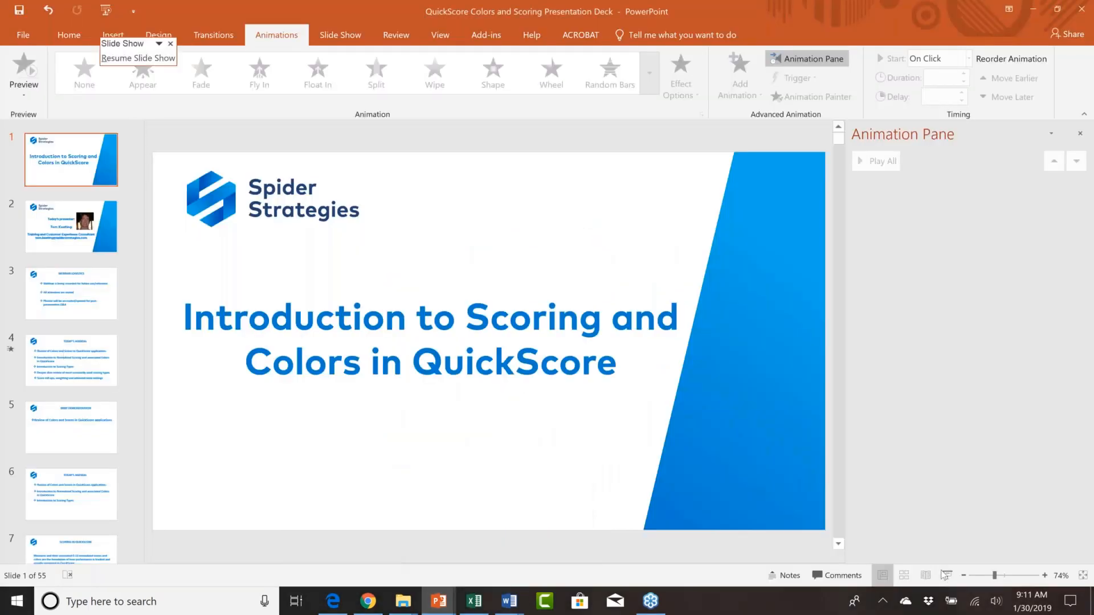
left_click(947, 576)
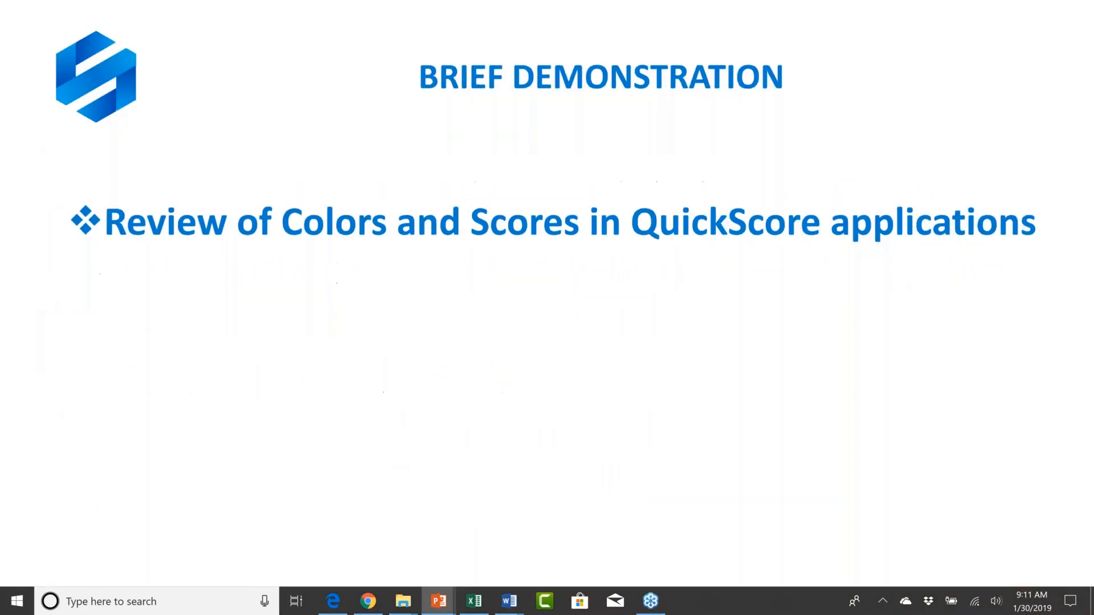
key("Left")
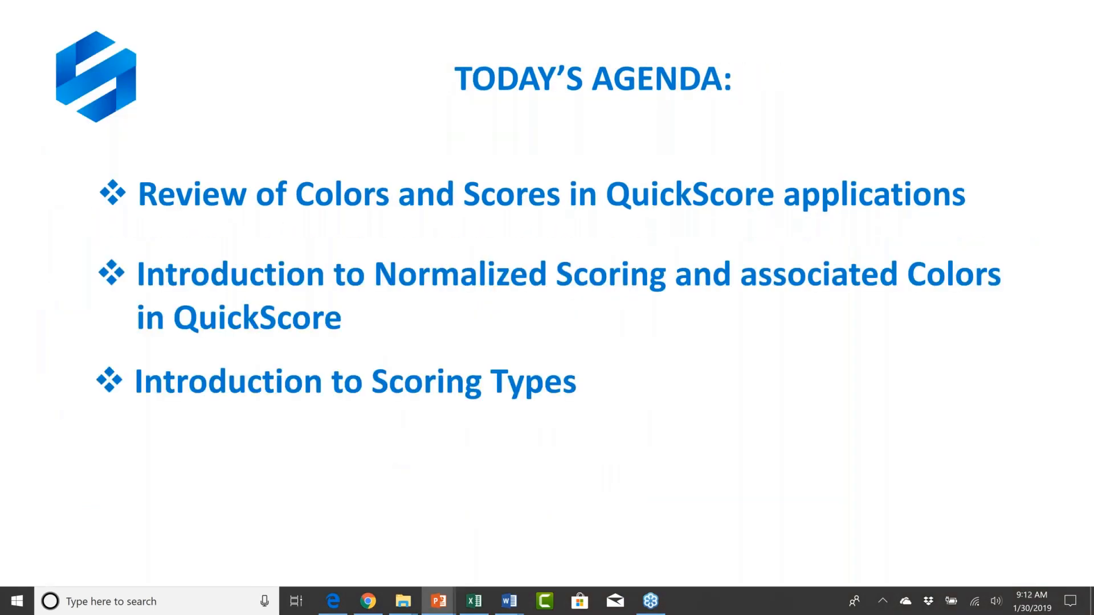
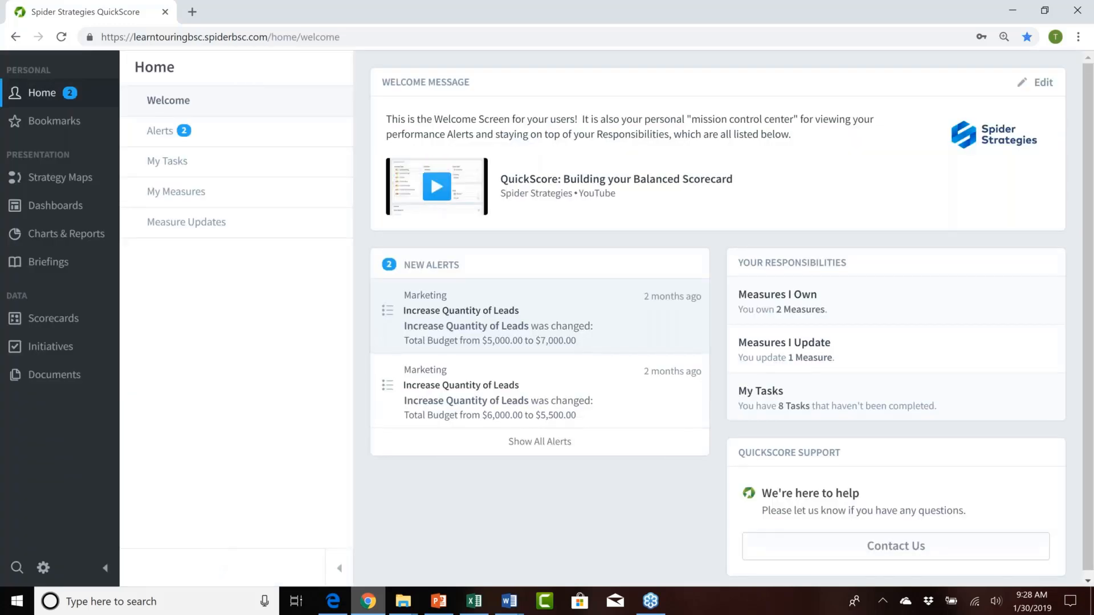
Step: Open the scorecards of the January 2019 Scoring Webinar with Measures In Place organization, under Training Organizations for Month or Topic Purposes
left_click(54, 319)
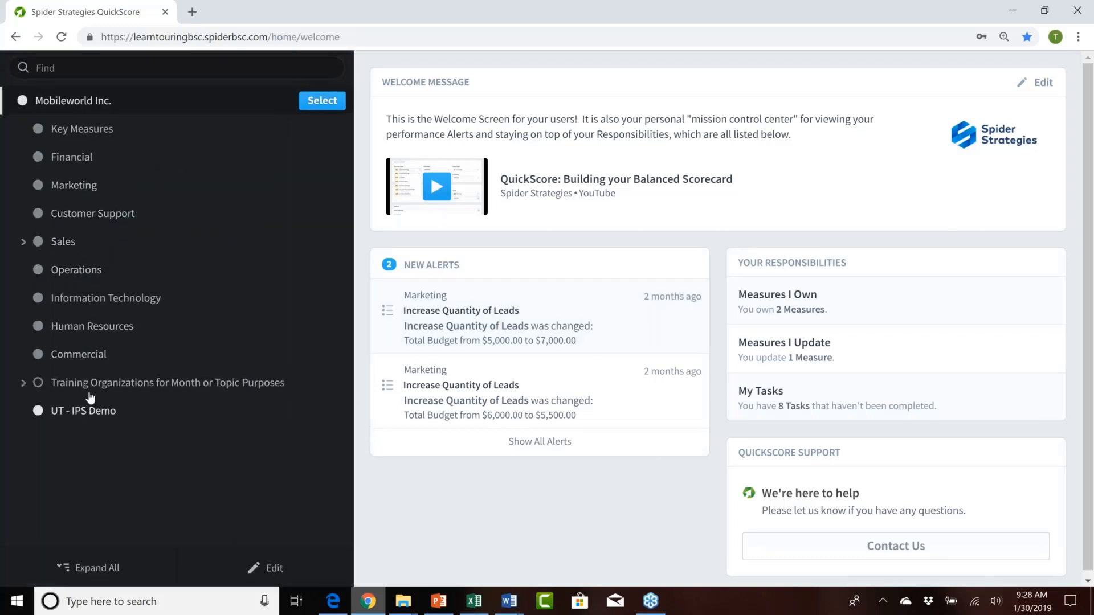
left_click(91, 392)
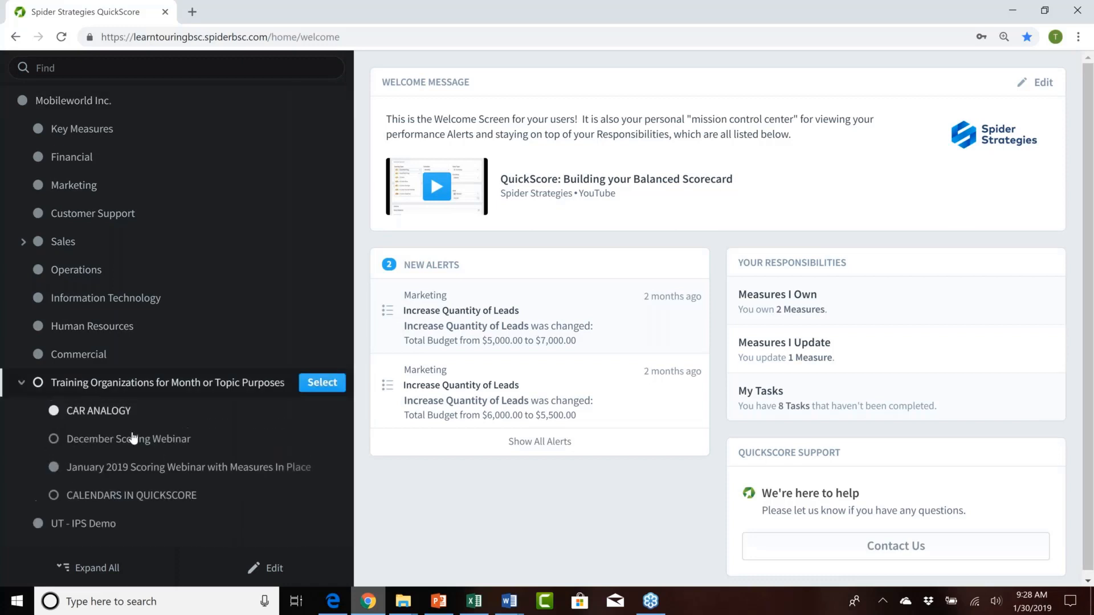
left_click(147, 472)
left_click(312, 469)
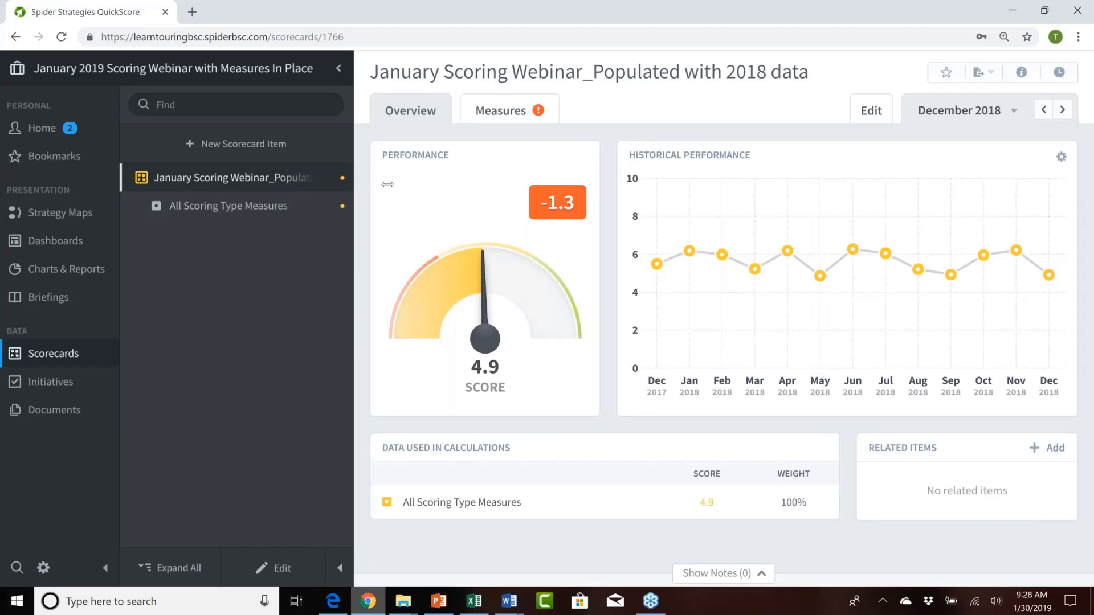
Step: Adjust the width of the scorecard tree, expand All Scoring Type Measures, and open the Goal/Red Flag measure's overview
left_click_drag(388, 184, 456, 184)
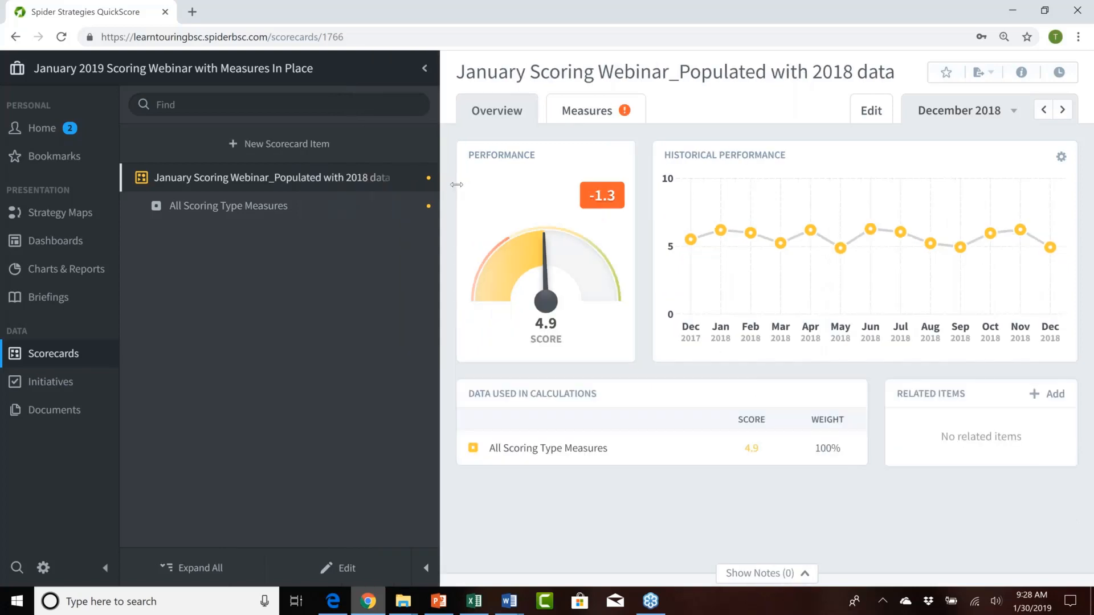
left_click(140, 206)
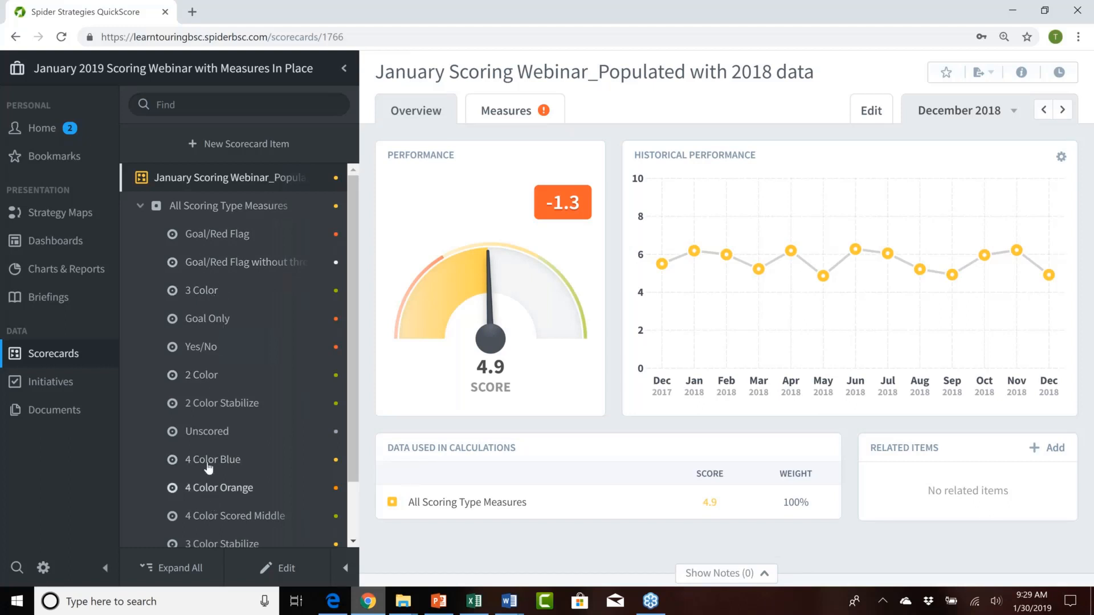
left_click(212, 236)
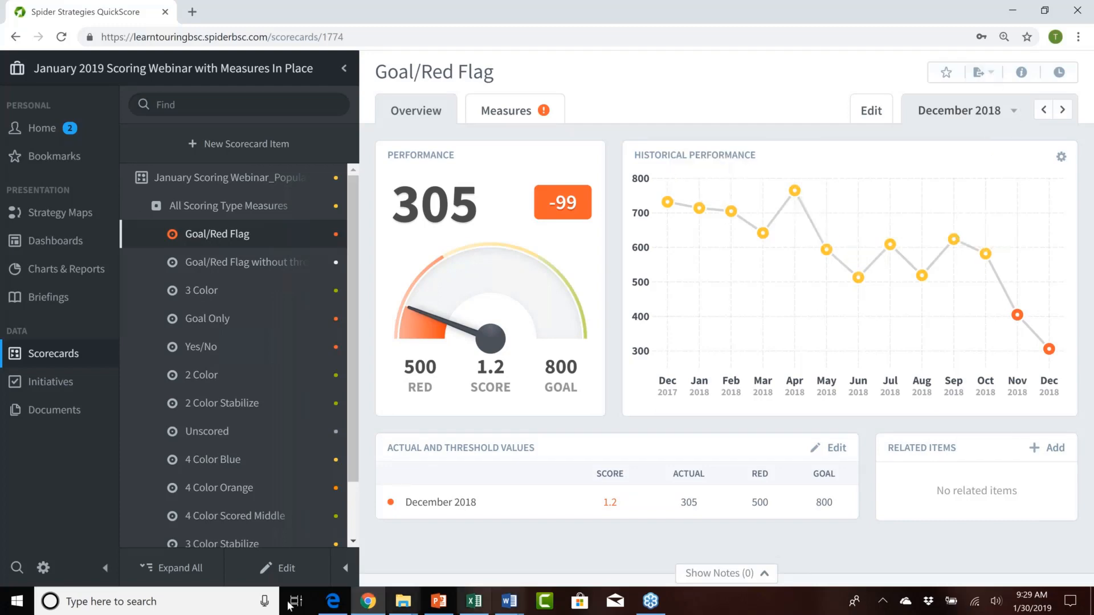
Step: Put the Goal/Red Flag measure into edit mode and look over its general settings and measure details
left_click(283, 570)
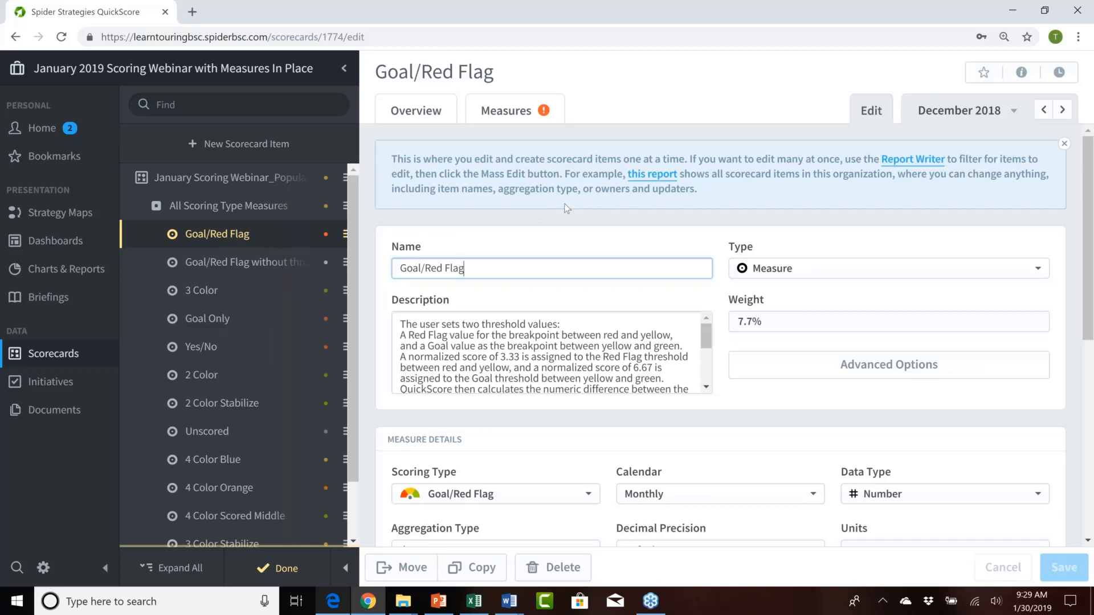
scroll(739, 272, "down", 1)
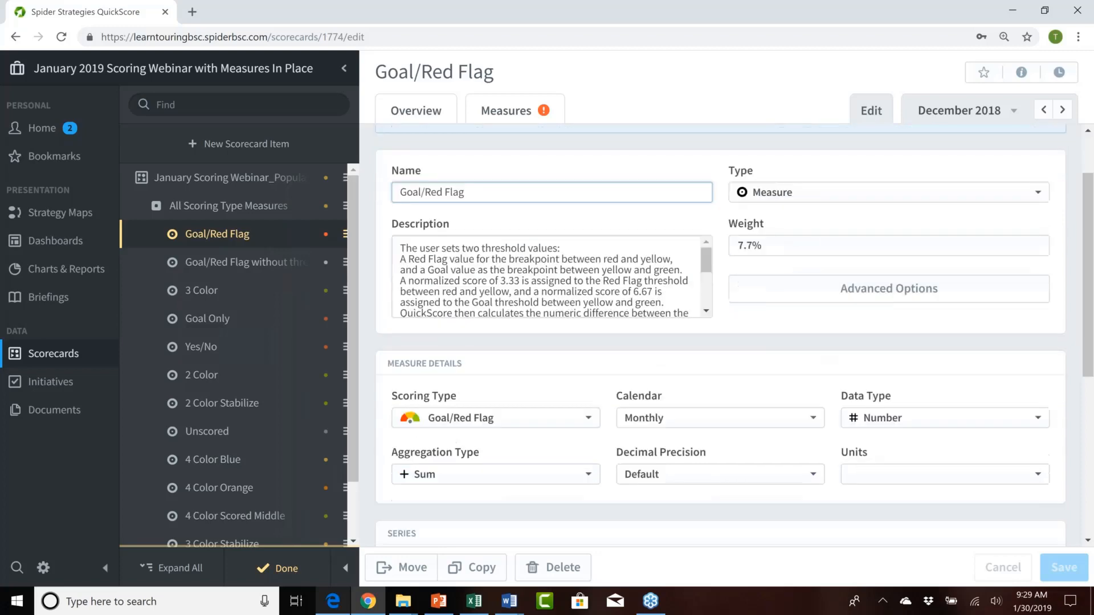
scroll(721, 330, "up", 1)
scroll(720, 330, "down", 3)
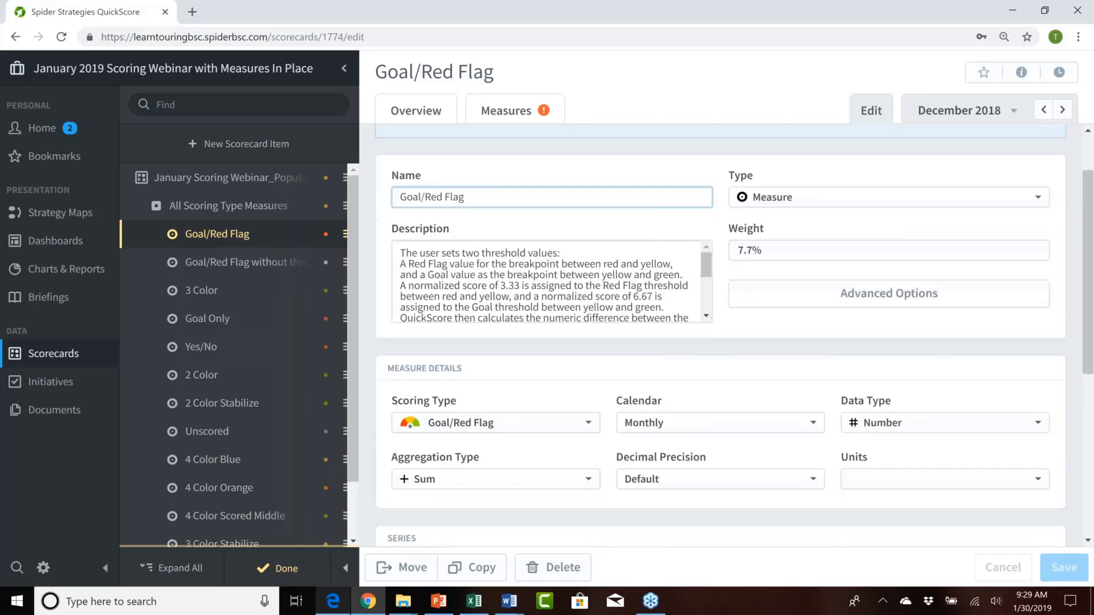
scroll(662, 289, "up", 2)
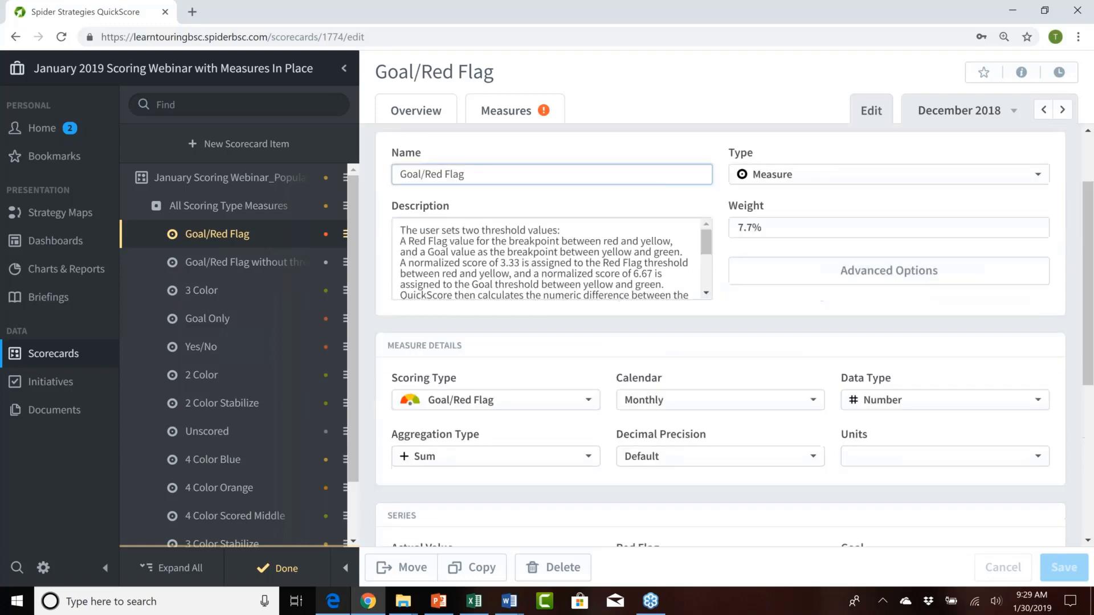
scroll(661, 289, "down", 1)
scroll(661, 290, "up", 2)
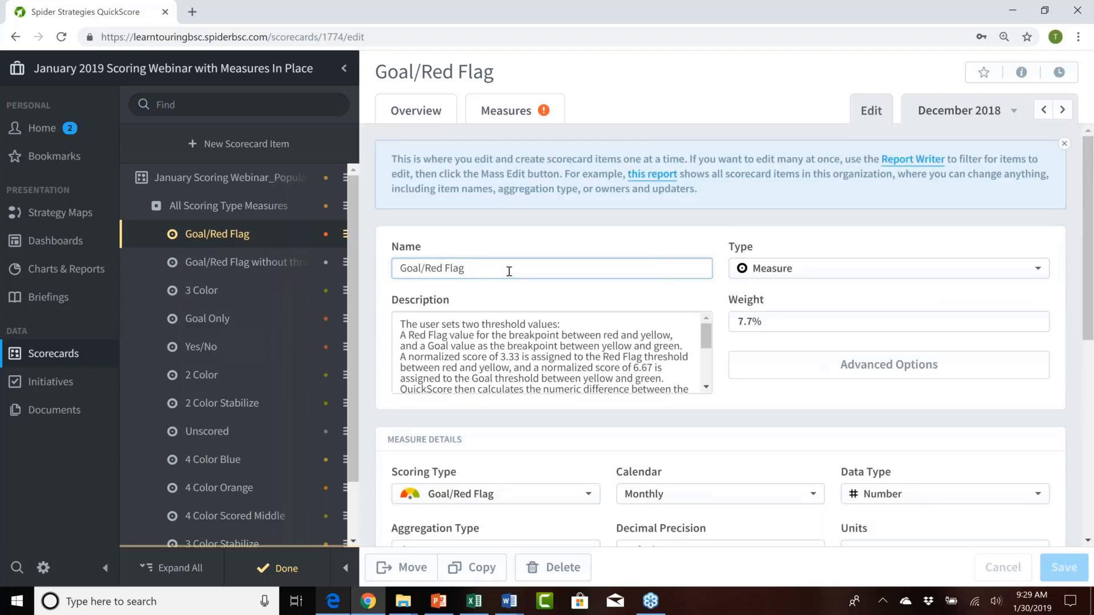
Step: Review the Goal/Red Flag measure's name and the description of its red and goal breakpoints
left_click(472, 271)
left_click_drag(472, 271, 397, 269)
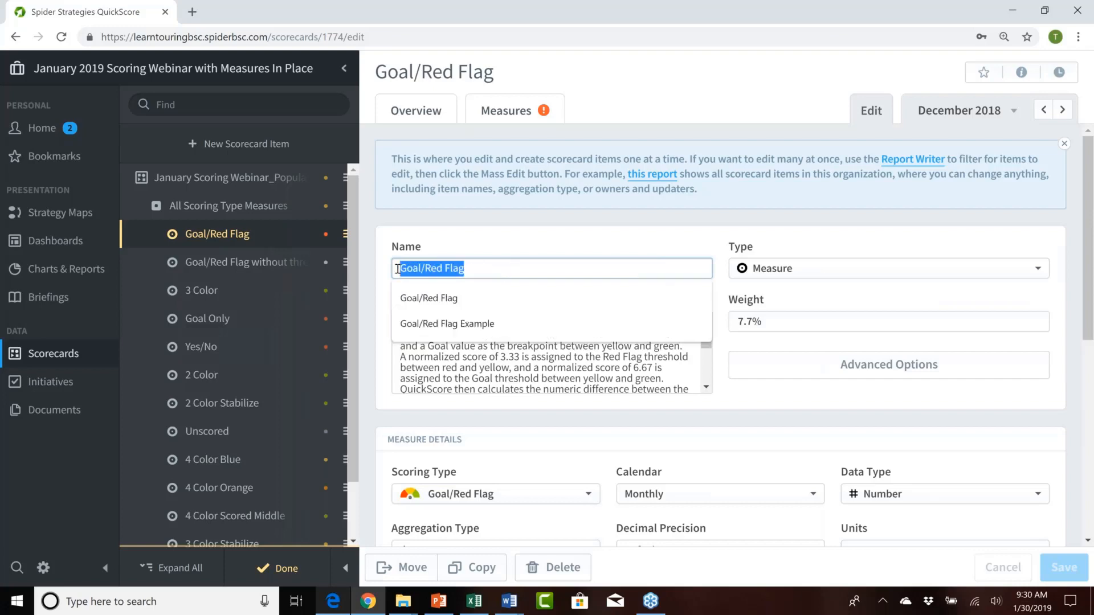
left_click(561, 250)
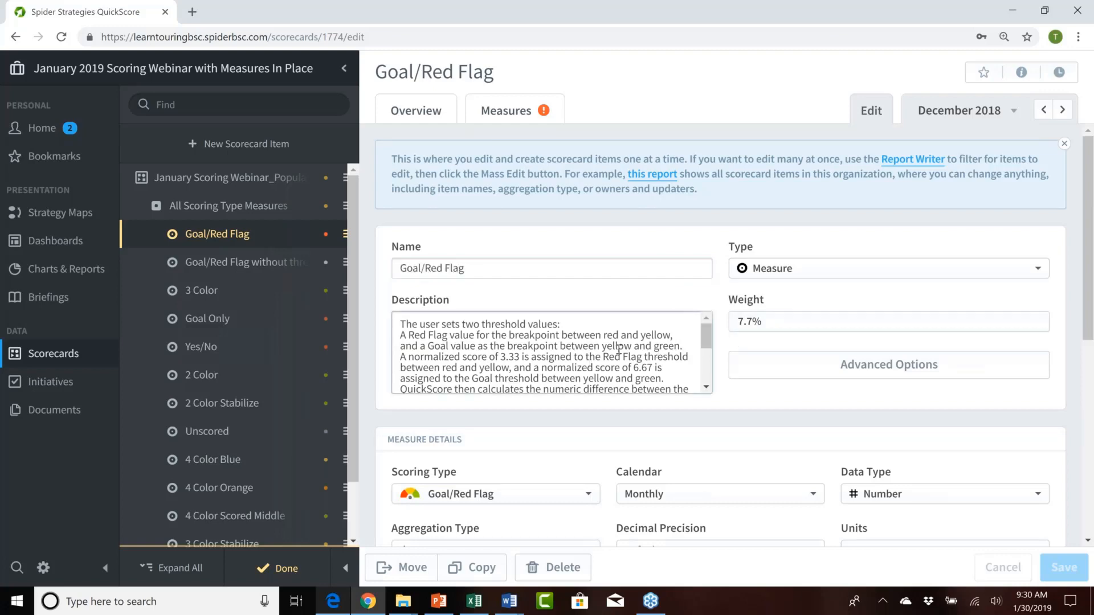
left_click_drag(658, 356, 519, 344)
left_click(581, 285)
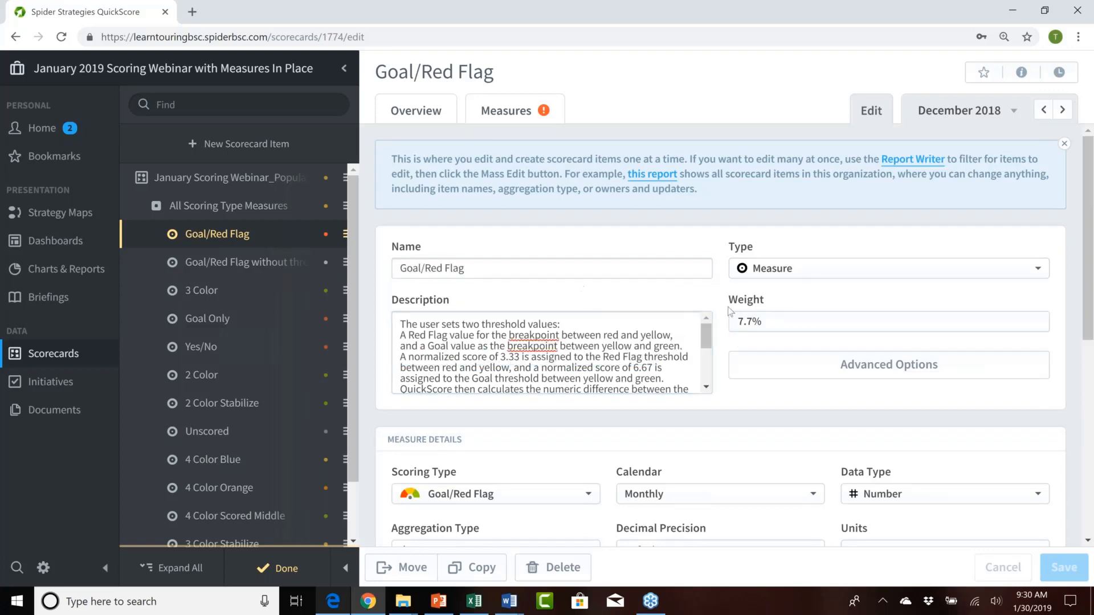
Step: Review the weights of the measures under All Scoring Type Measures, check the parent theme's settings, and return to Goal/Red Flag
left_click(786, 327)
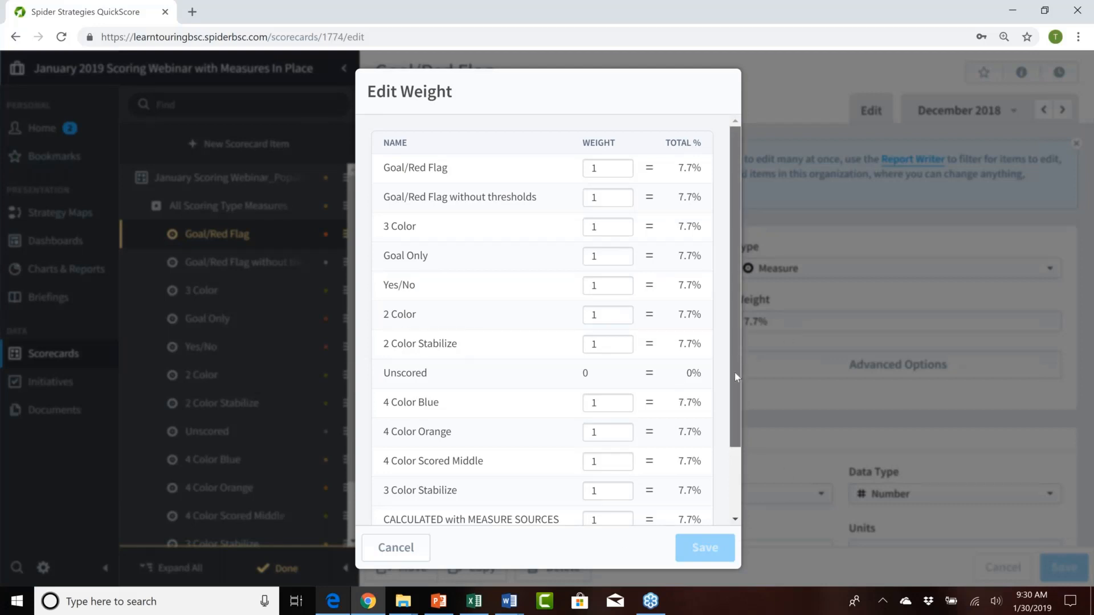
mouse_move(733, 371)
left_mouse_down()
mouse_move(736, 456)
mouse_move(746, 357)
left_mouse_up()
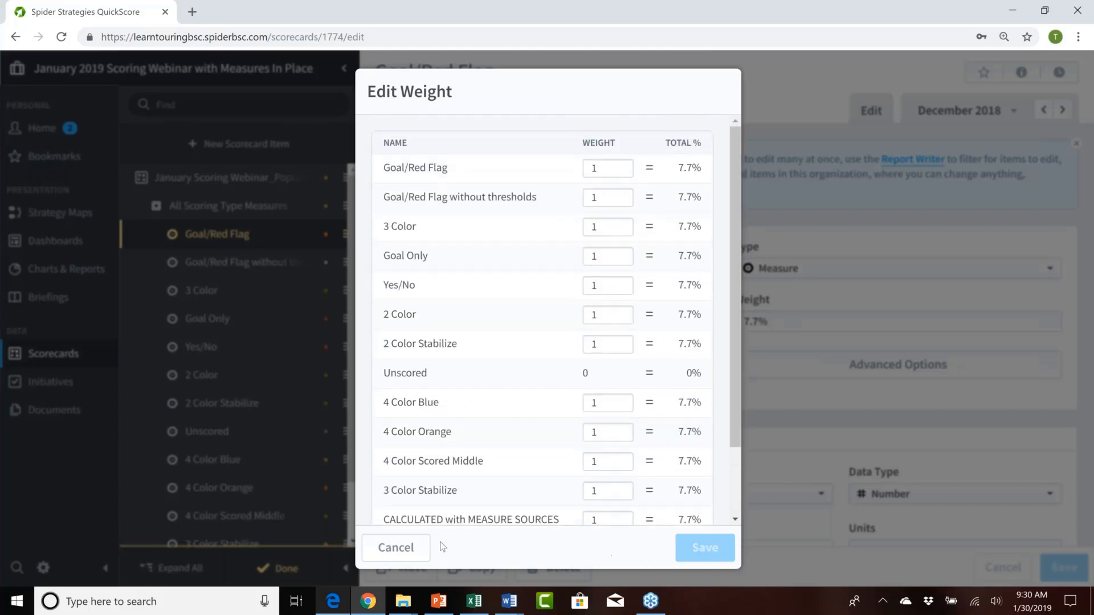
left_click(399, 548)
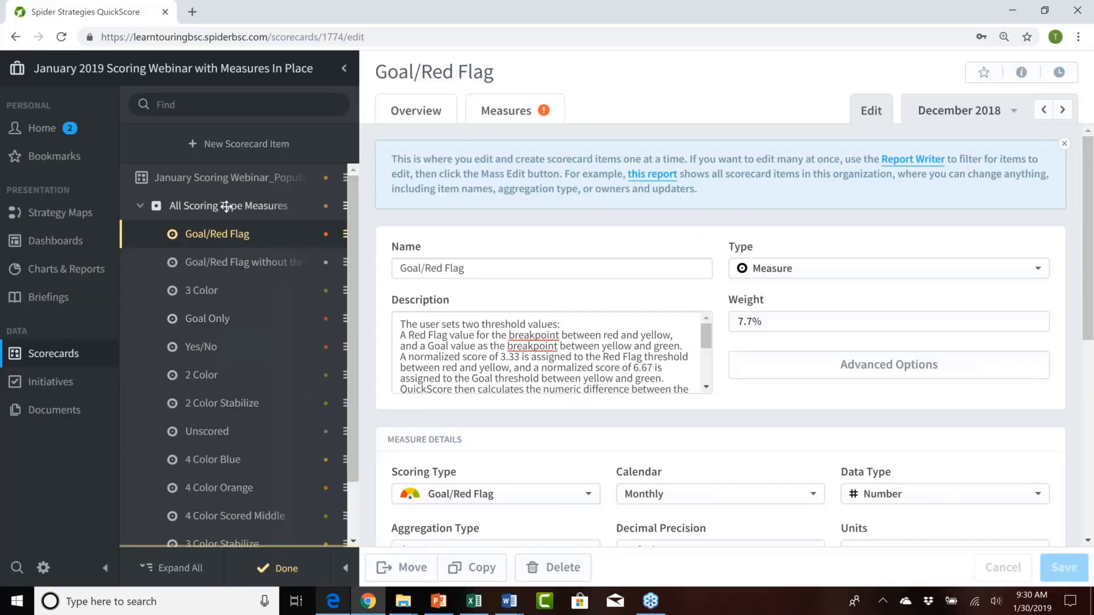
left_click(226, 205)
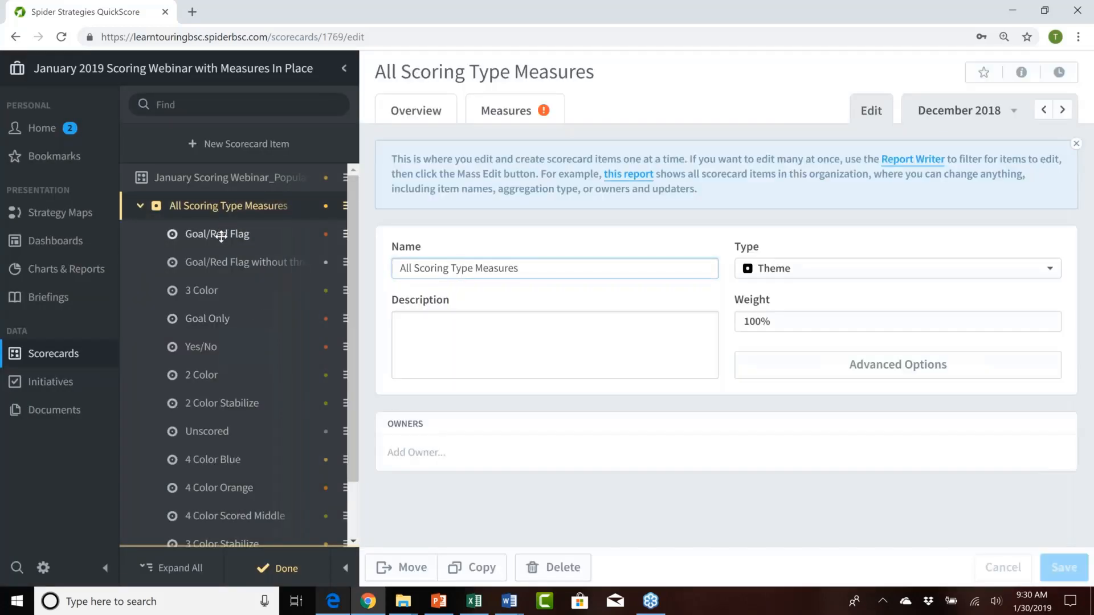
left_click(221, 235)
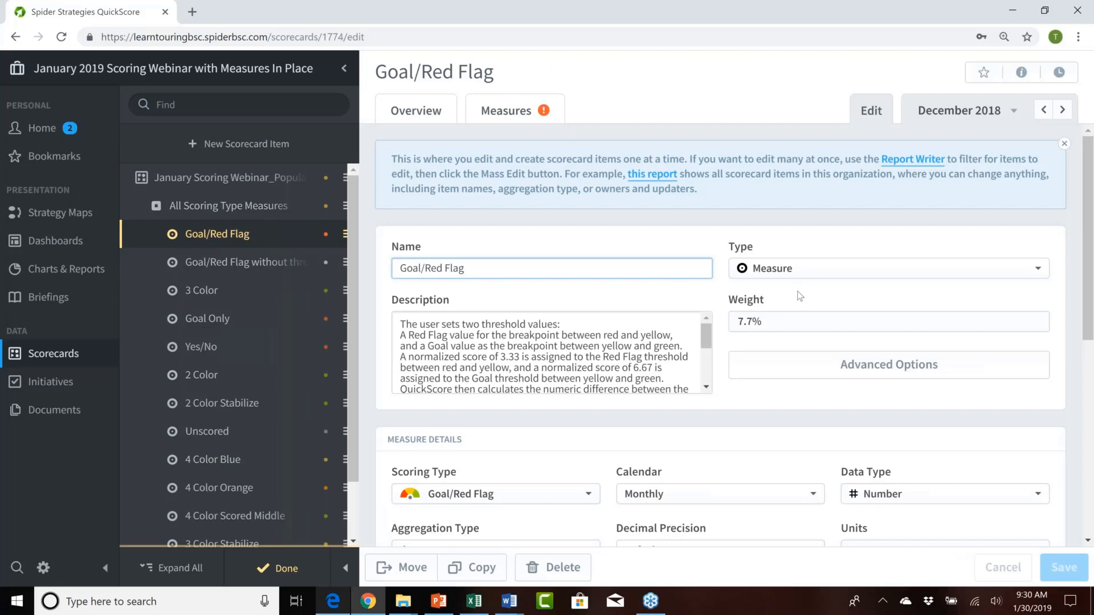
Step: Examine the scoring types available for the Goal/Red Flag measure in its details, without choosing another one
scroll(797, 292, "down", 3)
scroll(799, 297, "down", 1)
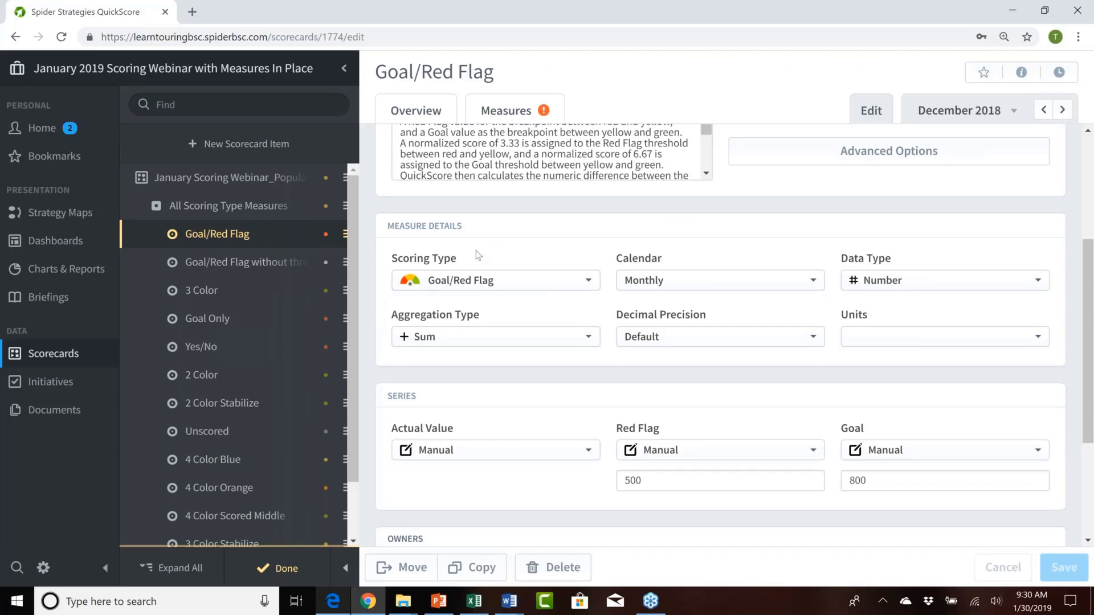
scroll(476, 251, "down", 1)
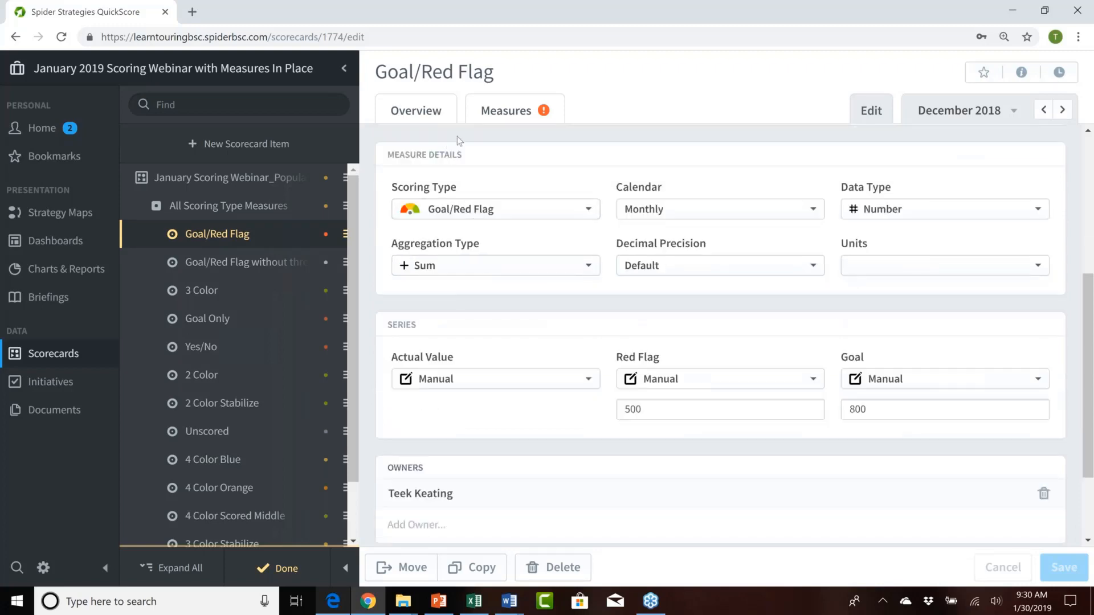
left_click(588, 210)
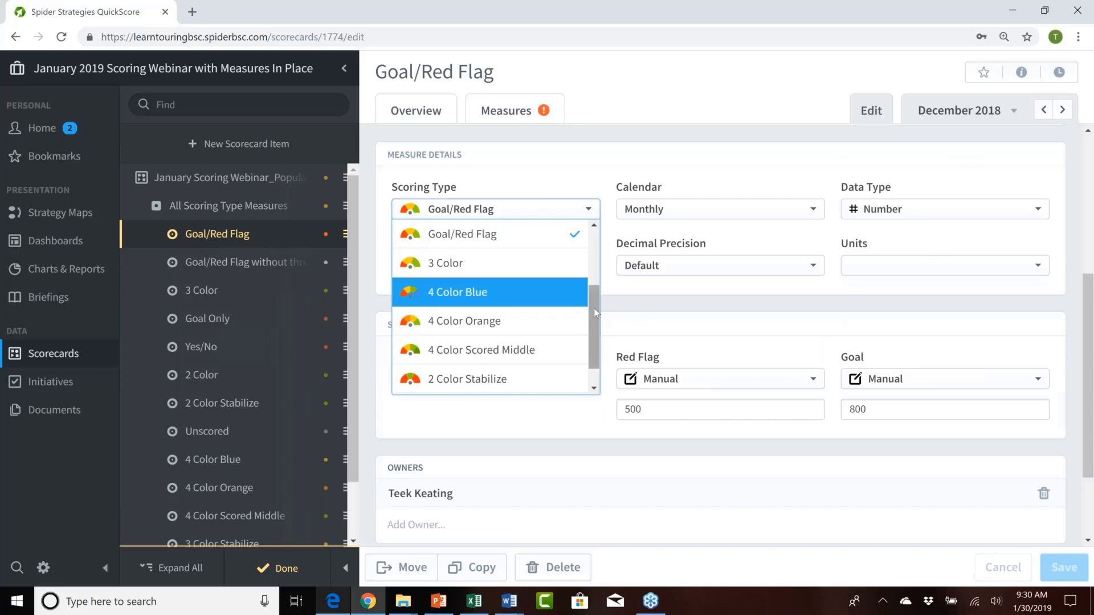
left_click_drag(594, 308, 608, 255)
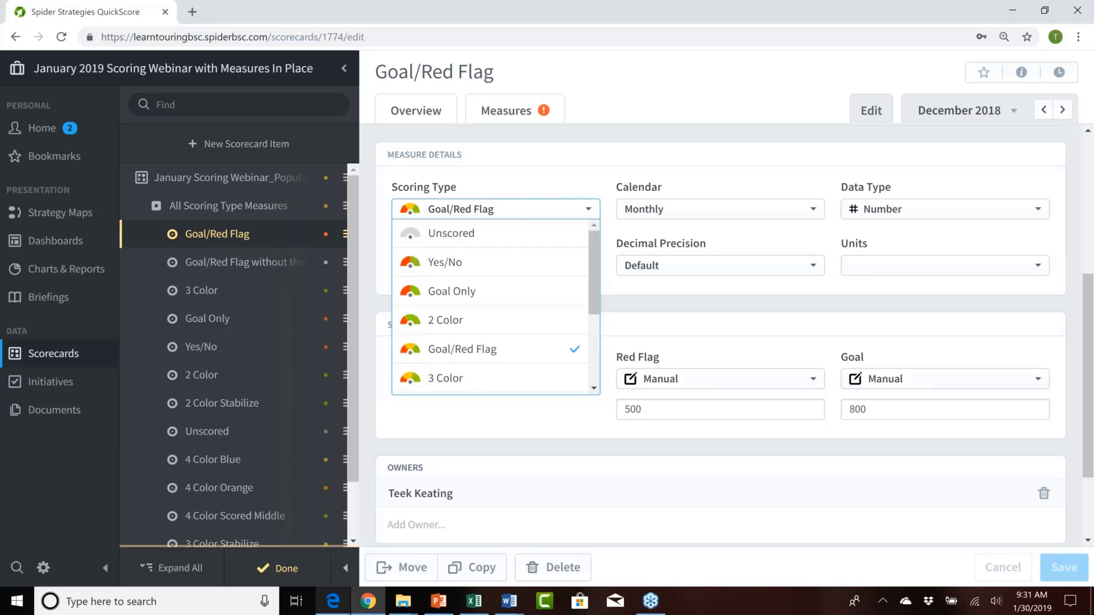
left_click(791, 157)
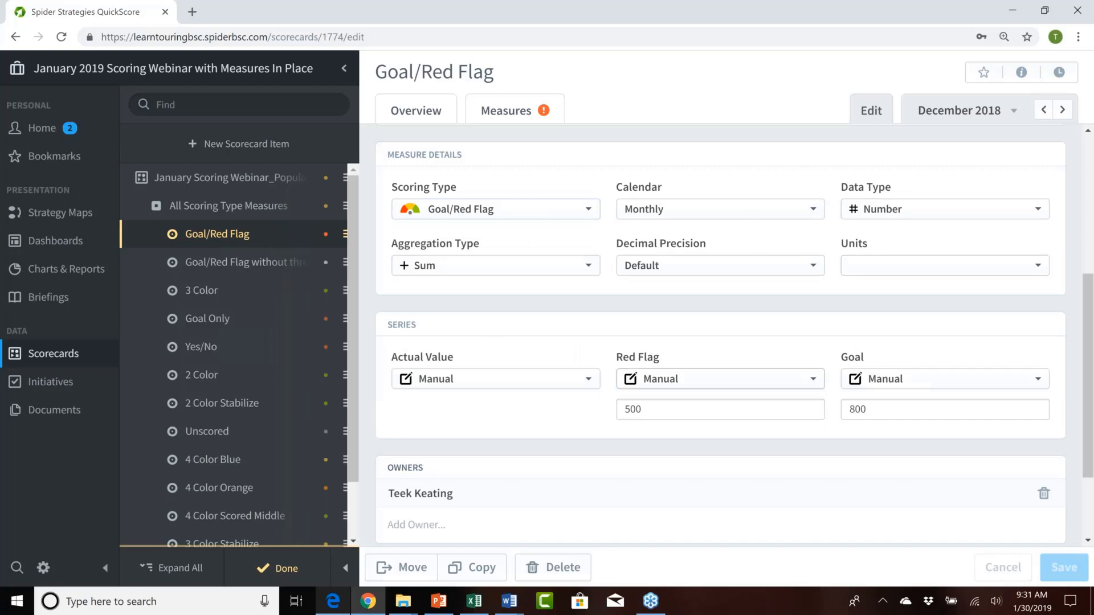
Step: Try the 4 Color Blue scoring type to see its threshold series, and set the scoring type back to Goal/Red Flag
left_click(589, 211)
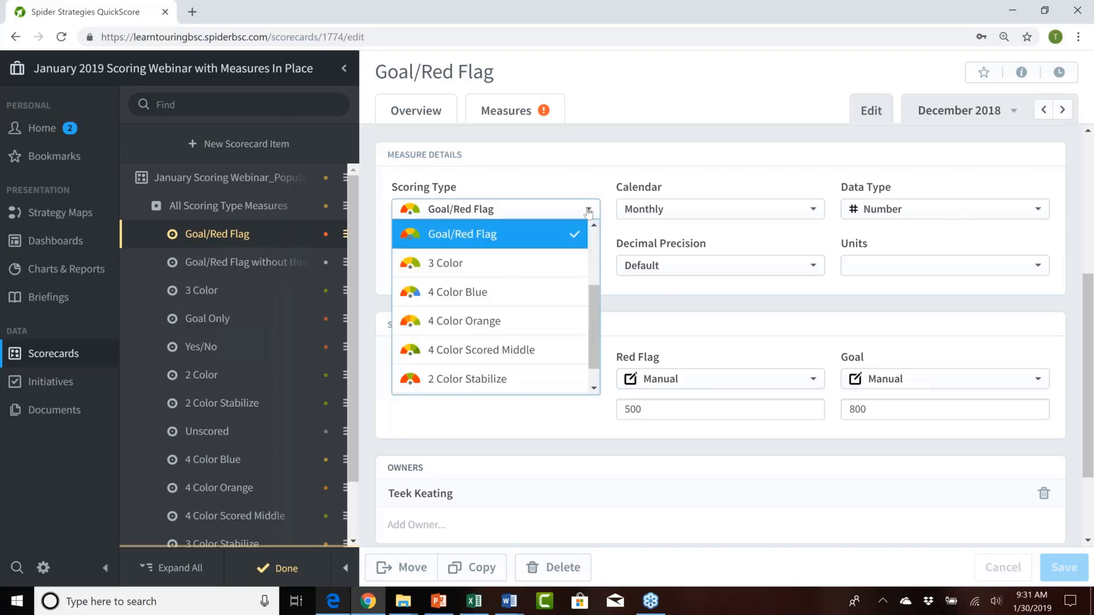
left_click(482, 291)
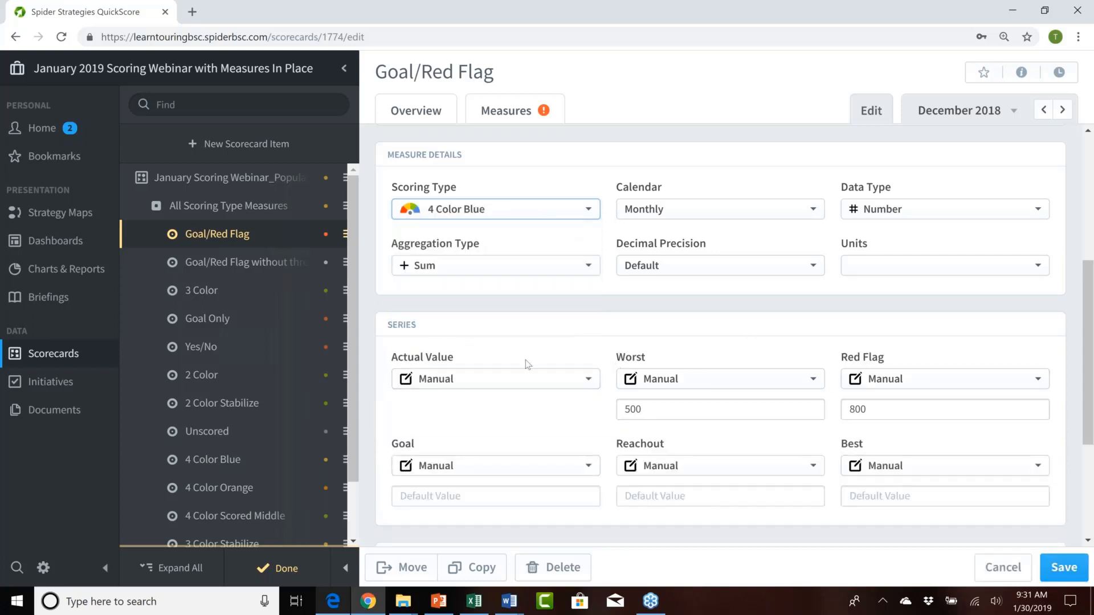
left_click(553, 214)
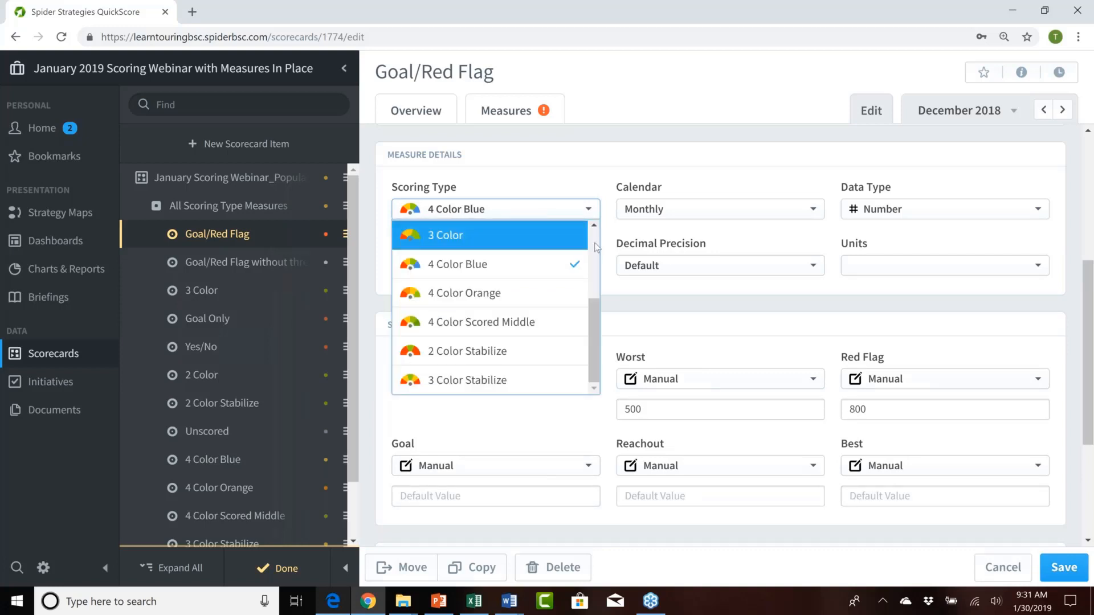
scroll(506, 375, "up", 3)
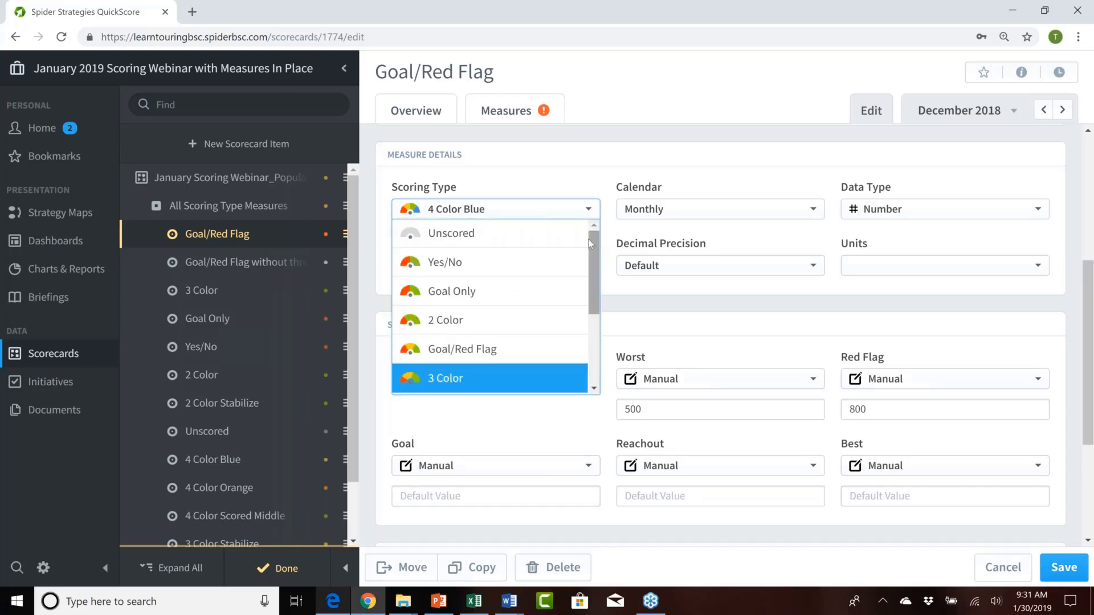
left_click(506, 353)
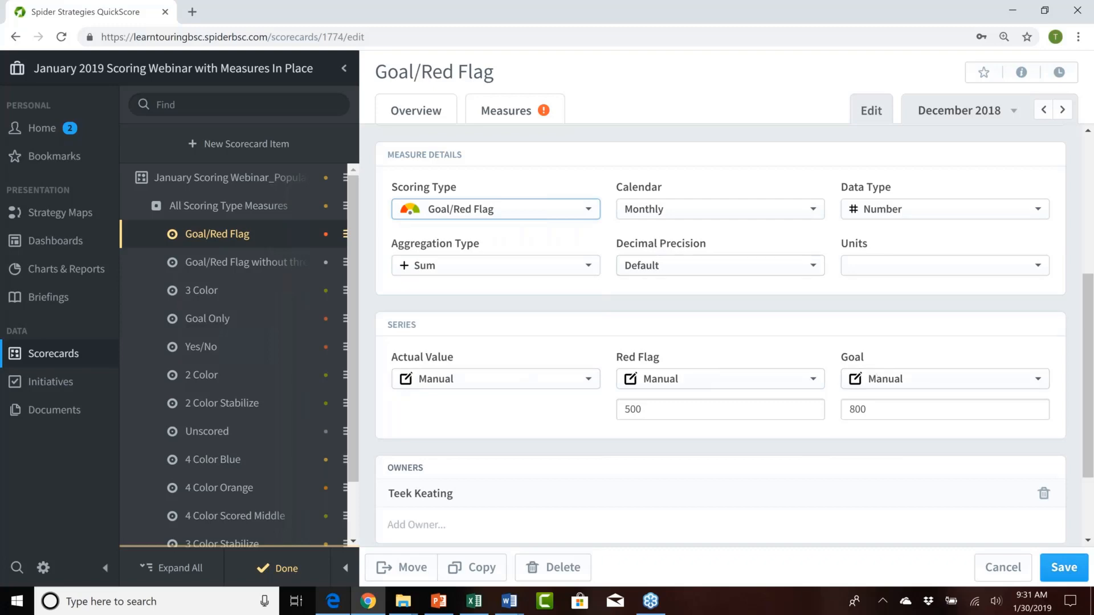
Step: Try the Yes/No scoring type on the measure, and restore the Goal/Red Flag scoring type
left_click(558, 211)
left_click(518, 262)
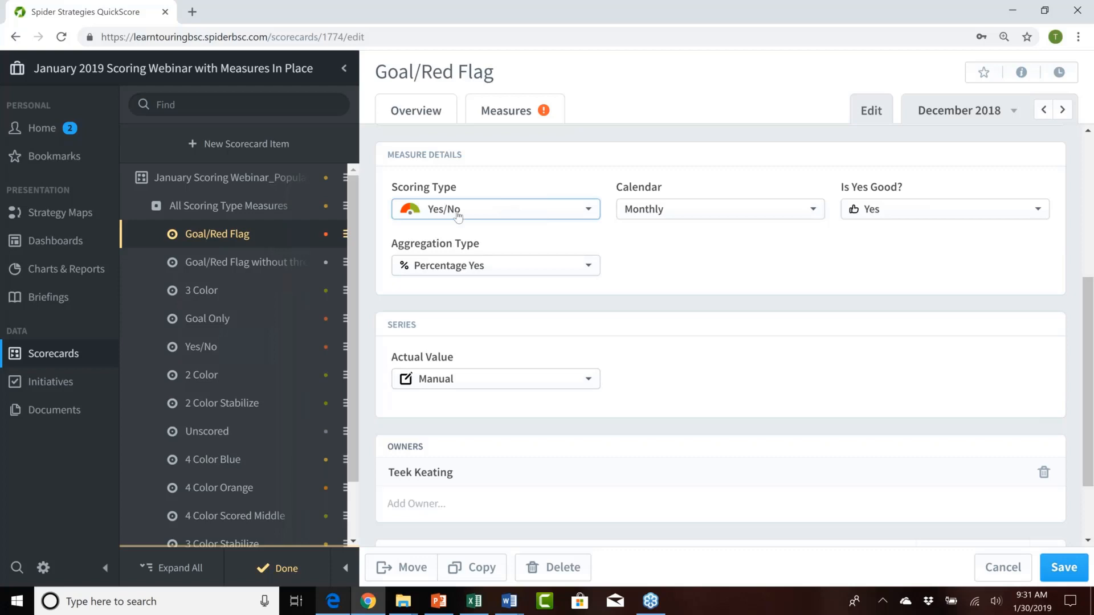
left_click(583, 217)
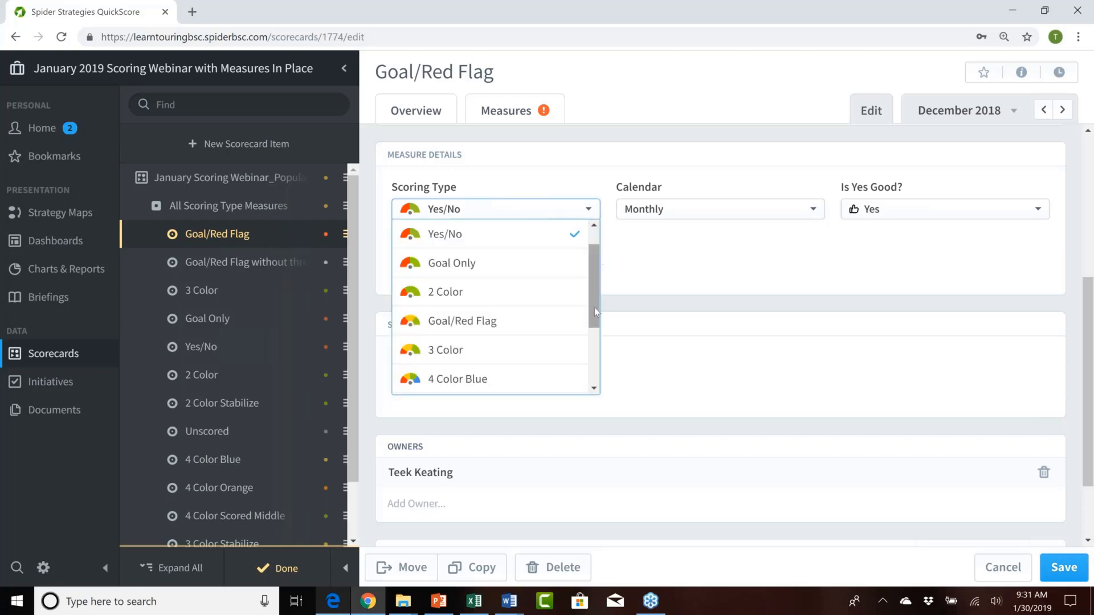
left_click(489, 329)
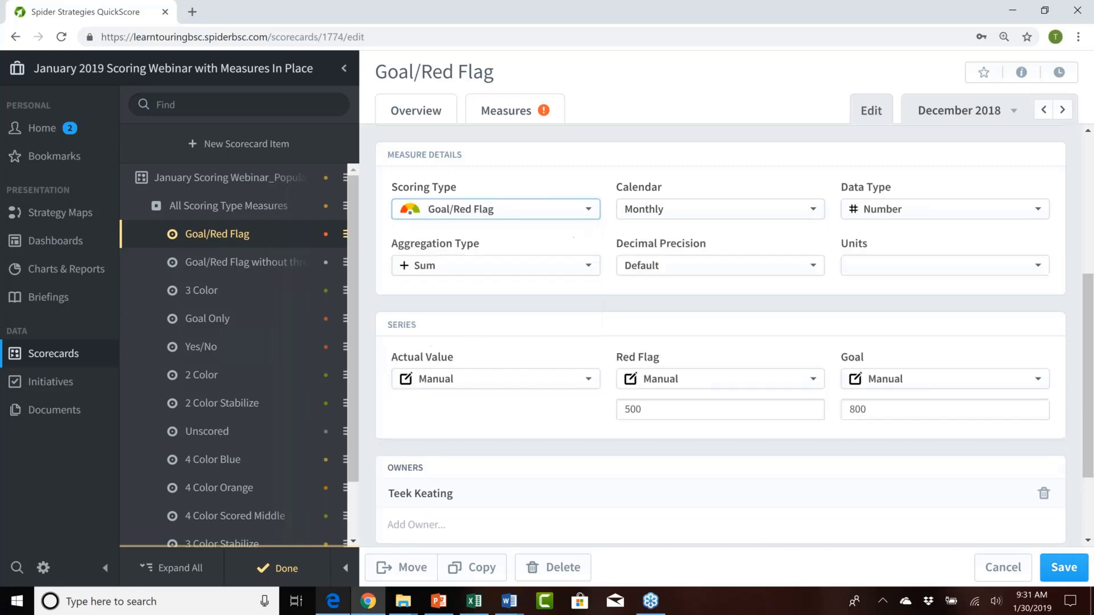
Step: View the measure's calendar and data type options, keeping Monthly and Number
left_click(695, 214)
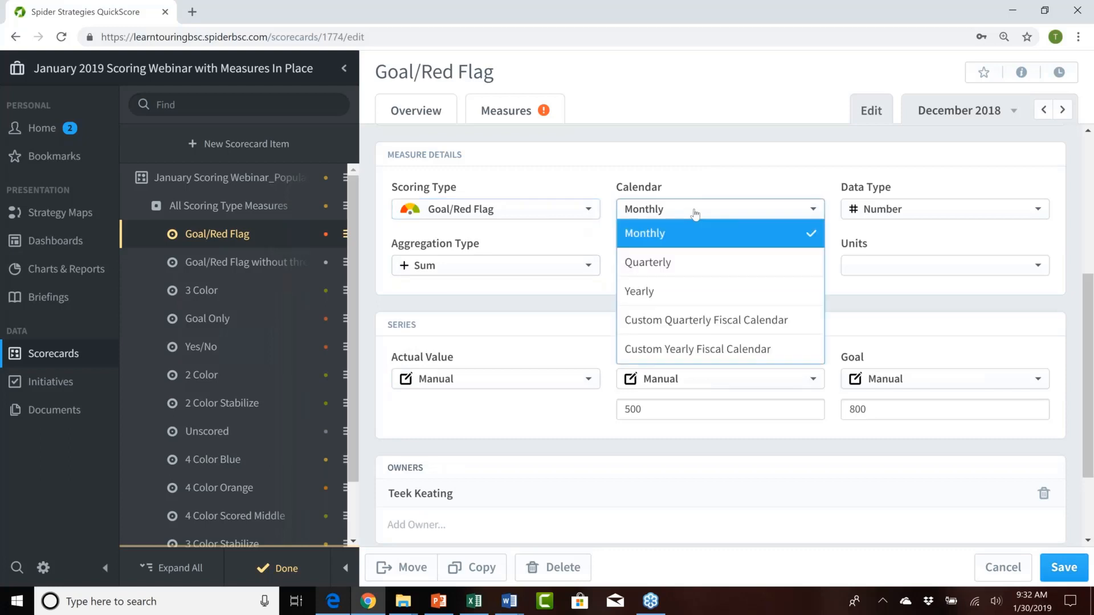
left_click(908, 213)
left_click(919, 216)
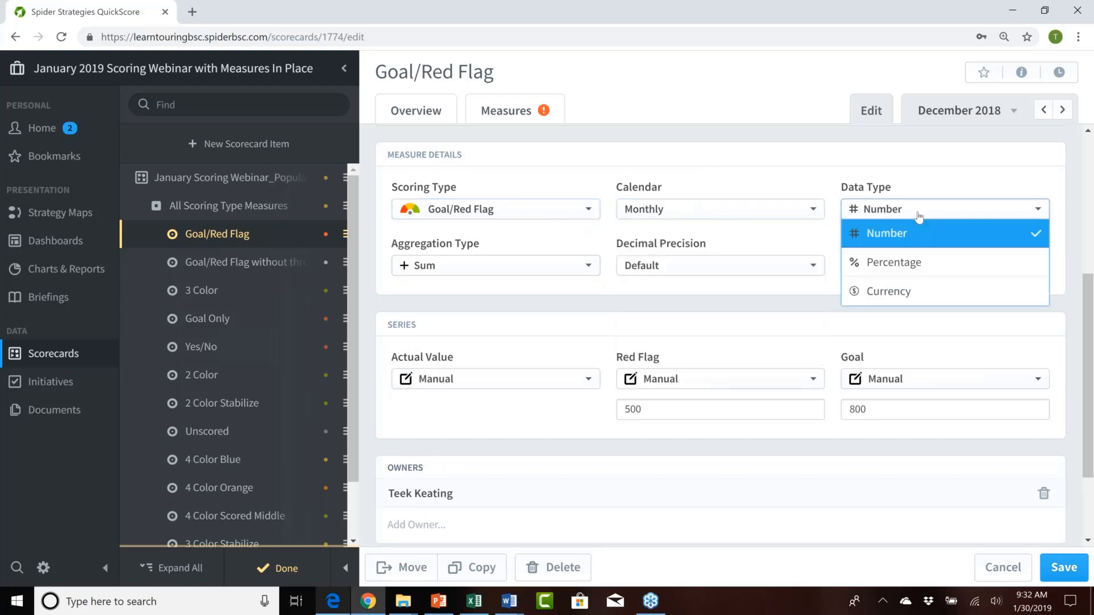
left_click(918, 216)
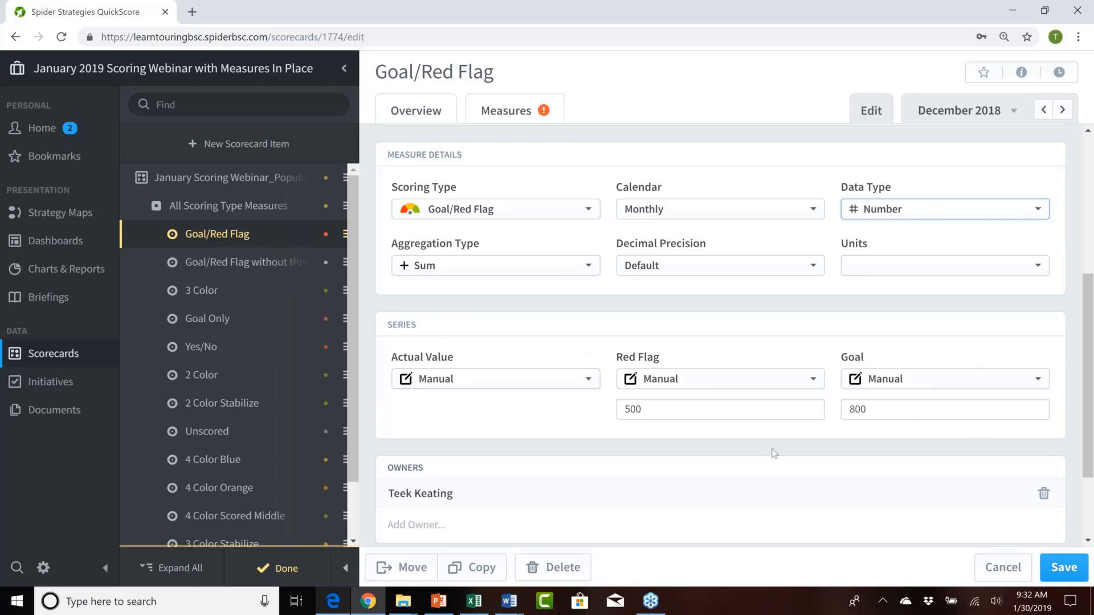
Step: View the source options for the Goal/Red Flag measure's Actual Value series, keeping Manual
left_click(488, 380)
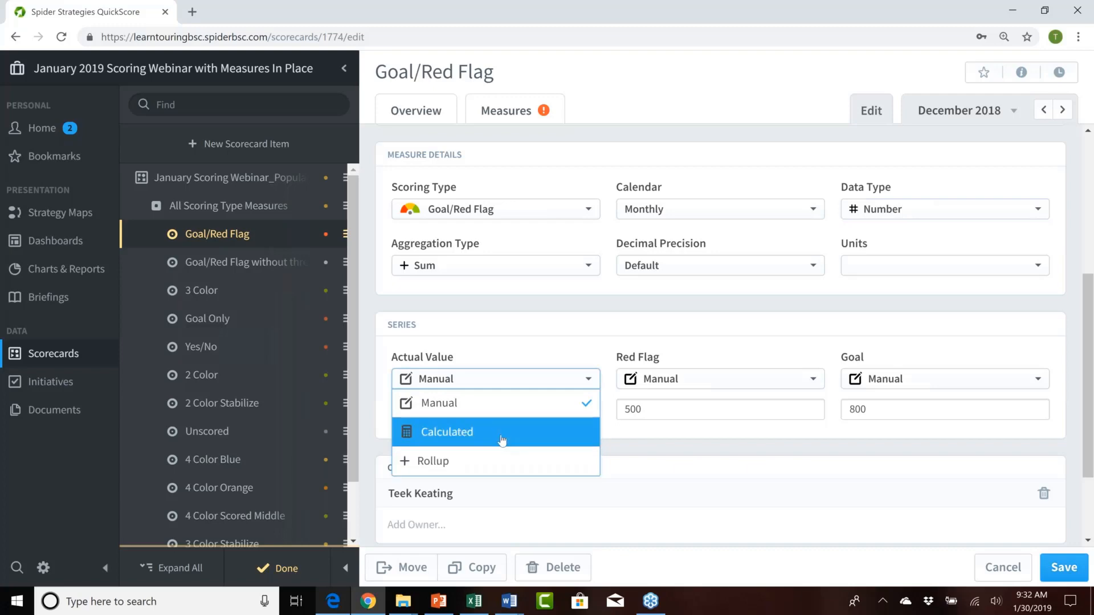
left_click(484, 413)
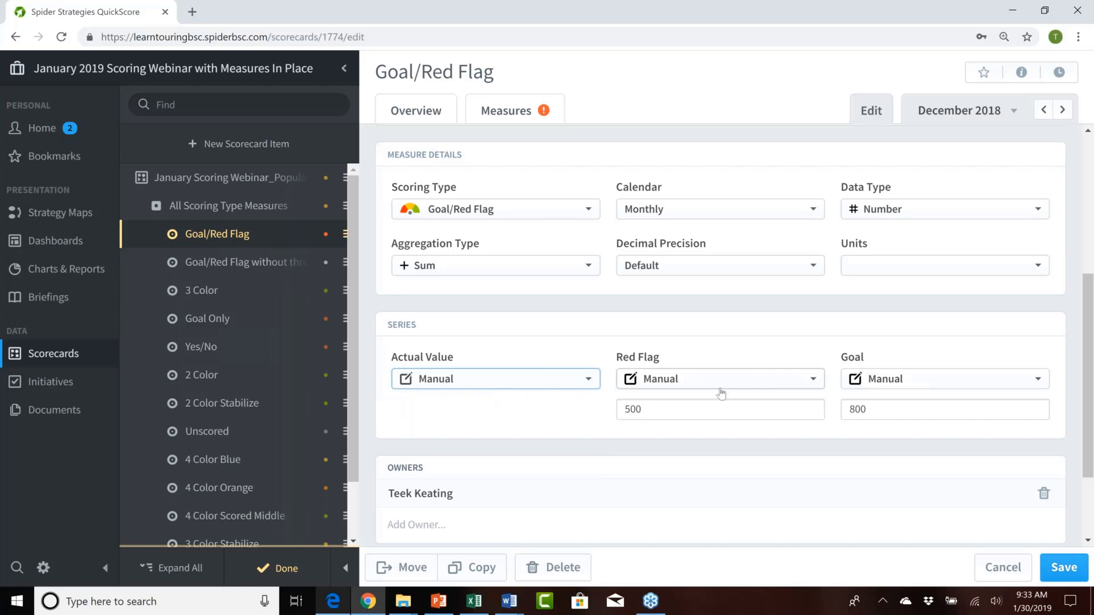
left_click(499, 389)
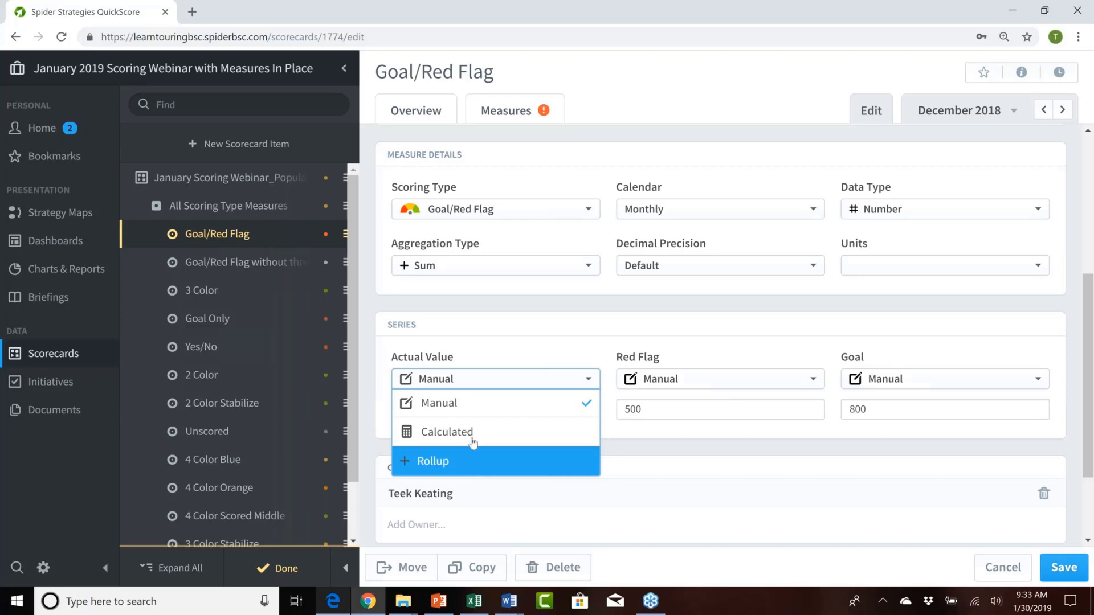
left_click(520, 329)
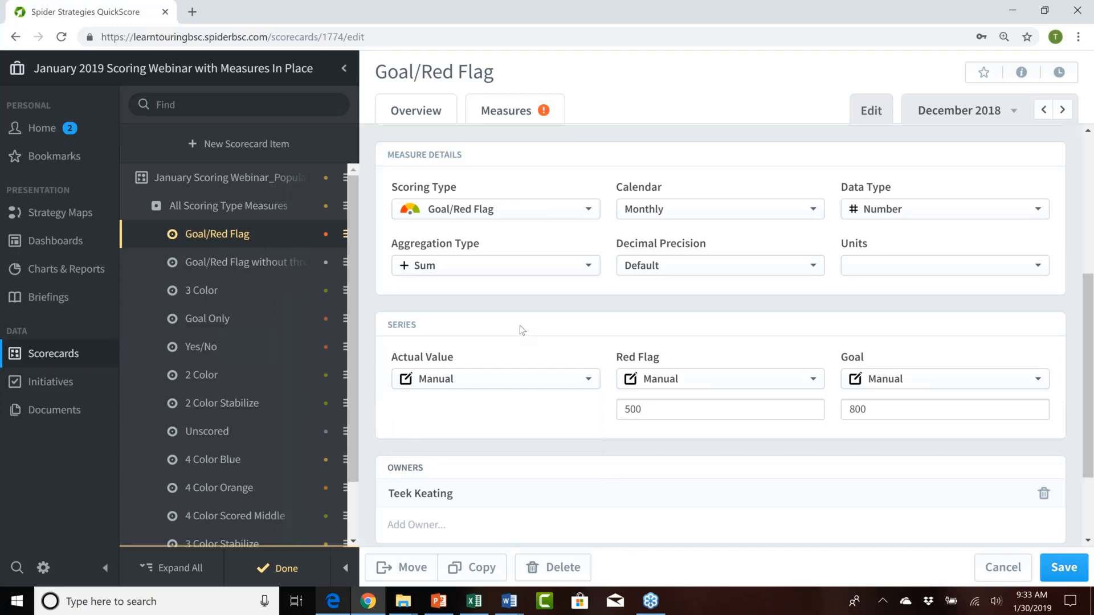
left_click(528, 383)
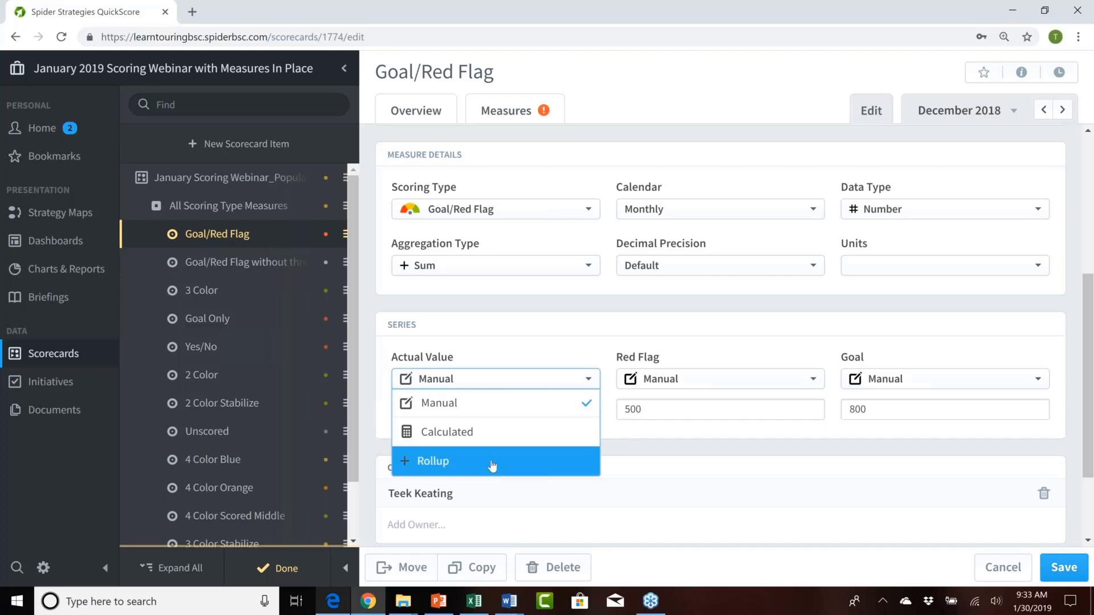
left_click(491, 405)
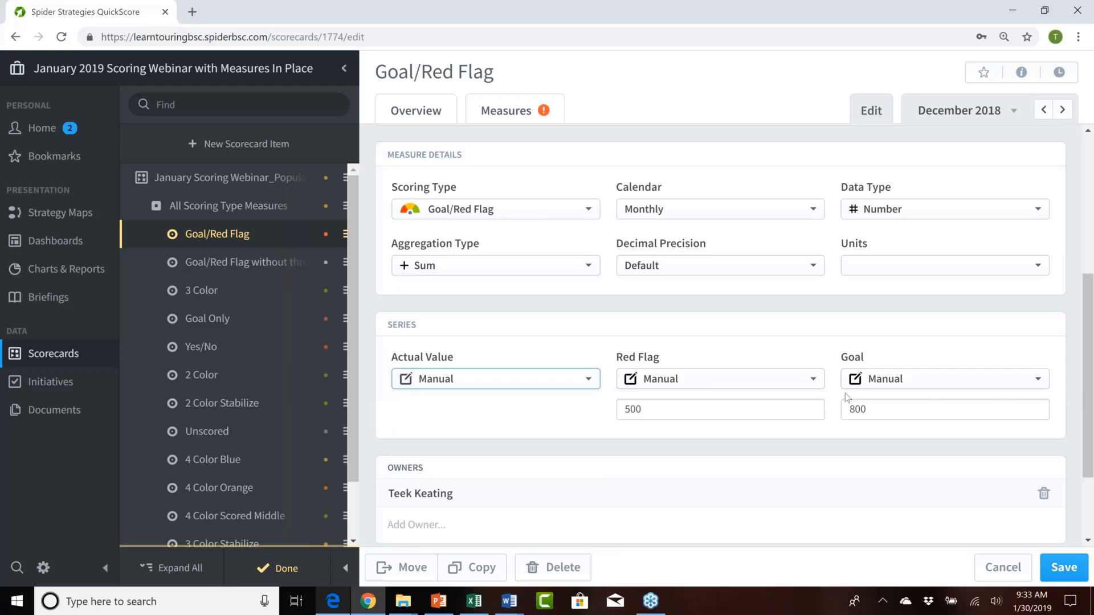
Step: Review the source options and default threshold values of the Red Flag and Goal series, keeping both on Manual
left_click(729, 386)
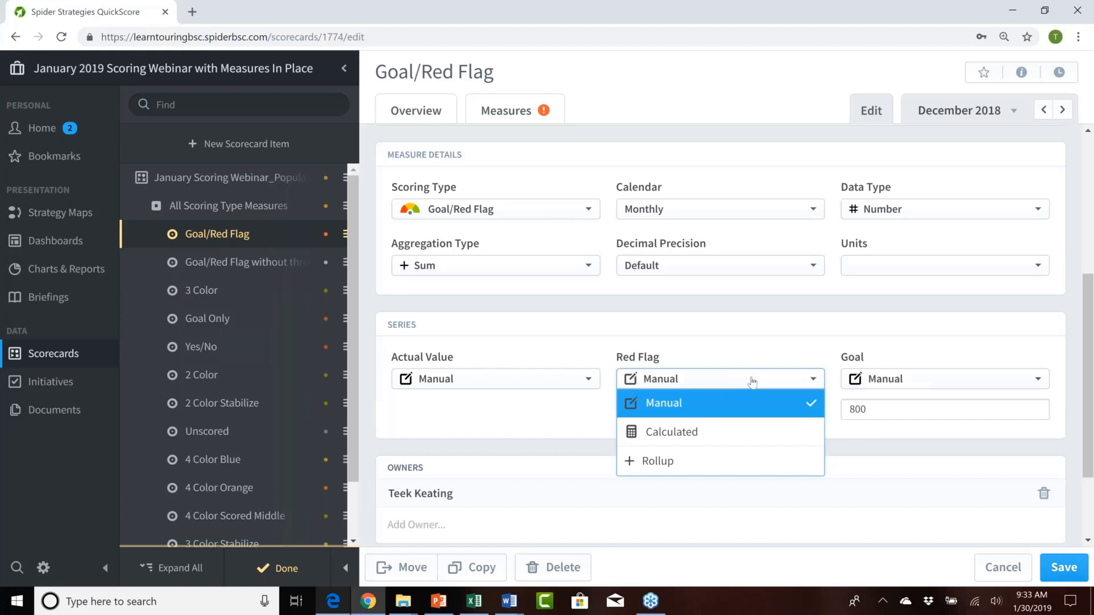
left_click(719, 401)
left_click(686, 408)
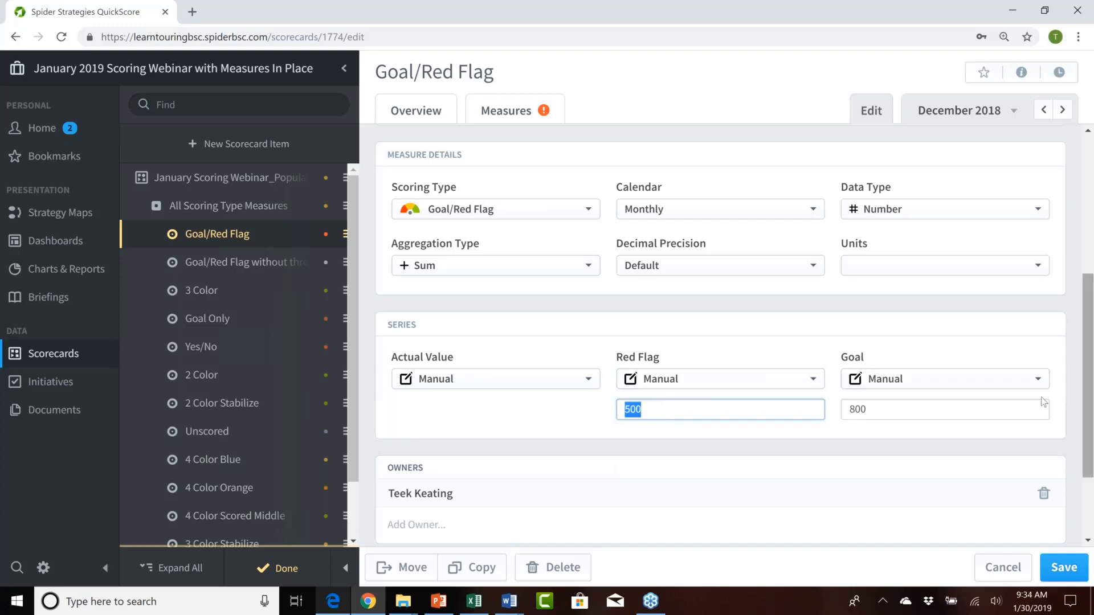
left_click(919, 386)
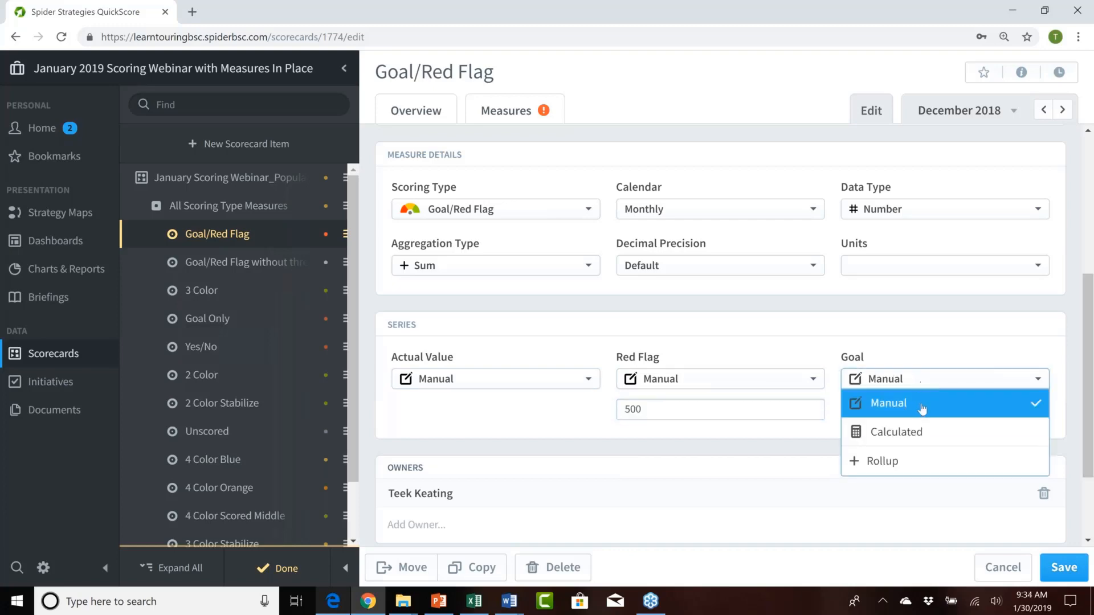
left_click(921, 403)
left_click_drag(874, 411, 846, 410)
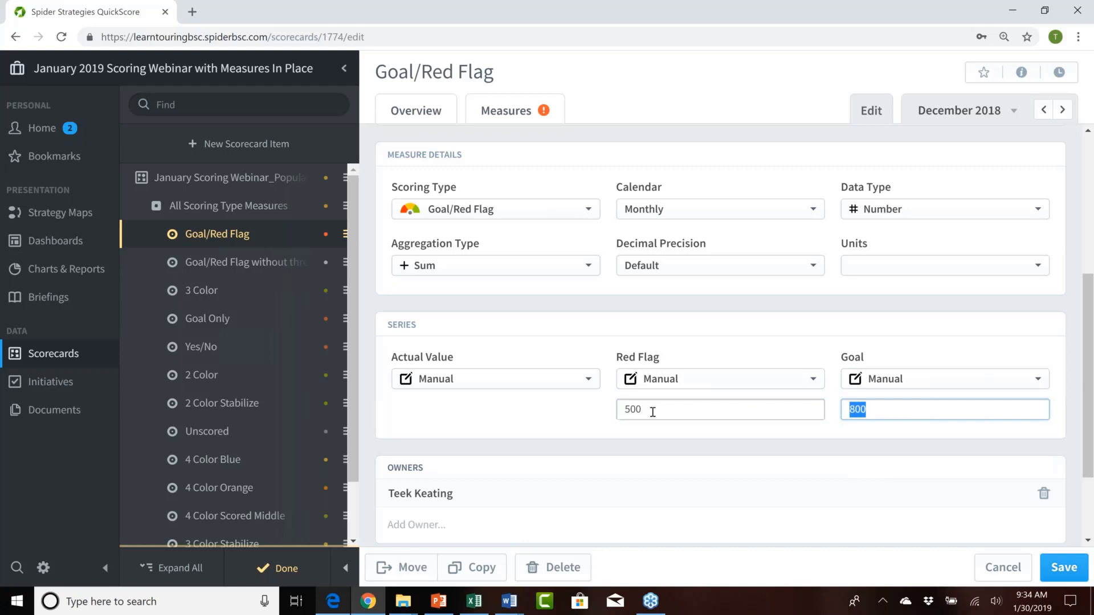
left_click_drag(651, 411, 617, 411)
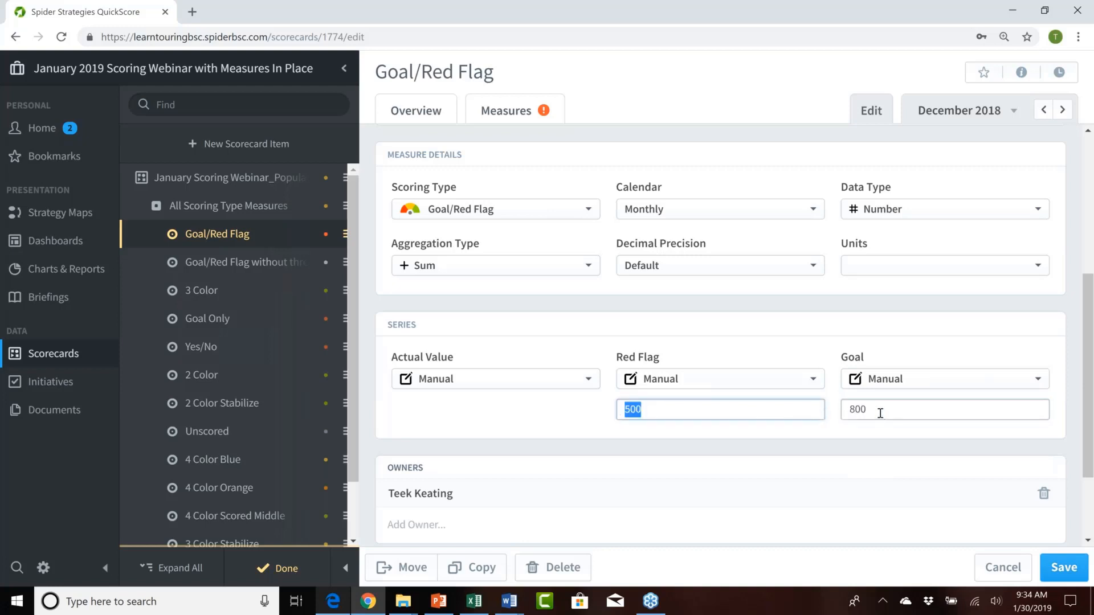
left_click_drag(880, 414, 843, 409)
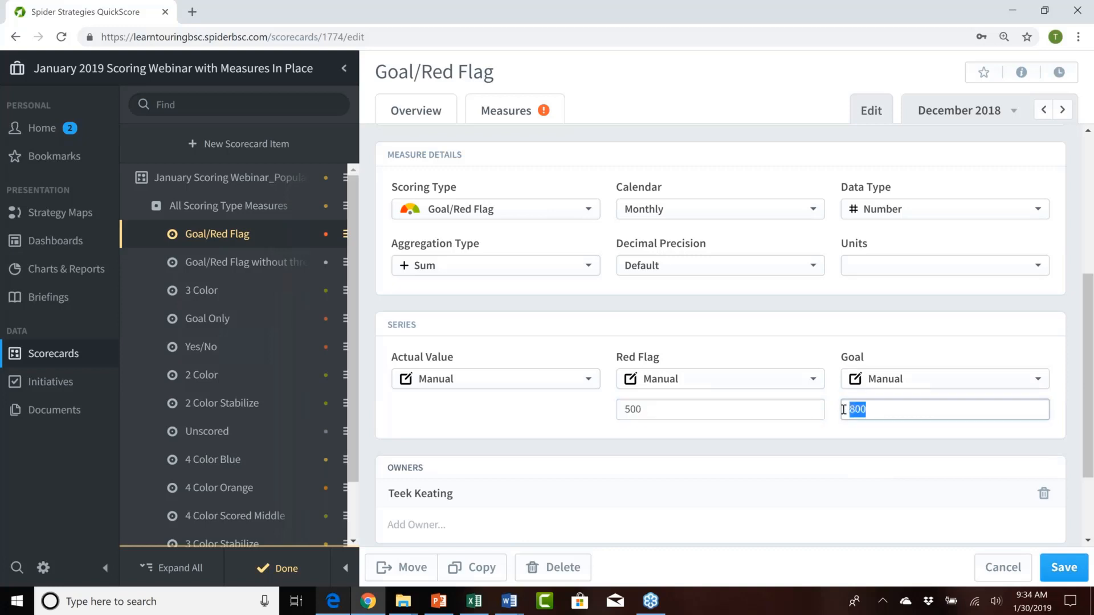
Step: Switch to editing the Goal/Red Flag without thresholds measure and examine its measure details, series, owners and updaters
left_click(237, 265)
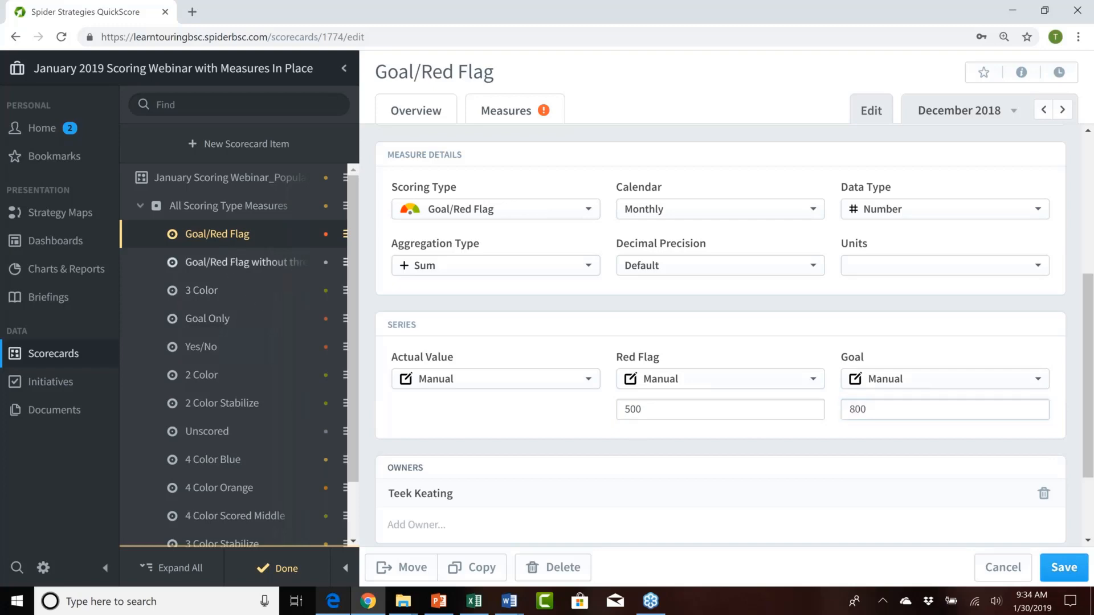
key("Return")
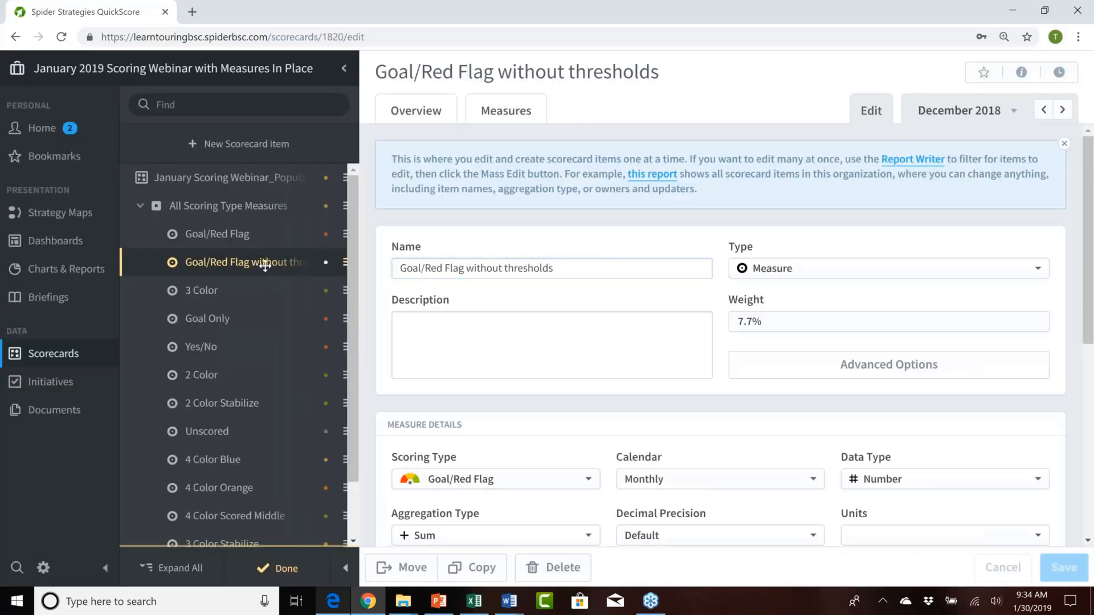
scroll(733, 398, "down", 4)
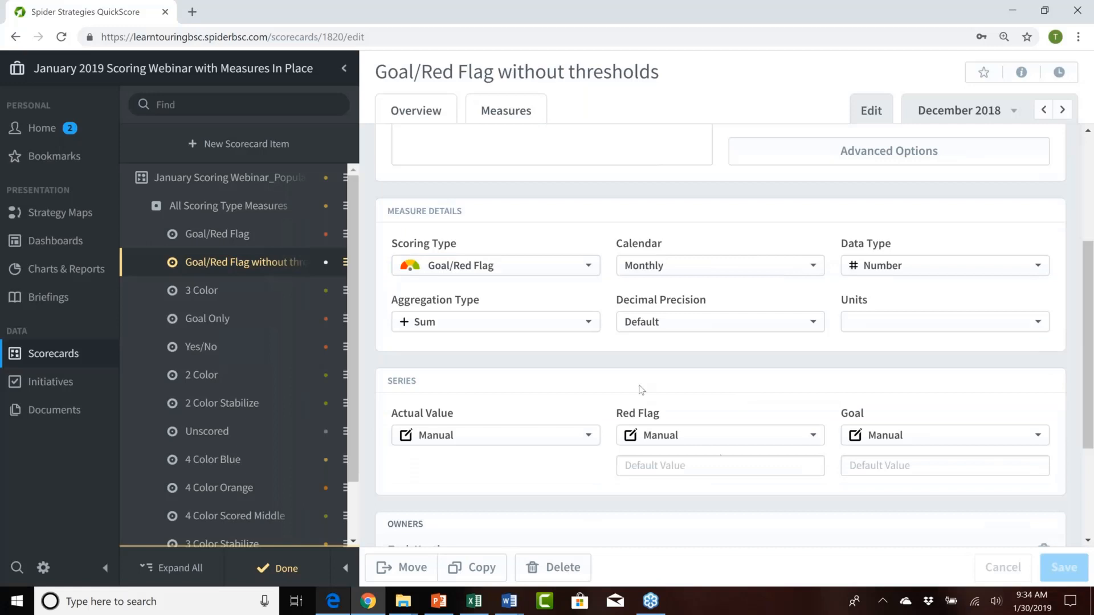
scroll(516, 309, "up", 2)
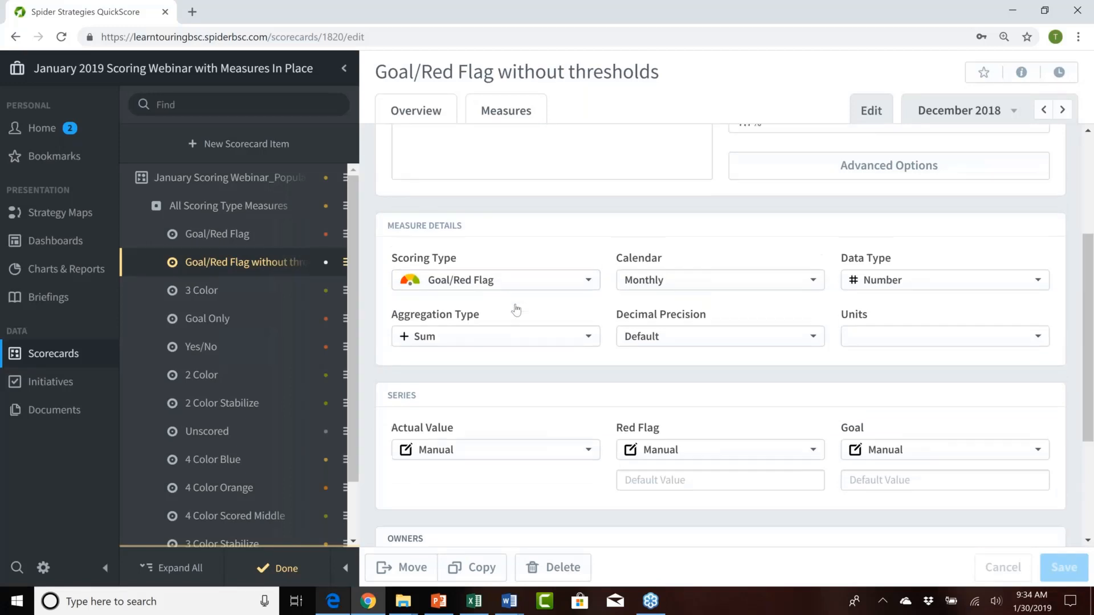
scroll(720, 336, "down", 3)
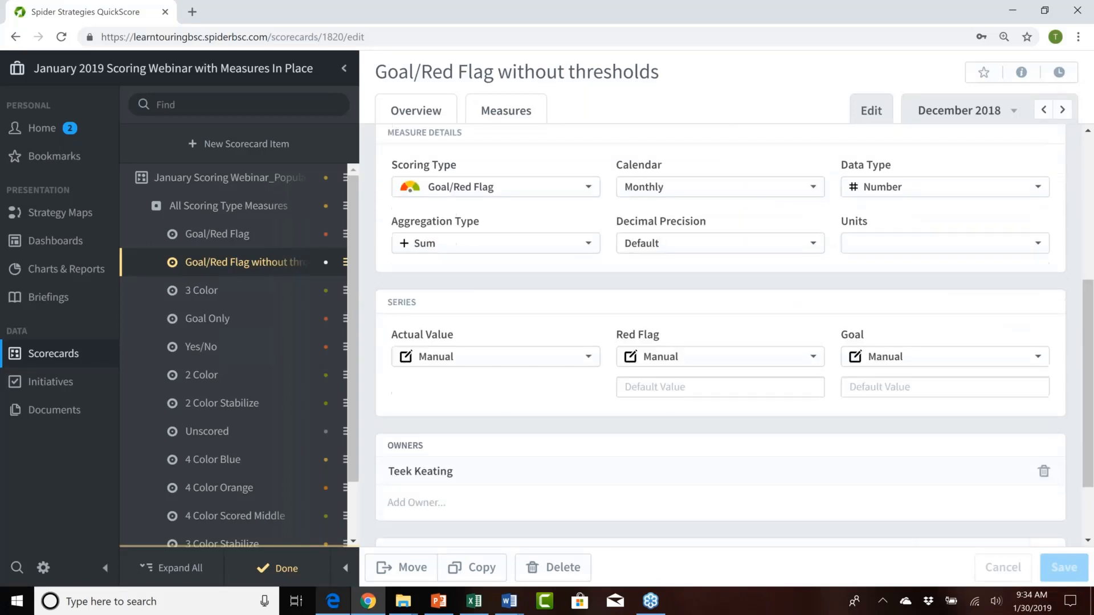
scroll(576, 300, "down", 2)
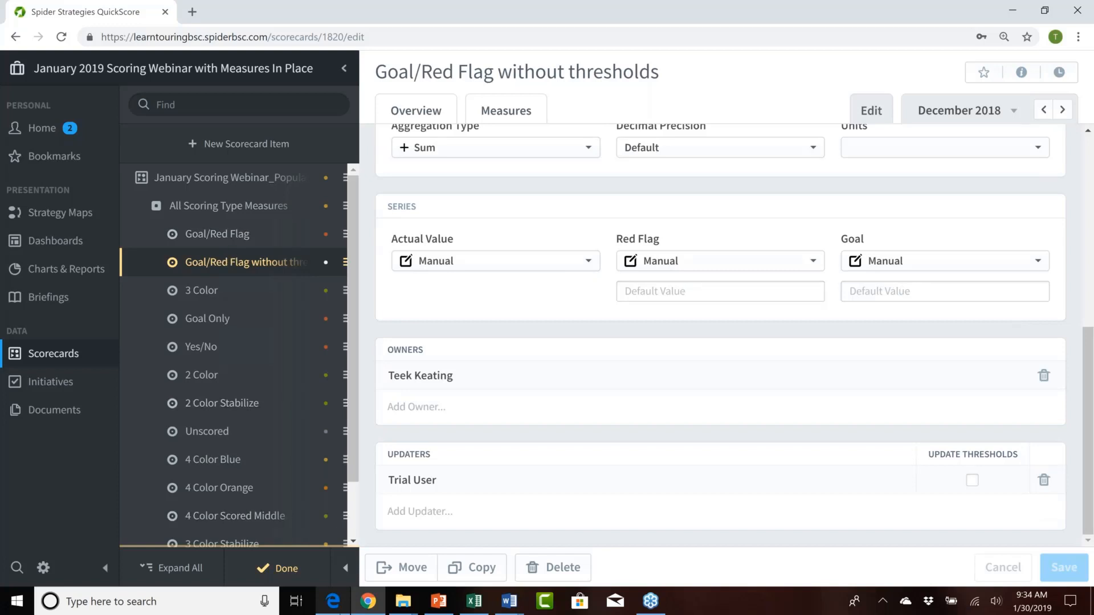
Step: Leave edit mode and inspect the Goal/Red Flag measure's December 2018 actual, red and goal values, without changing them
left_click(285, 568)
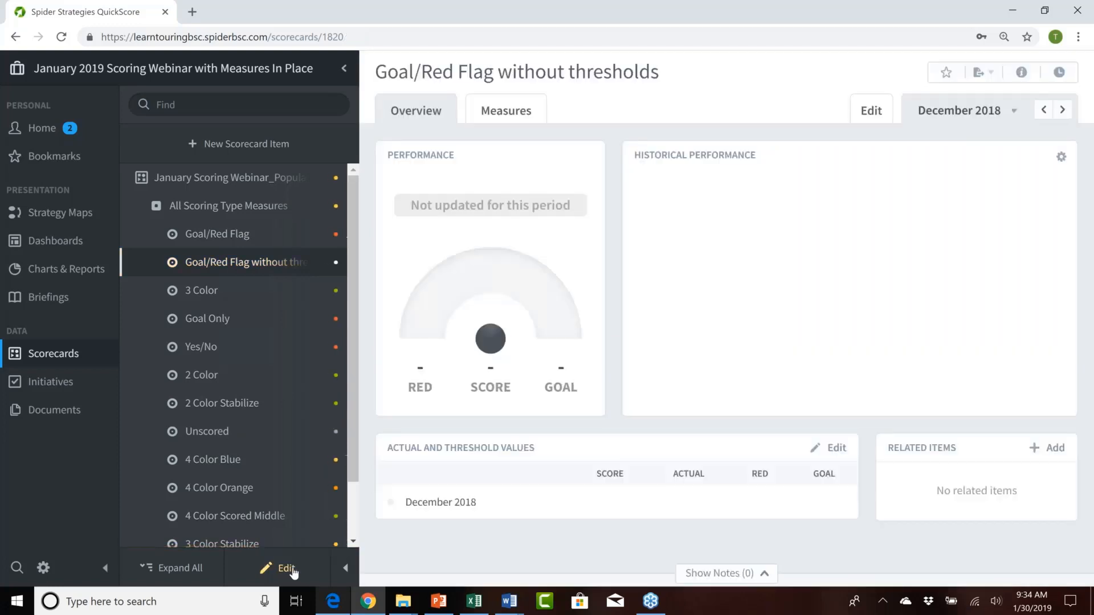
left_click(225, 239)
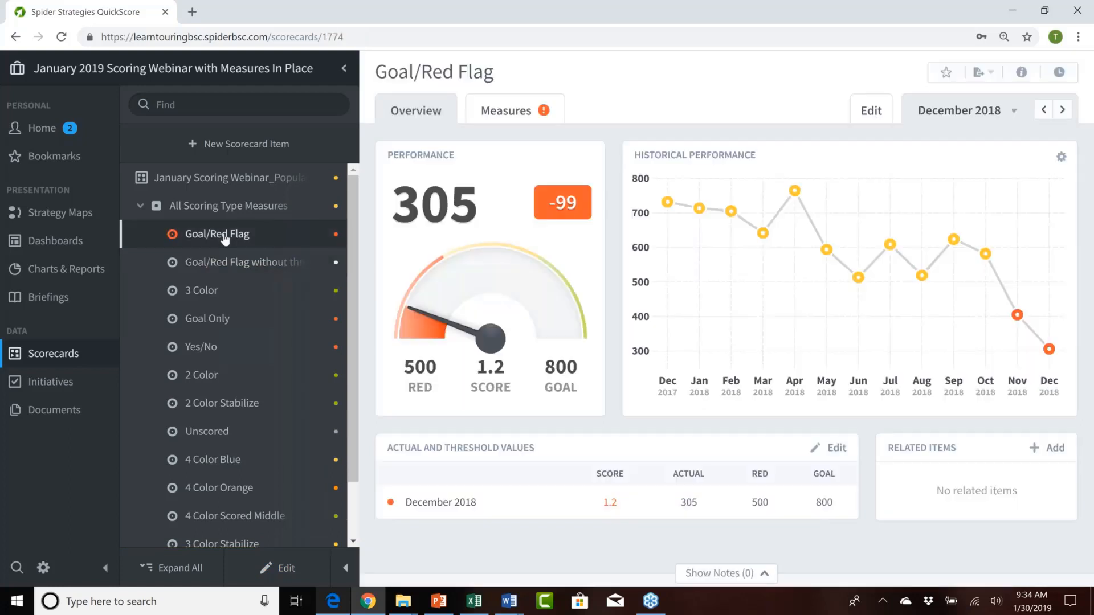
left_click(835, 450)
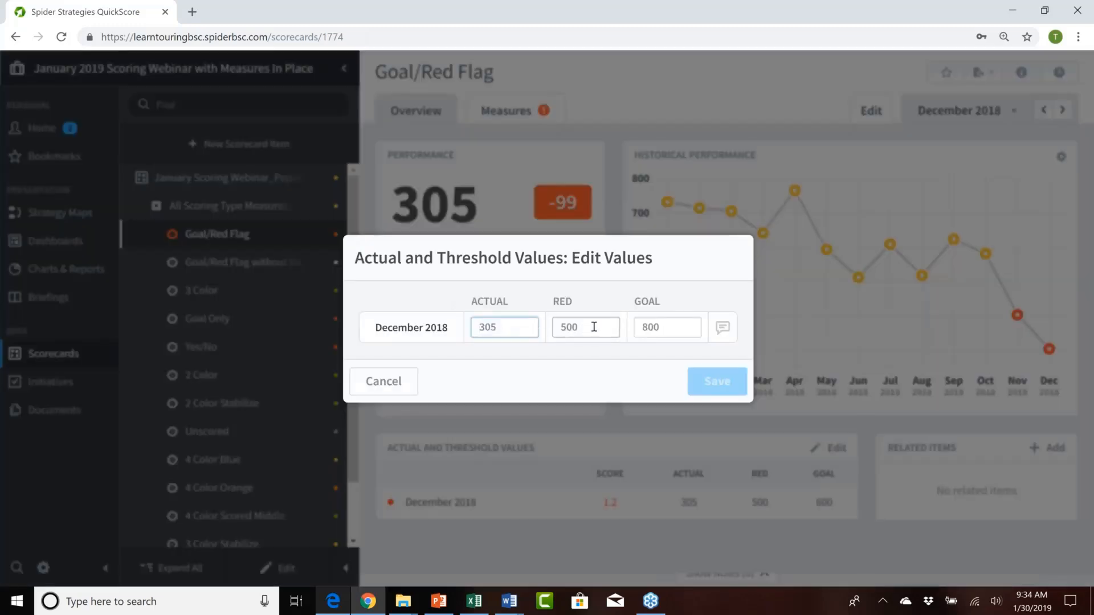
double_click(579, 326)
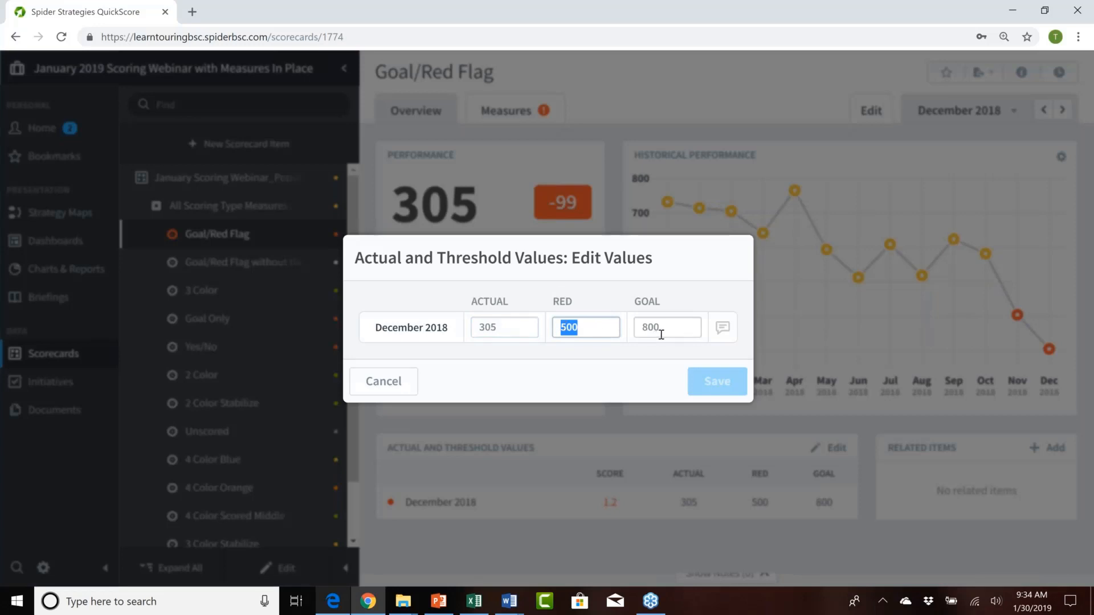
left_click_drag(661, 328, 561, 326)
left_click_drag(666, 327, 639, 327)
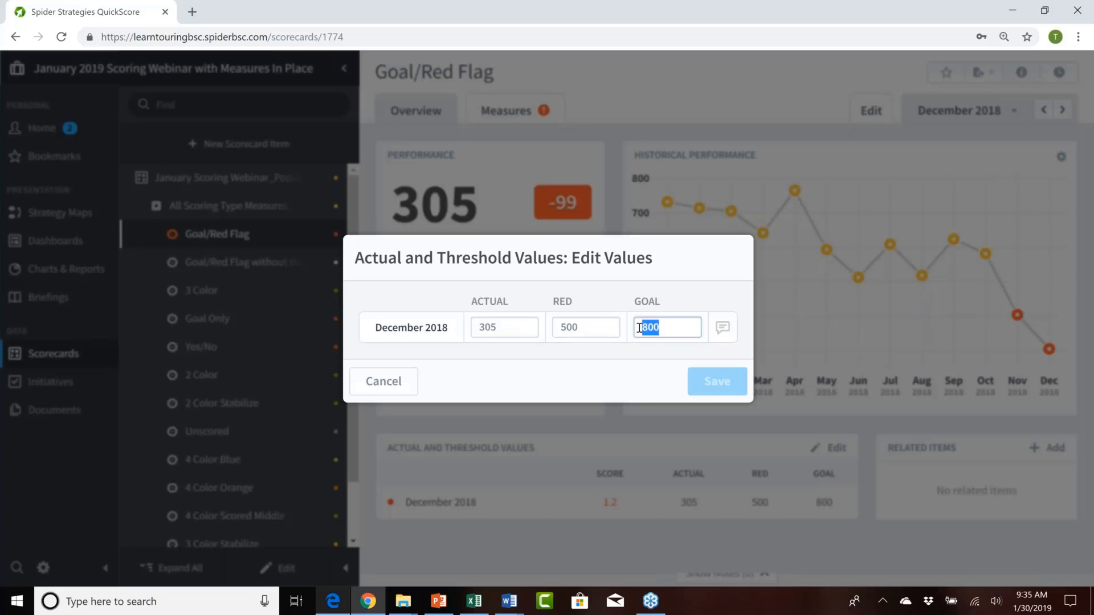
left_click(397, 386)
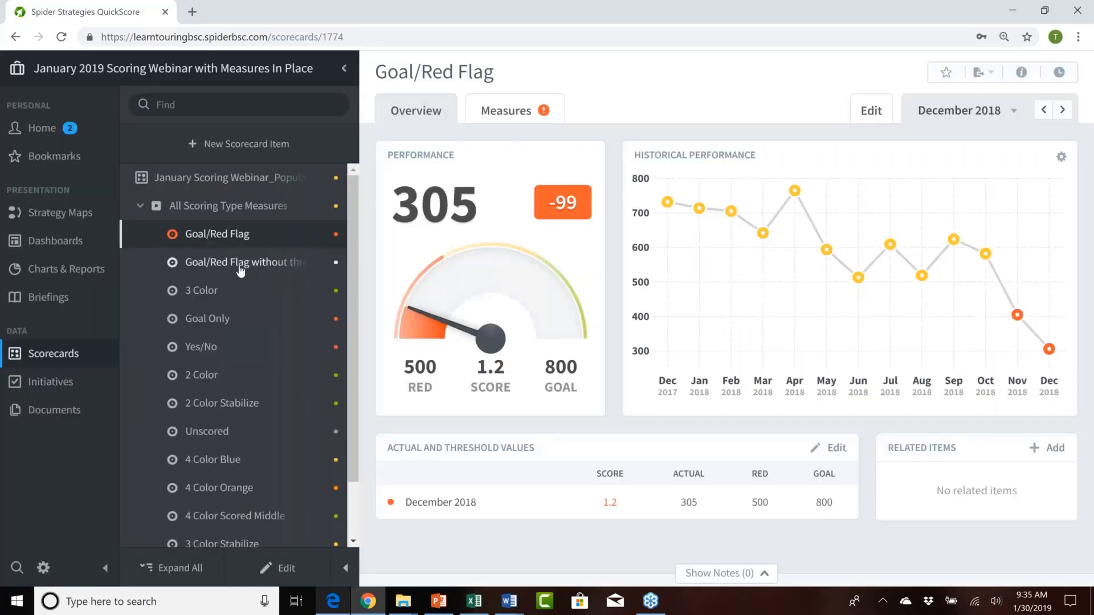
Step: Inspect the December 2018 value entry fields of the Goal/Red Flag without thresholds measure, and cancel without entering anything
left_click(240, 265)
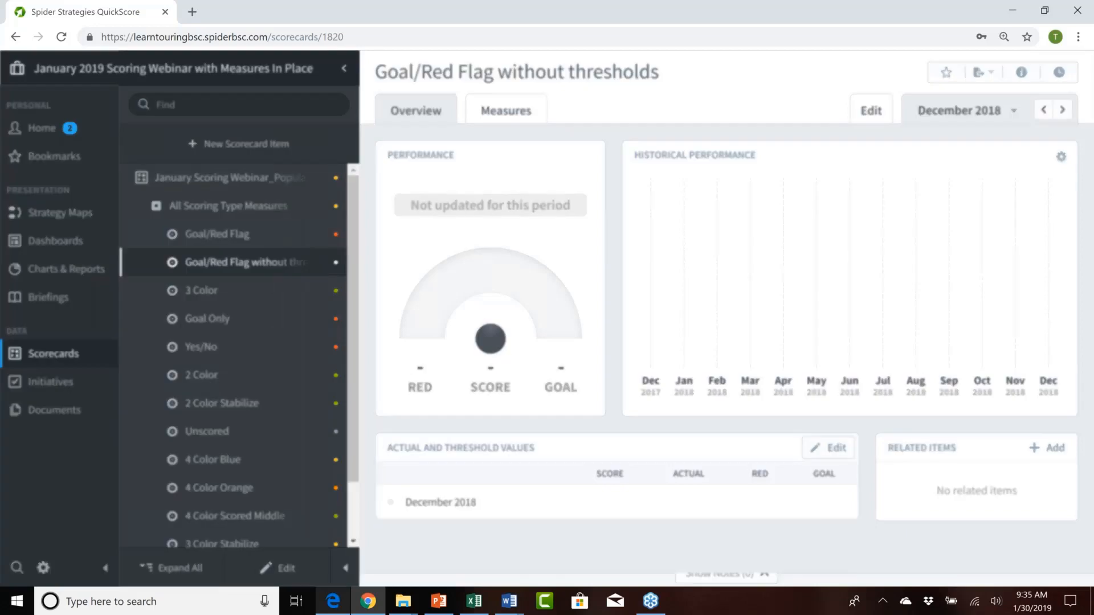
left_click(836, 448)
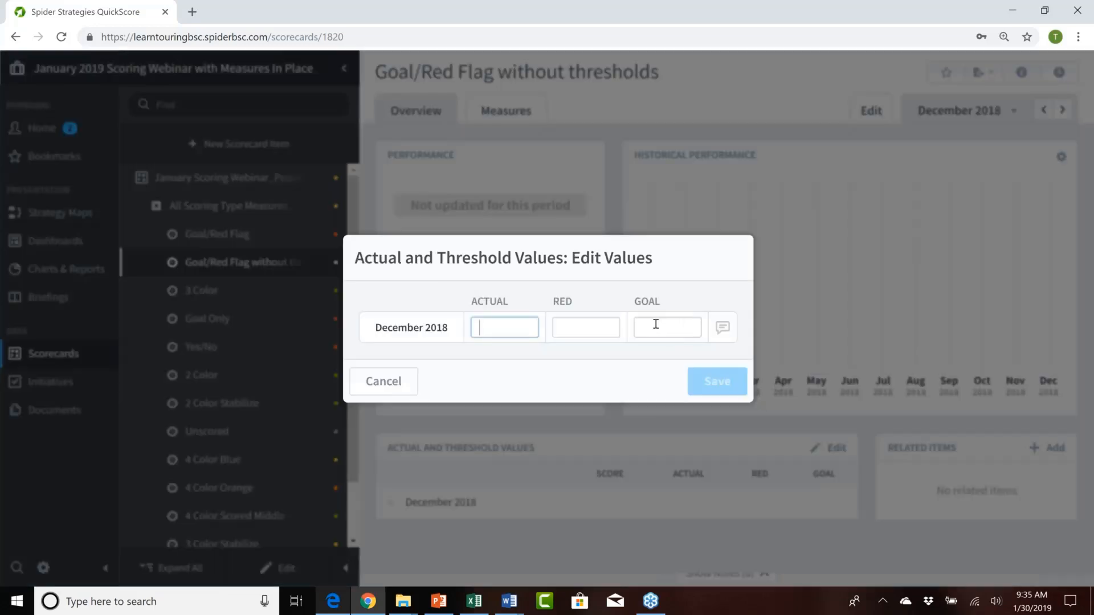
left_click(573, 326)
left_click(501, 328)
left_click(578, 330)
key("Tab")
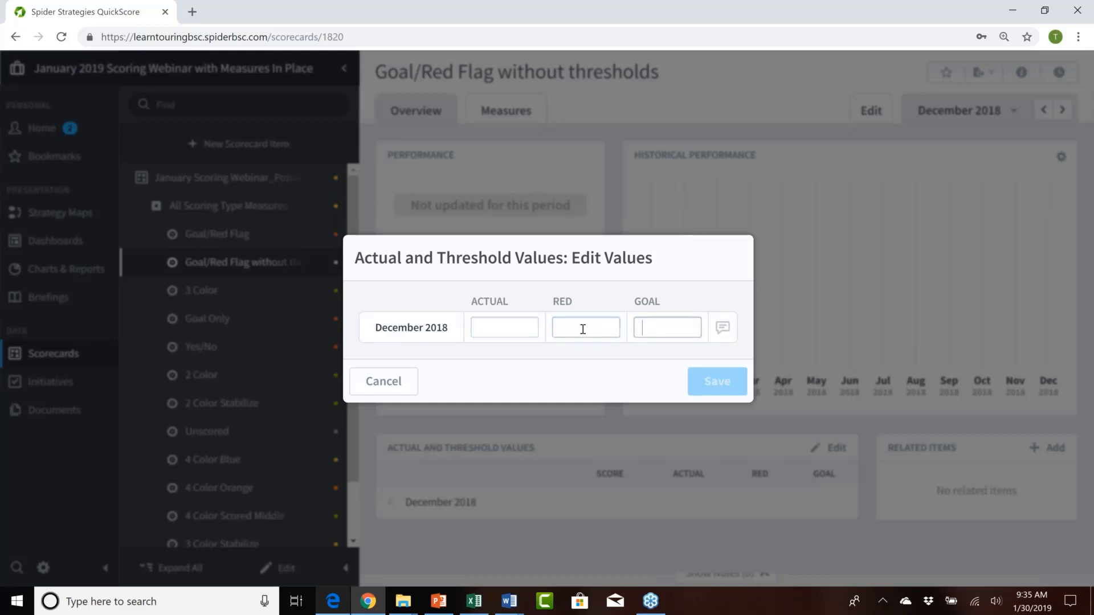
left_click(490, 327)
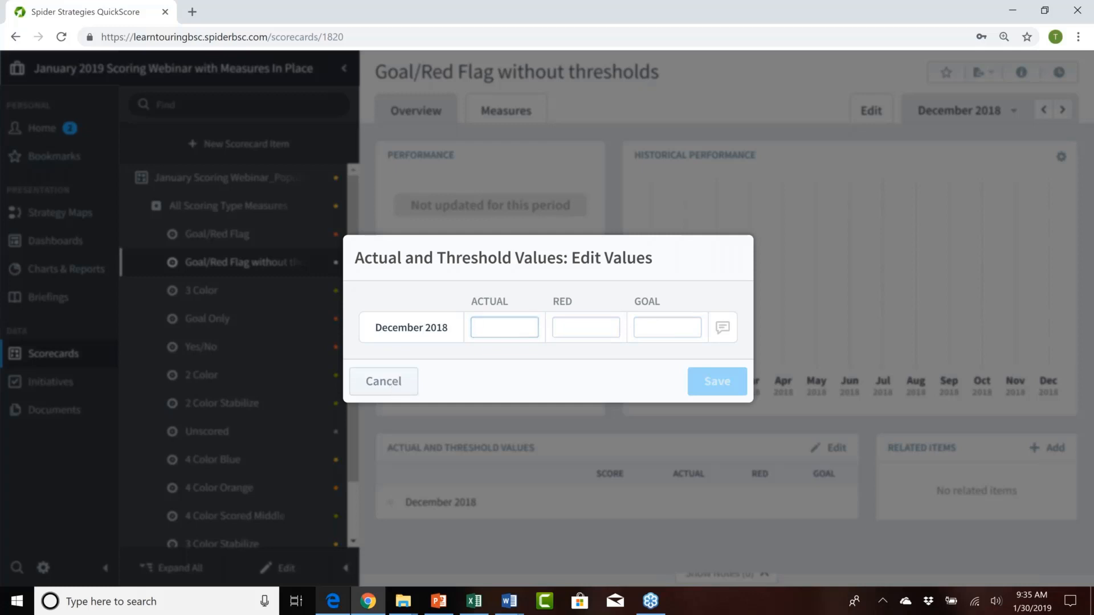
left_click(383, 381)
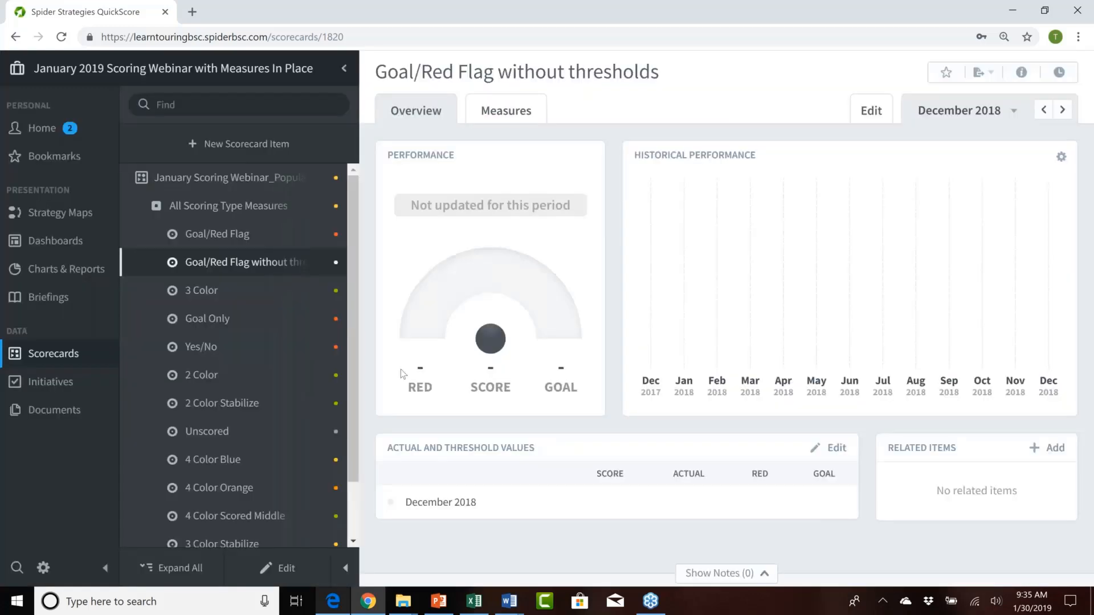
Step: Edit the Goal/Red Flag measure and set the Goal series' default value to 800
left_click(222, 234)
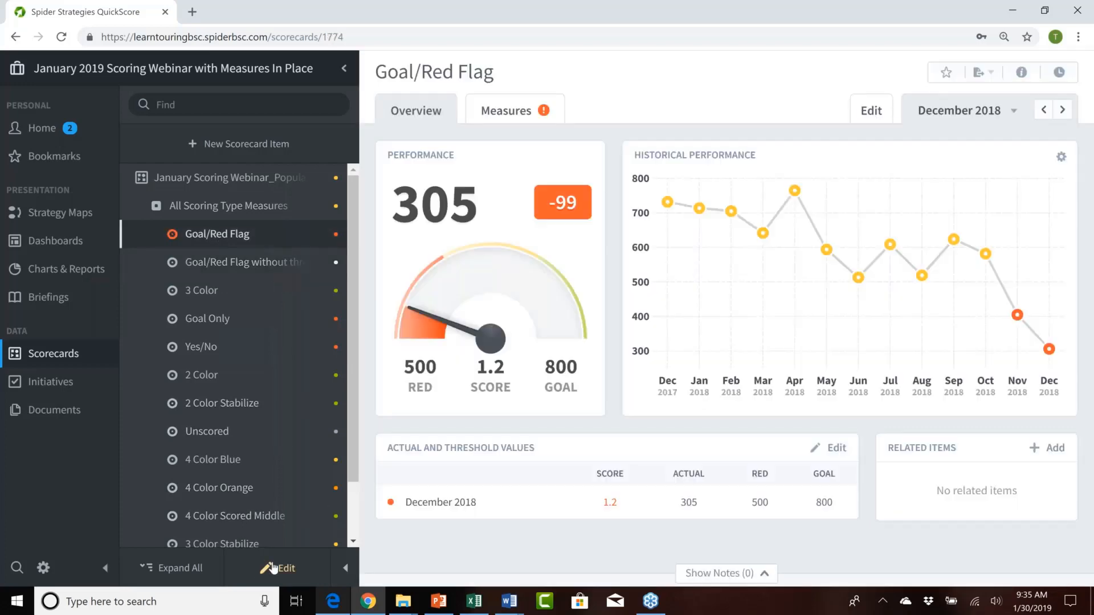
left_click(284, 569)
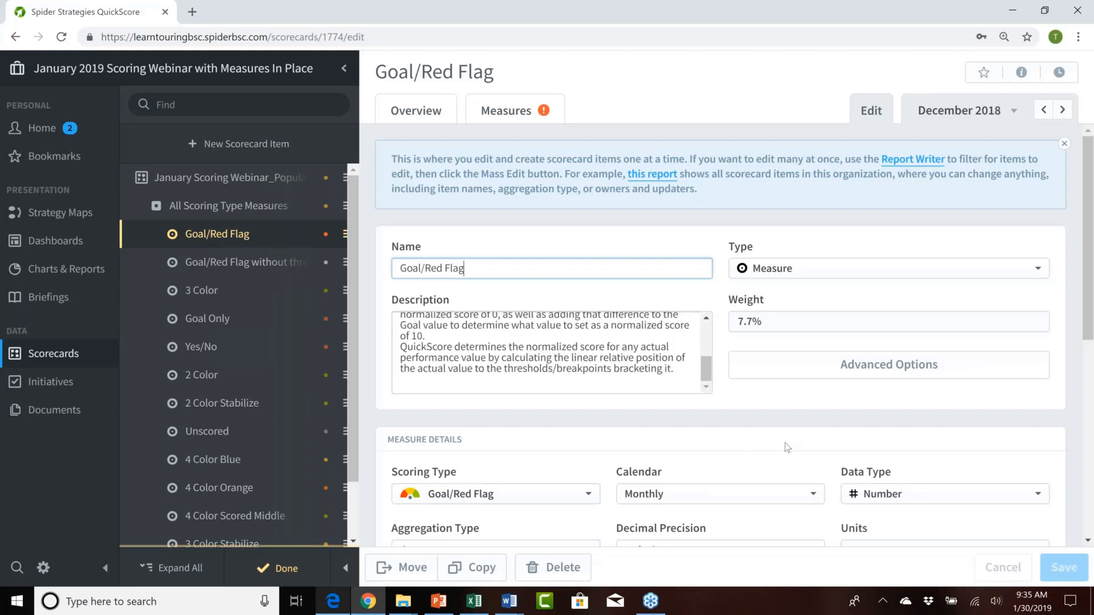
scroll(786, 447, "down", 3)
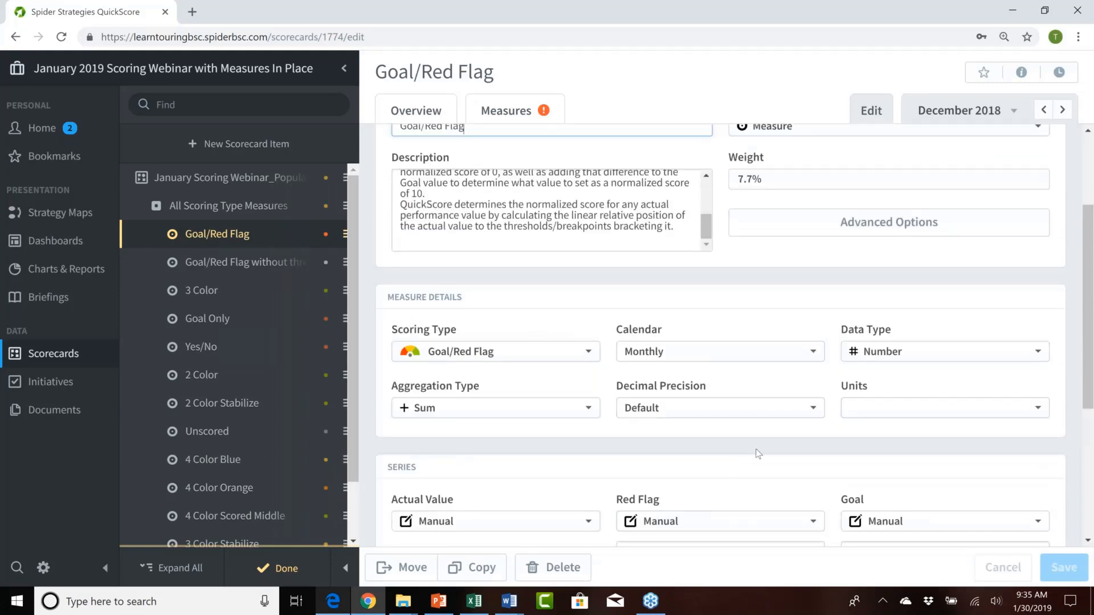
scroll(758, 453, "down", 3)
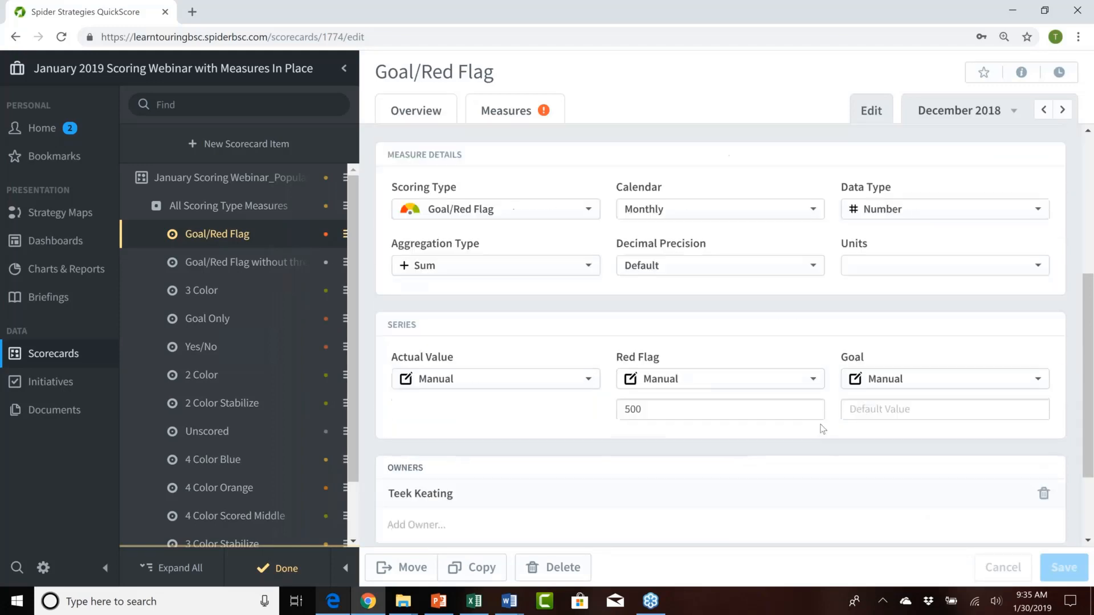
left_click(870, 406)
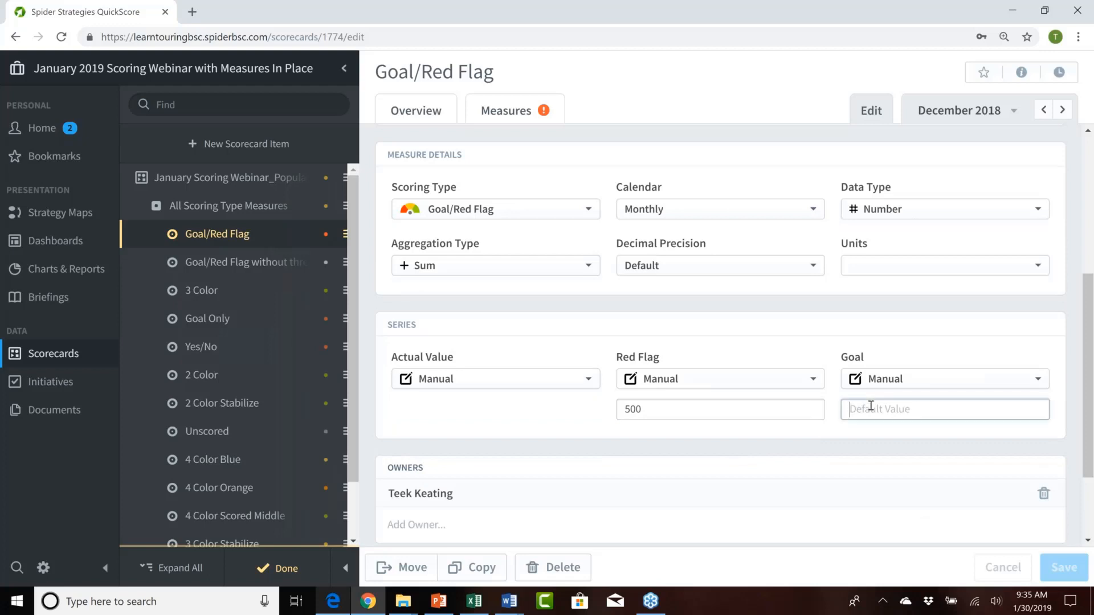
type("800")
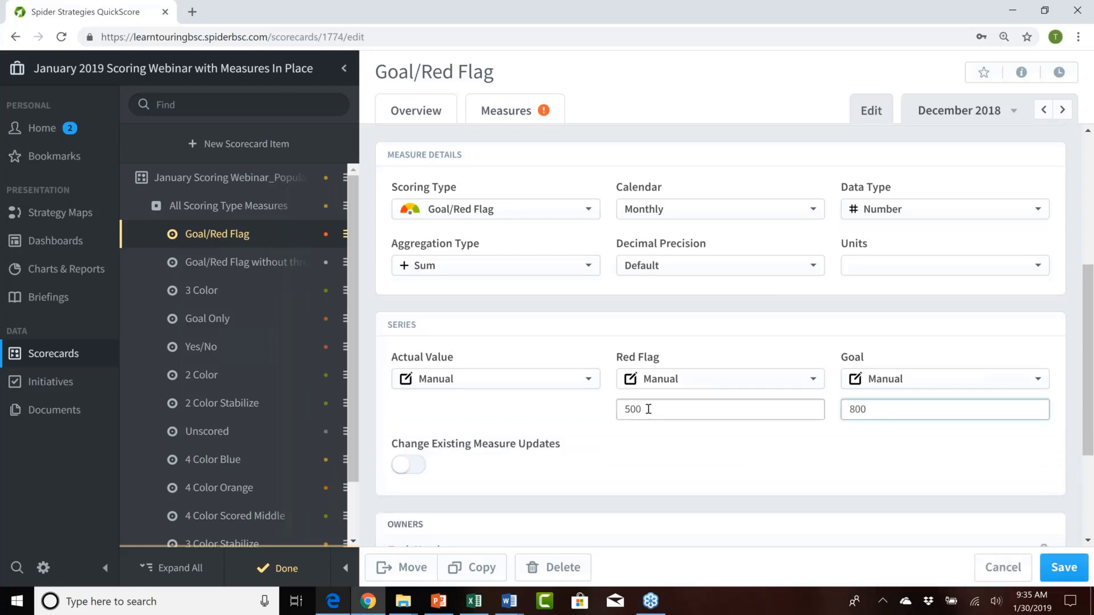
Step: Clear the Red Flag series' default value and change its source to Calculated
left_click_drag(648, 409, 614, 415)
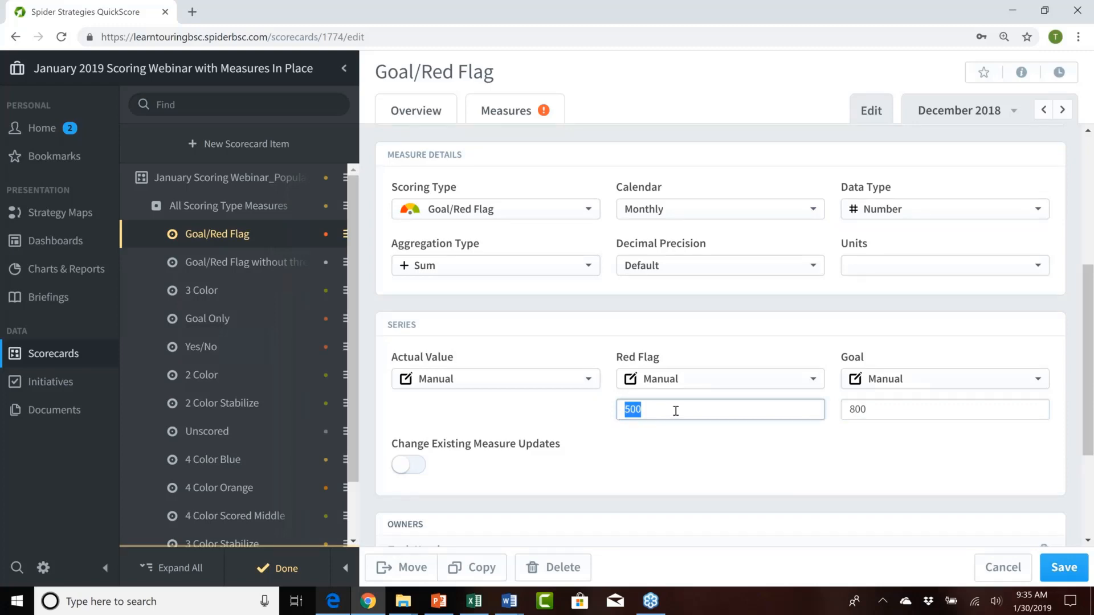
key("BackSpace")
left_click(689, 380)
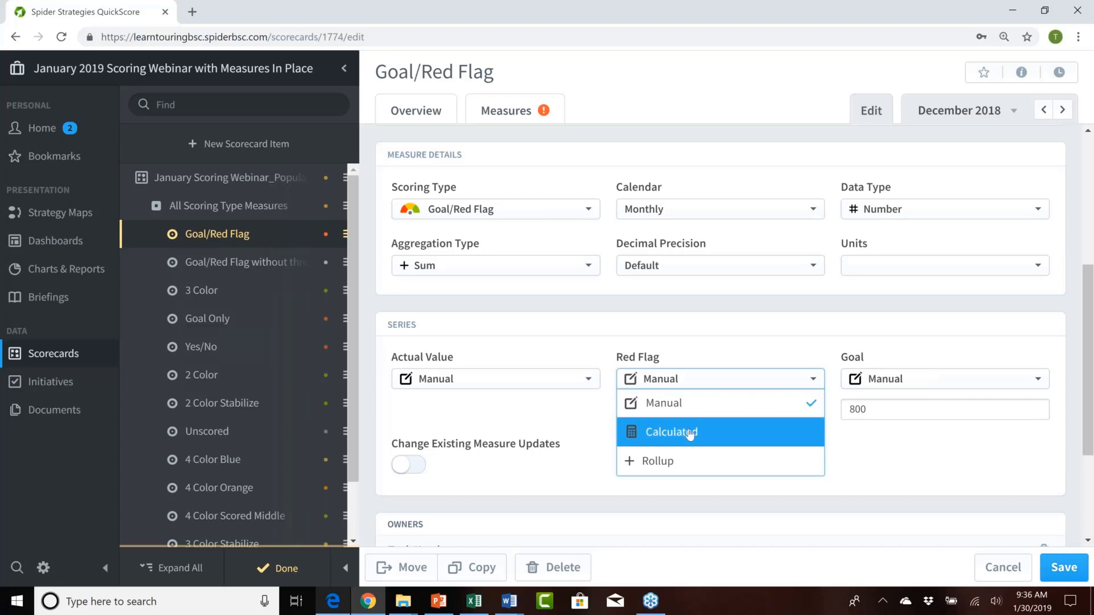
left_click(688, 434)
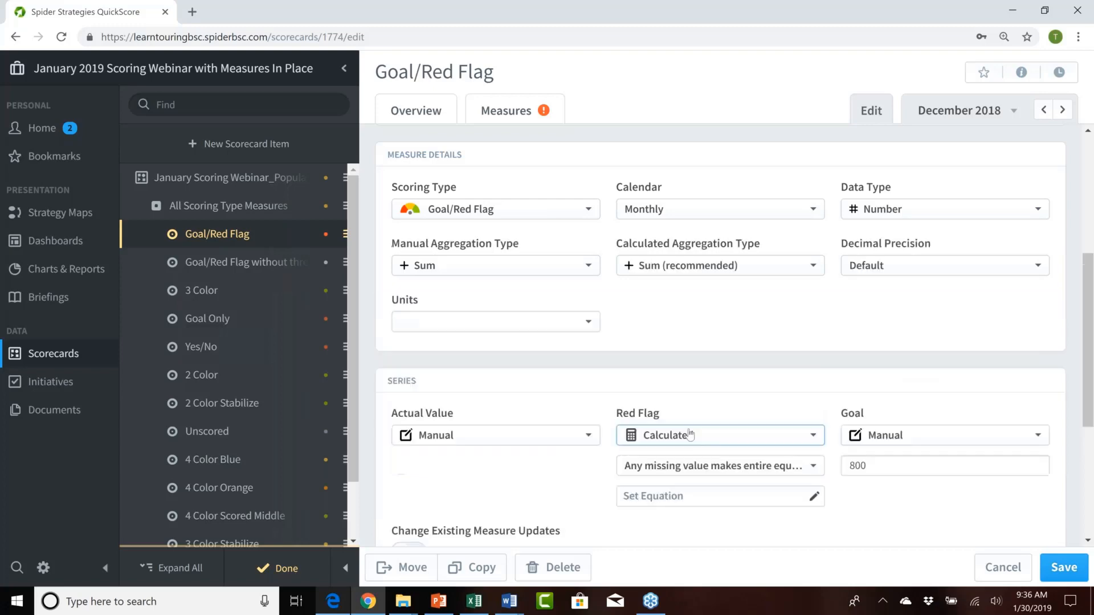
Step: Set the Red Flag equation to T(Goal)*75, using This Measure's Goal series for the current period
left_click(747, 505)
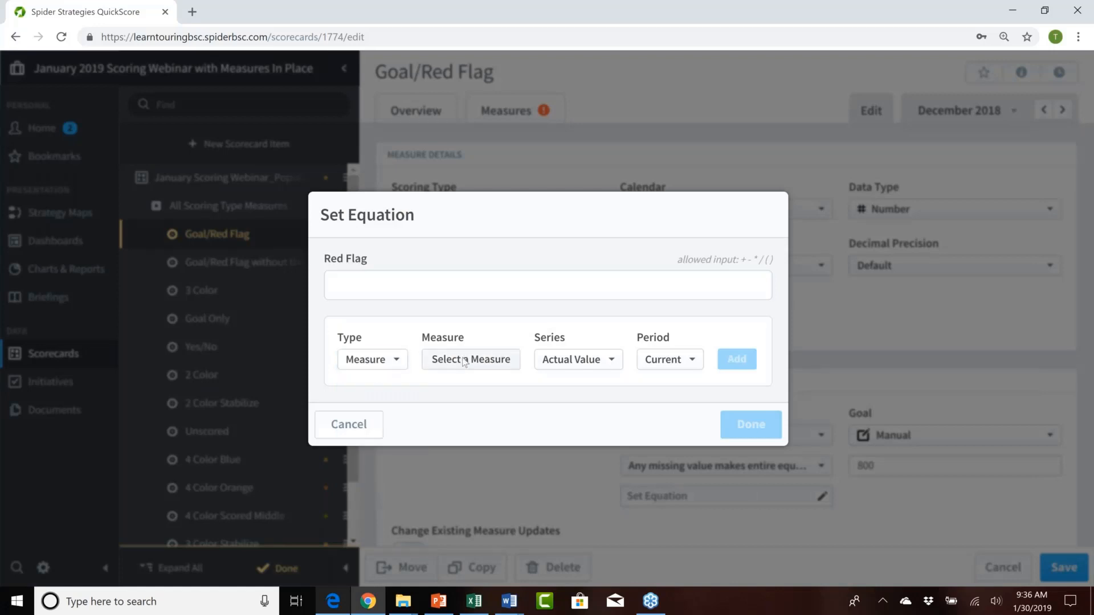
left_click(464, 361)
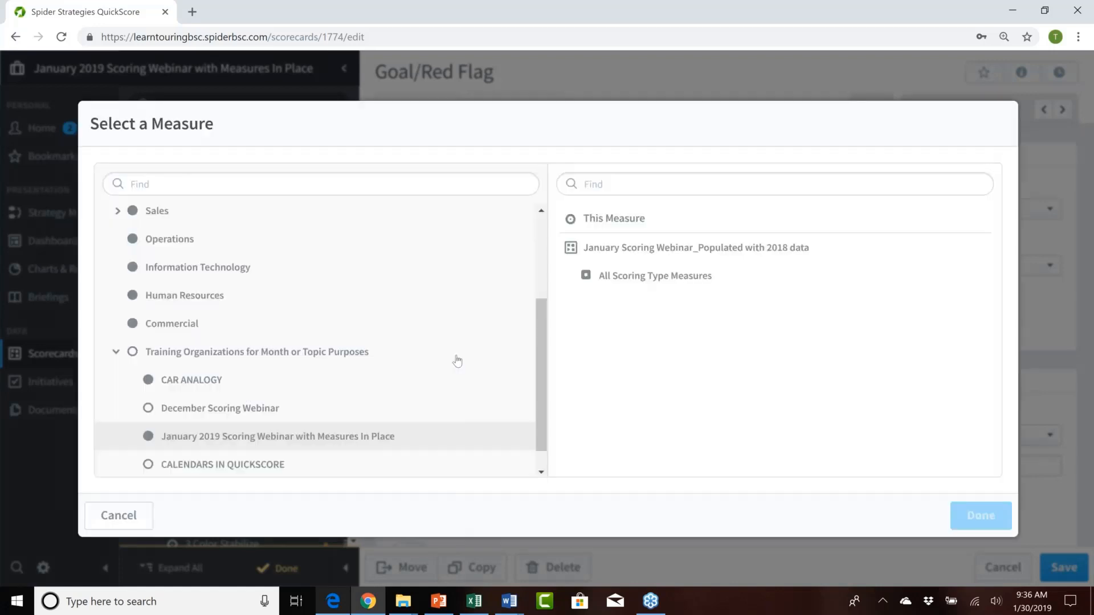
left_click(597, 219)
left_click(994, 525)
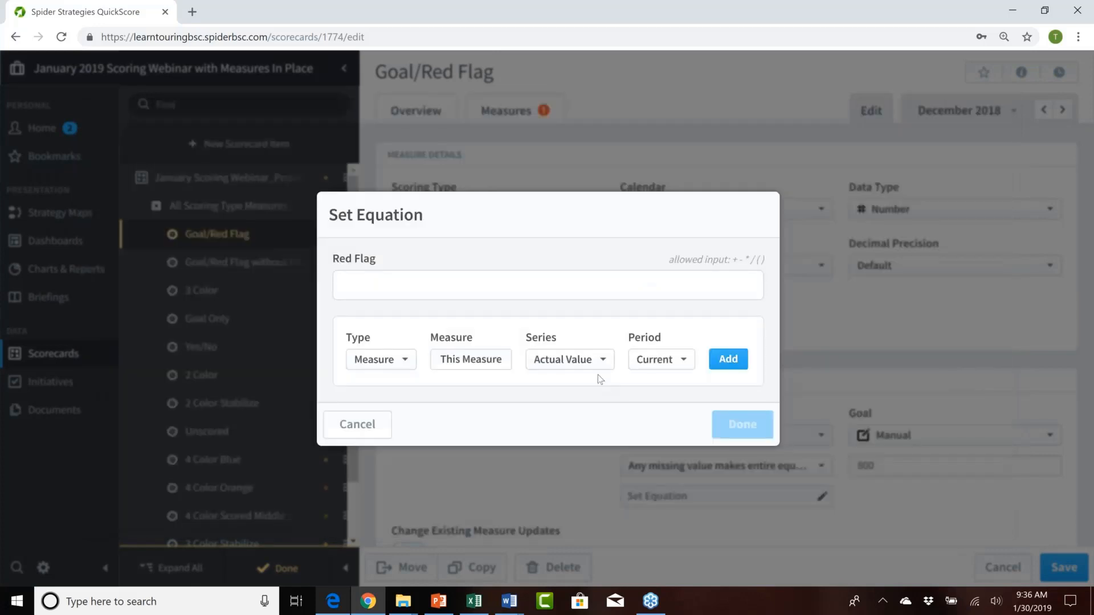
left_click(592, 364)
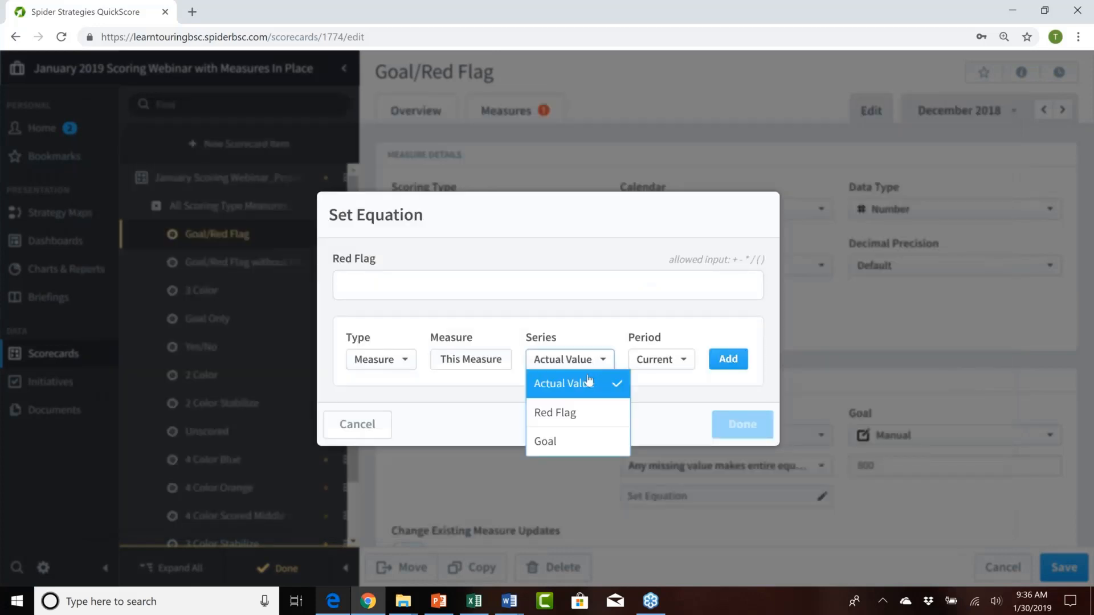
left_click(558, 445)
left_click(710, 359)
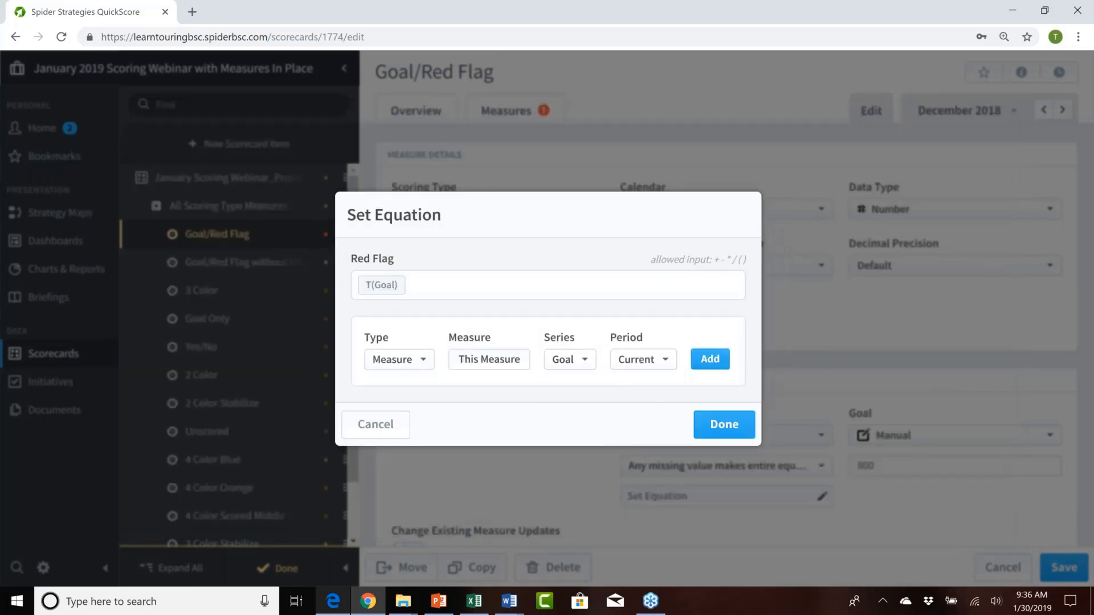
left_click(428, 283)
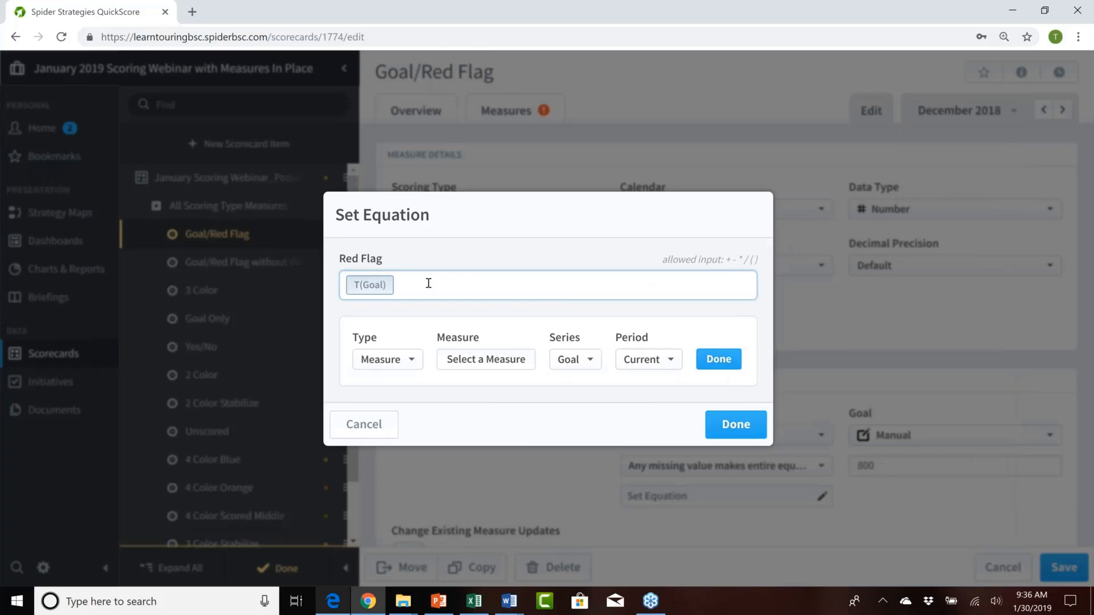
type("*75")
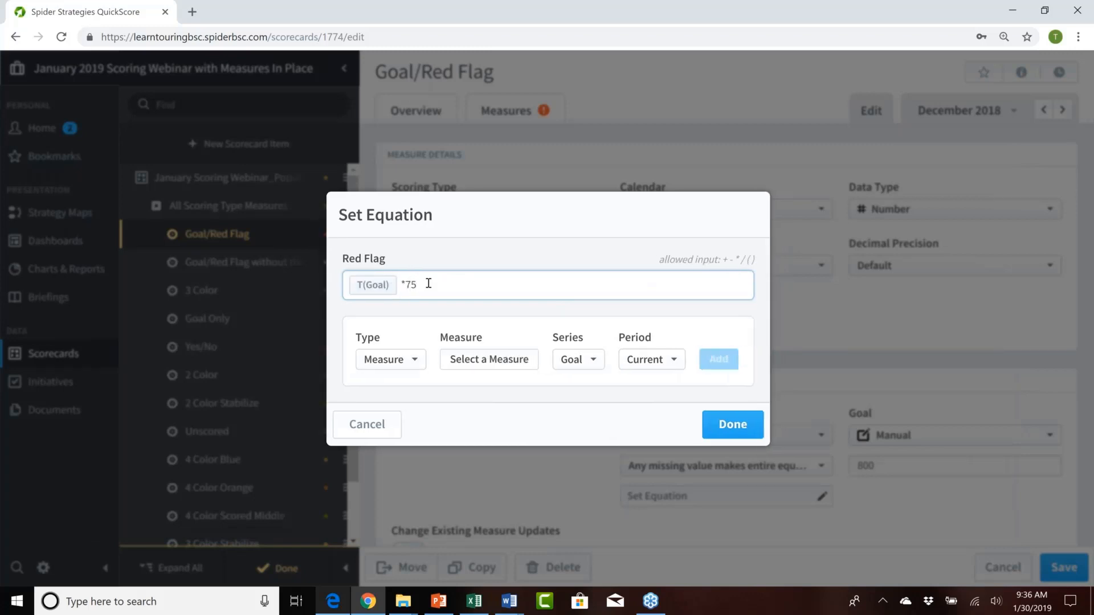
left_click(732, 424)
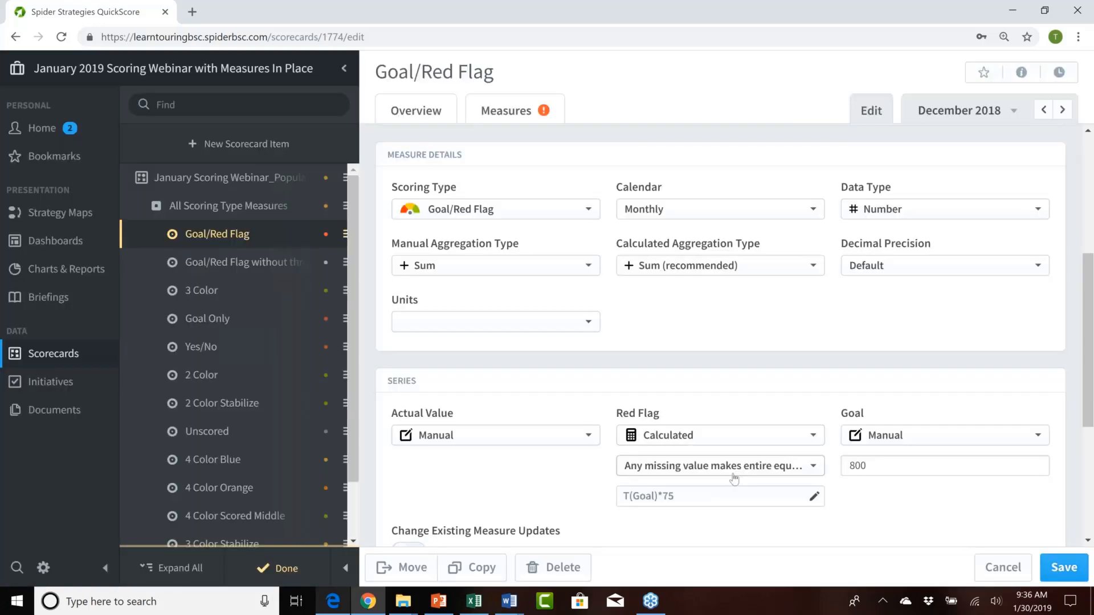
Step: Switch the Red Flag series' source back to Manual
left_click(749, 440)
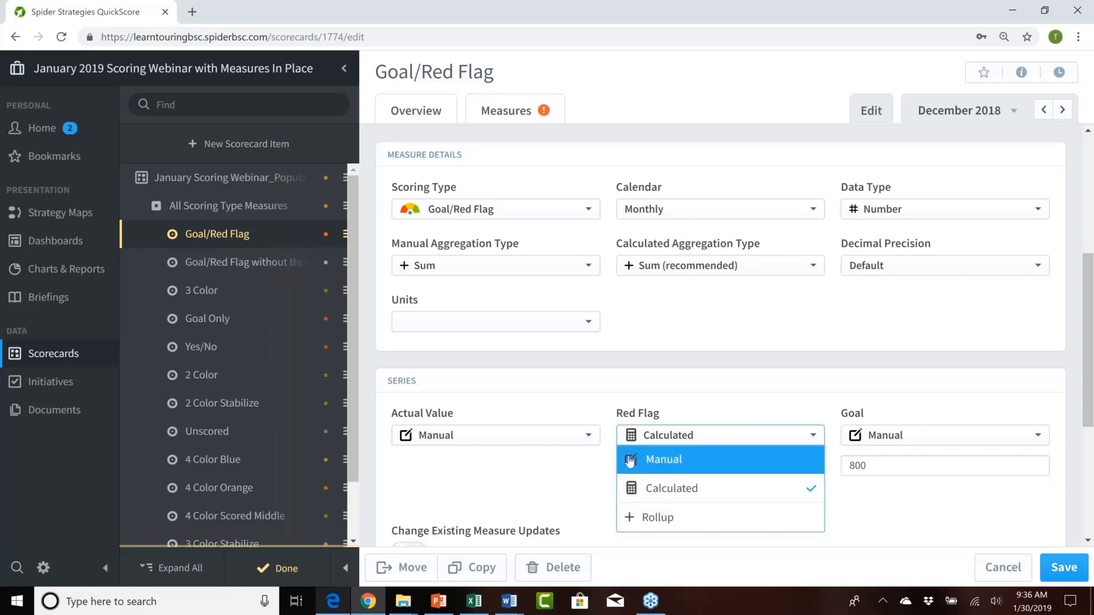
left_click(658, 460)
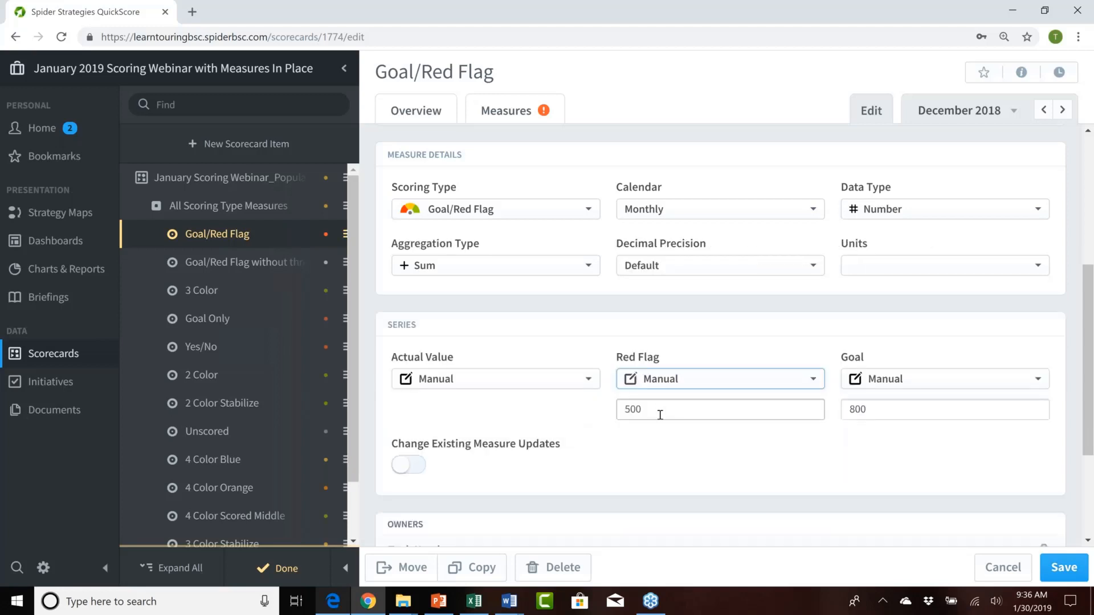
Step: Review the Goal/Red Flag measure's updater and its Red Flag and Goal default values without changing them
scroll(659, 413, "down", 3)
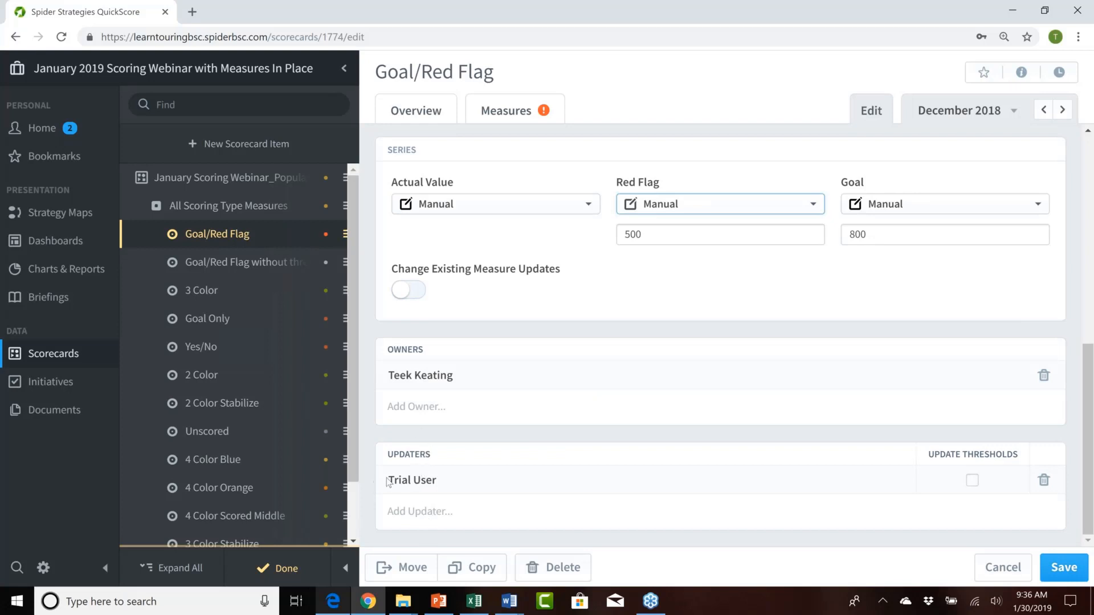
left_click_drag(390, 478, 452, 481)
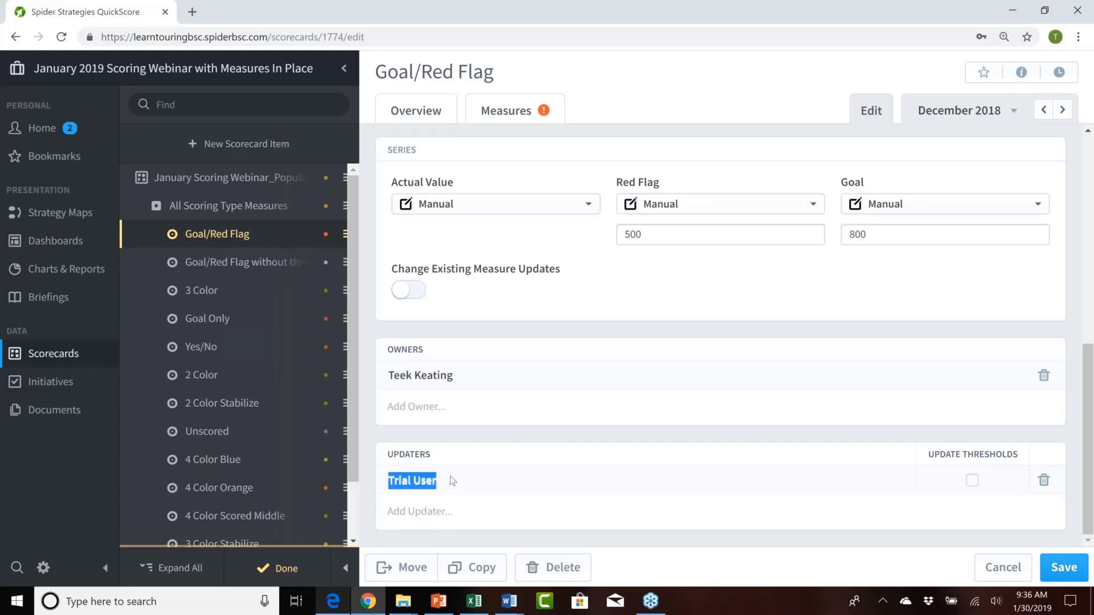
left_click(471, 483)
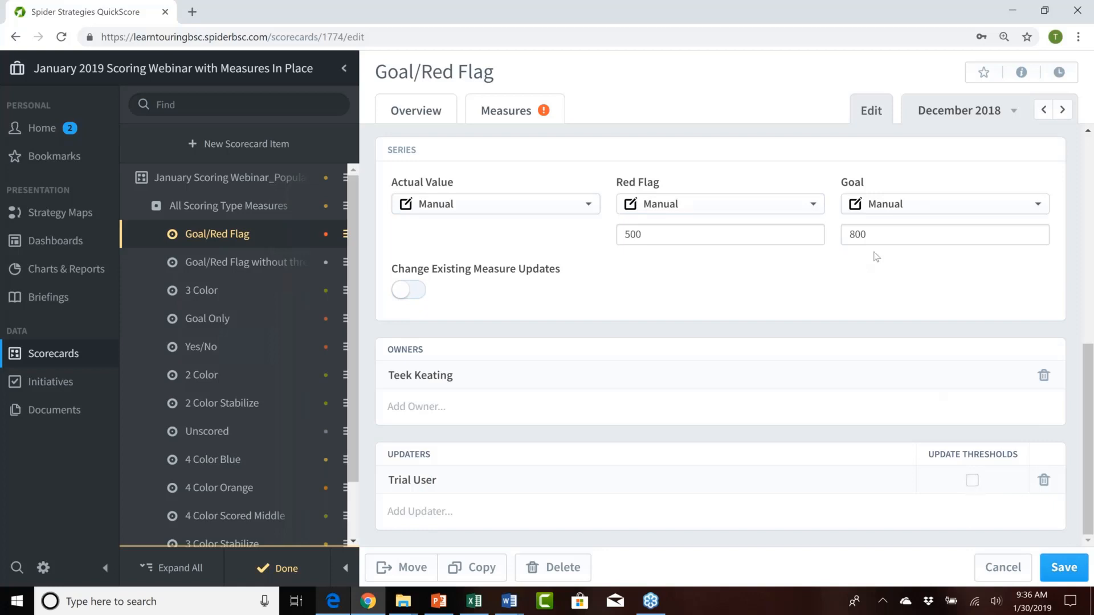
left_click(638, 231)
left_click(878, 230)
left_click(789, 230)
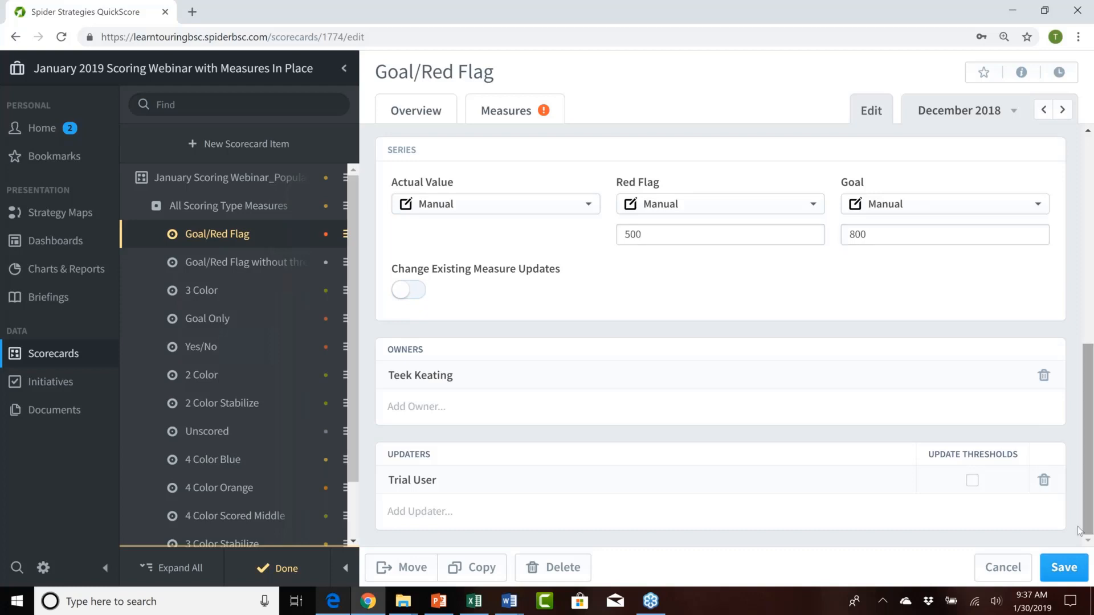
Step: Enable Update Thresholds for the measure's updater and turn it off again
left_click(972, 482)
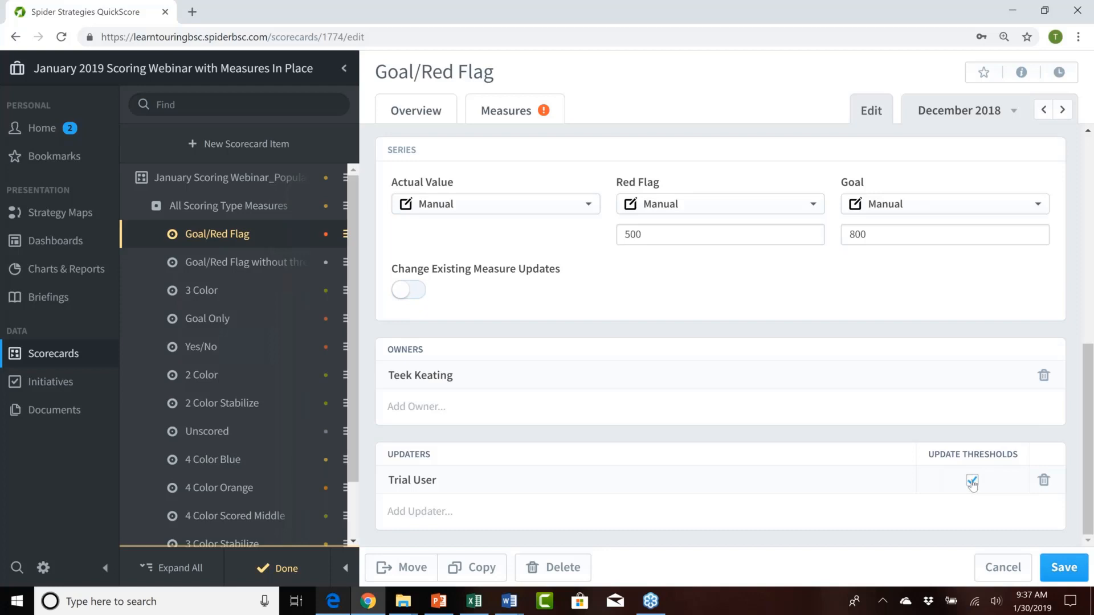
left_click(972, 484)
Step: Switch to editing the 3 Color measure, saving the changes made to the Goal/Red Flag measure
scroll(701, 385, "up", 5)
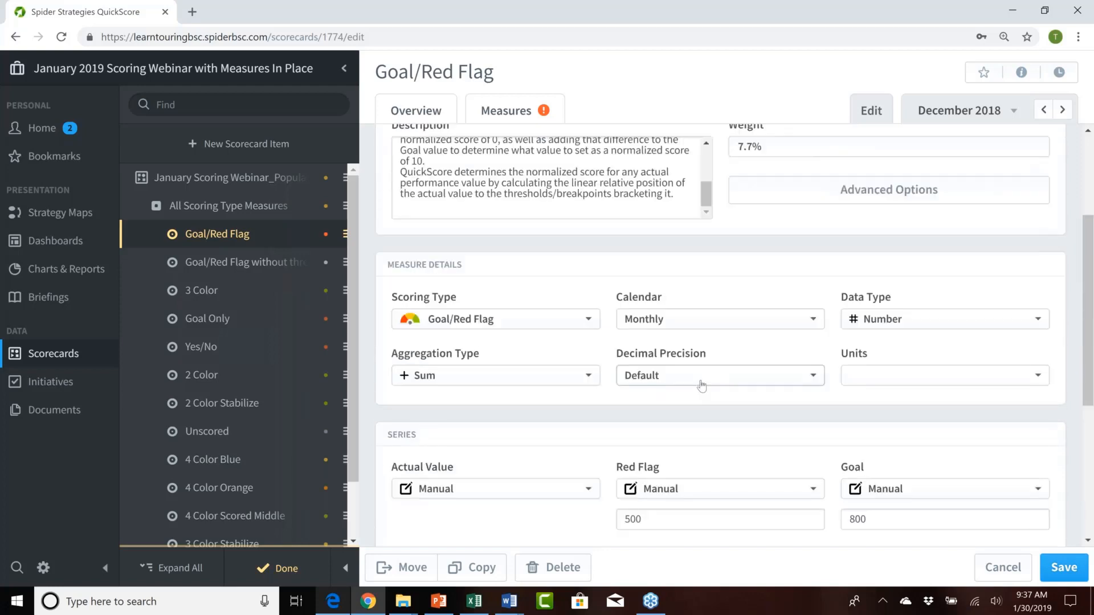
left_click(206, 291)
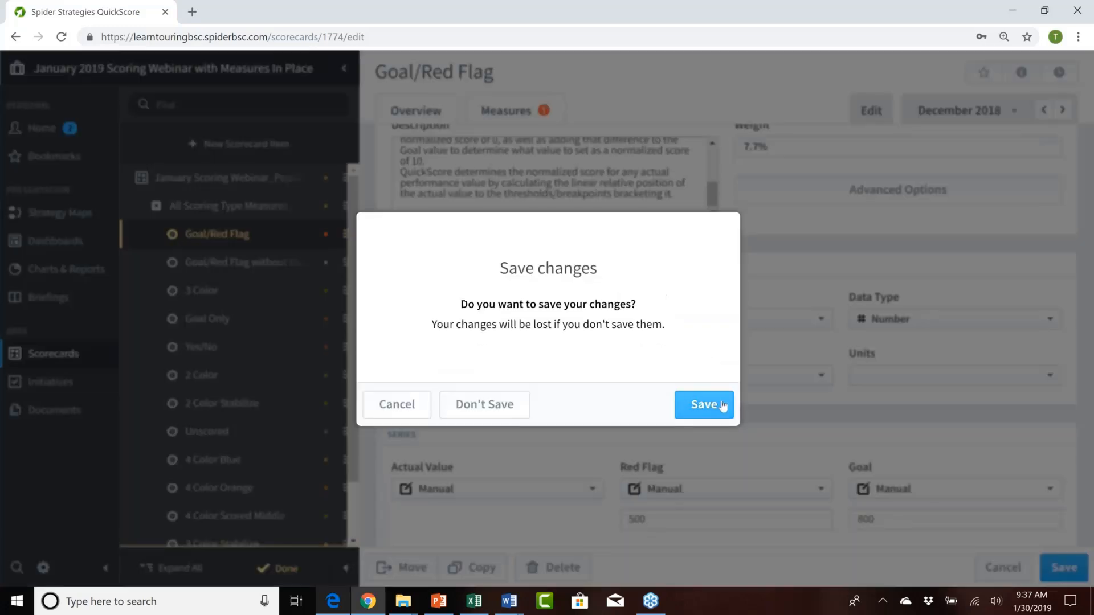
left_click(721, 406)
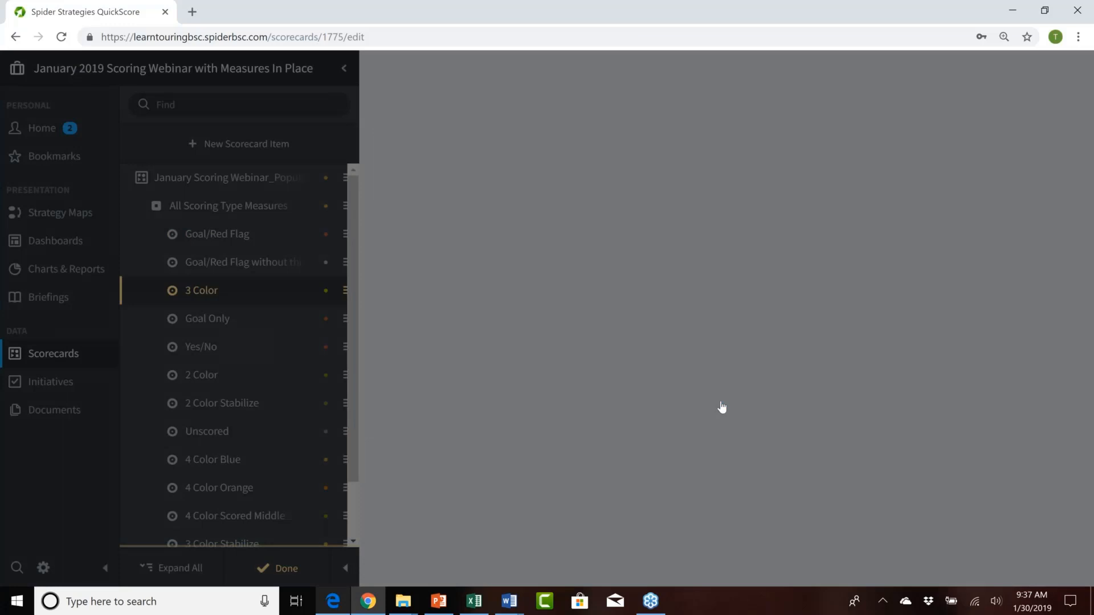
Step: Examine the 3 Color measure's scoring type and its Red Flag, Goal, Worst and Best default values, keeping 3 Color selected
scroll(491, 129, "down", 5)
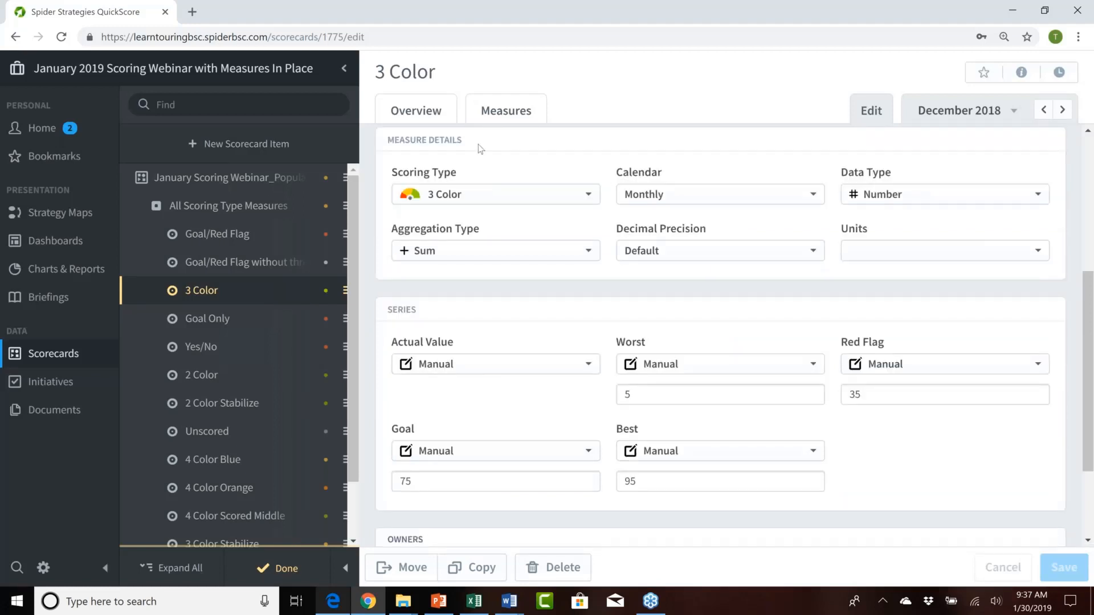
left_click(511, 203)
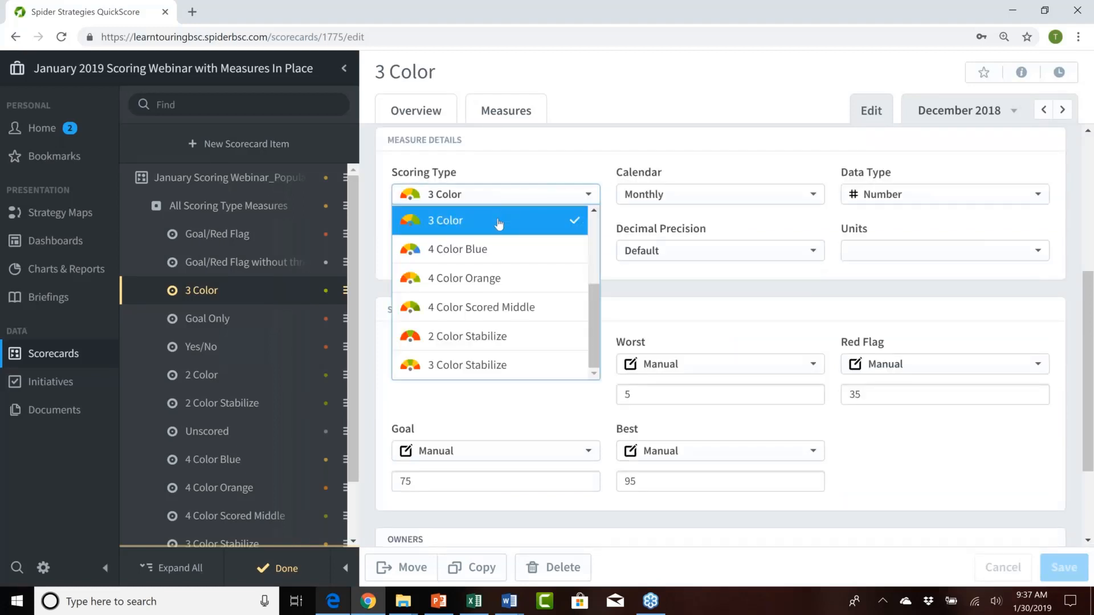
left_click(499, 224)
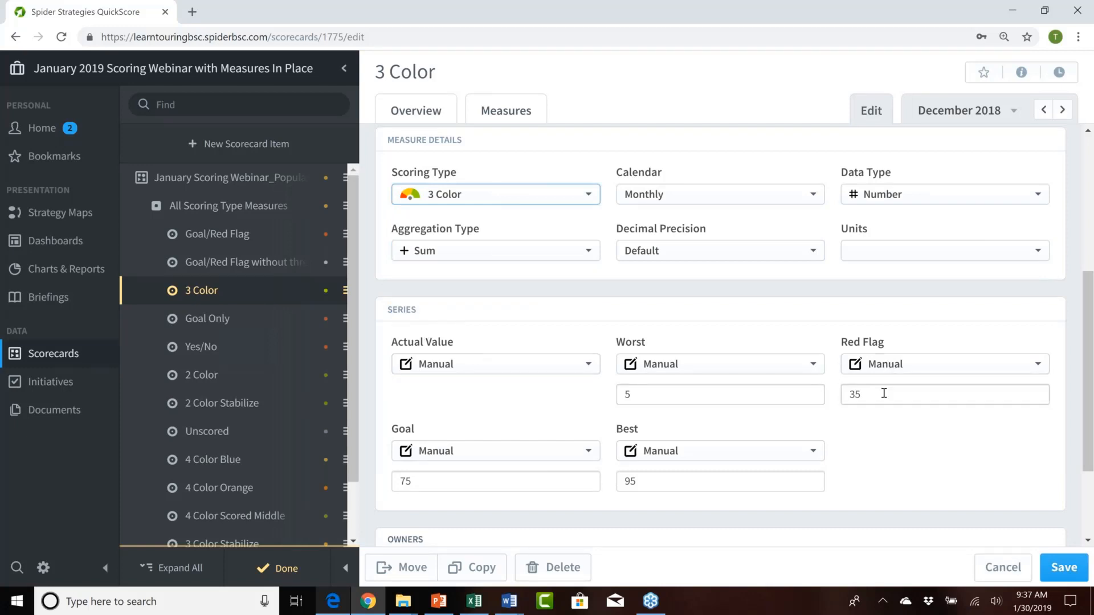
left_click_drag(871, 399, 849, 397)
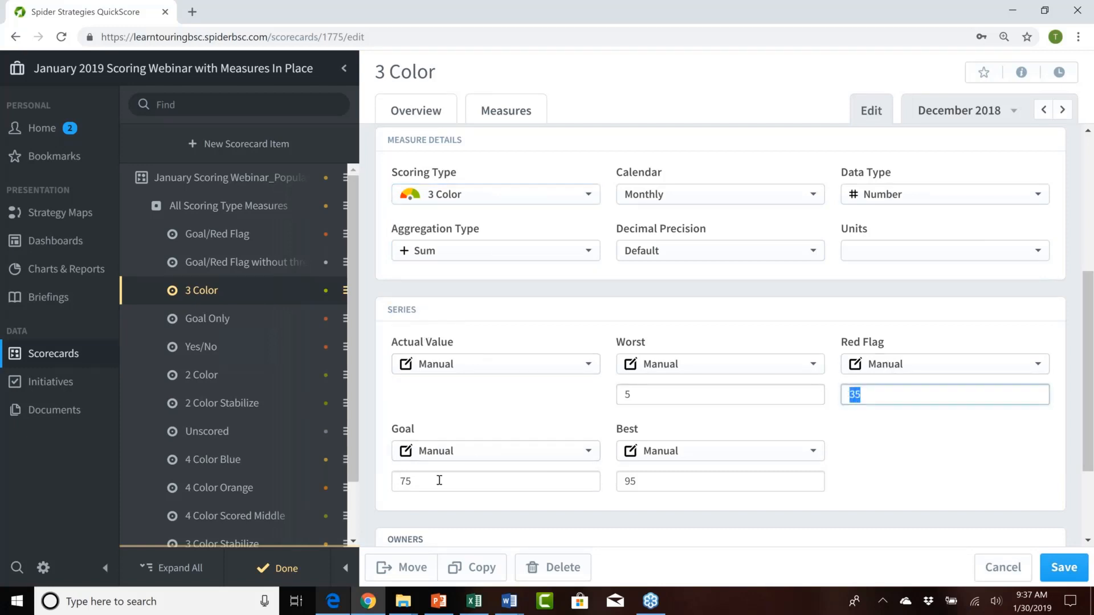
left_click(420, 482)
double_click(421, 481)
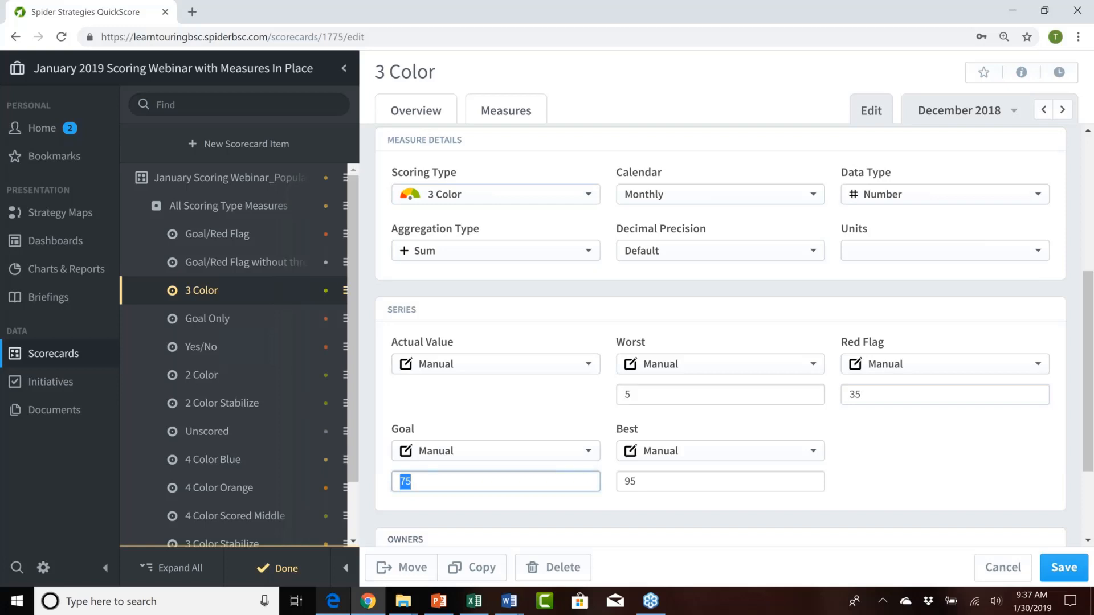
left_click_drag(642, 392, 618, 394)
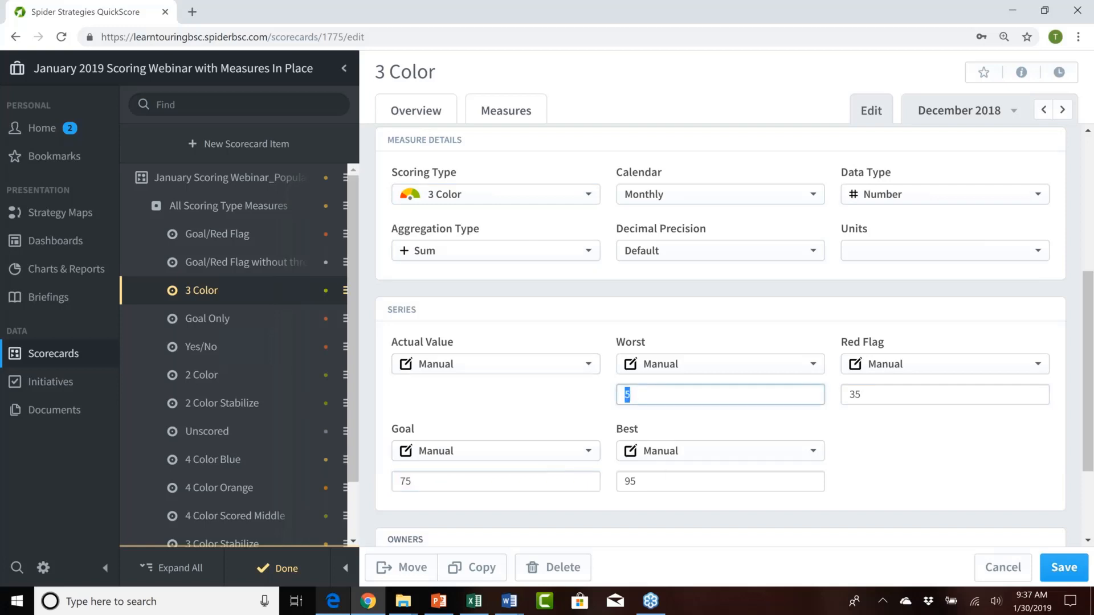
left_click_drag(650, 482, 619, 480)
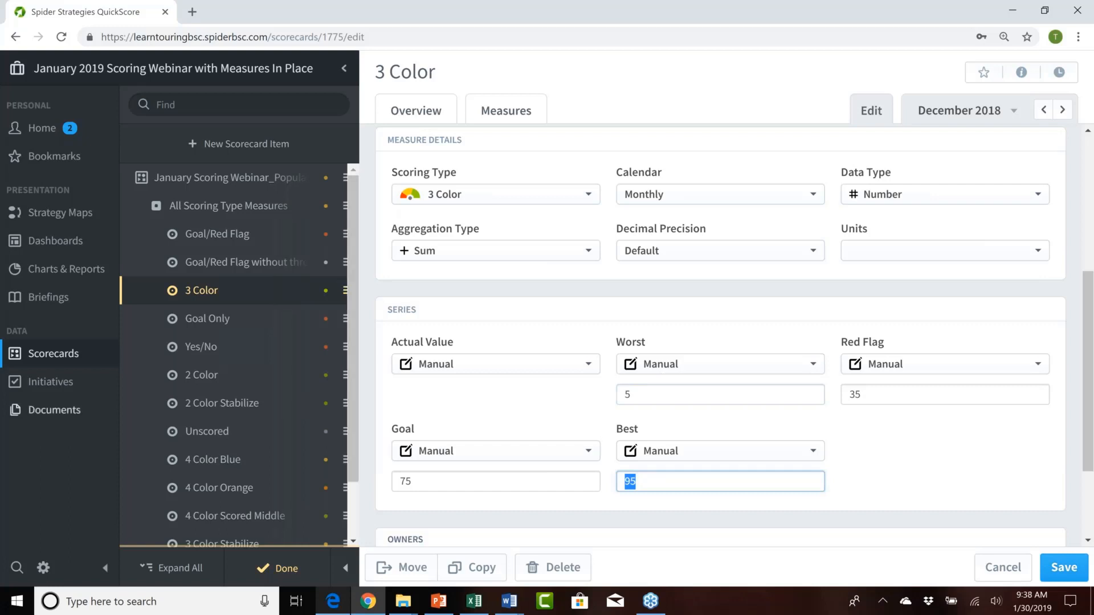
Step: Finish editing the scorecard, saving the 3 Color measure, and return to its overview
left_click(353, 511)
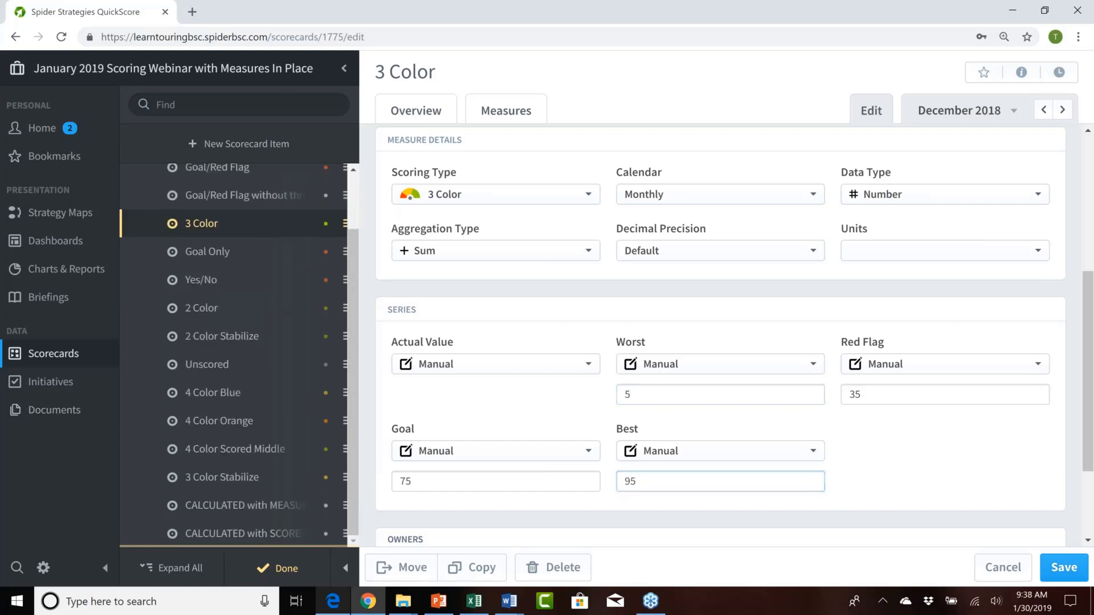
left_click(278, 568)
left_click(695, 401)
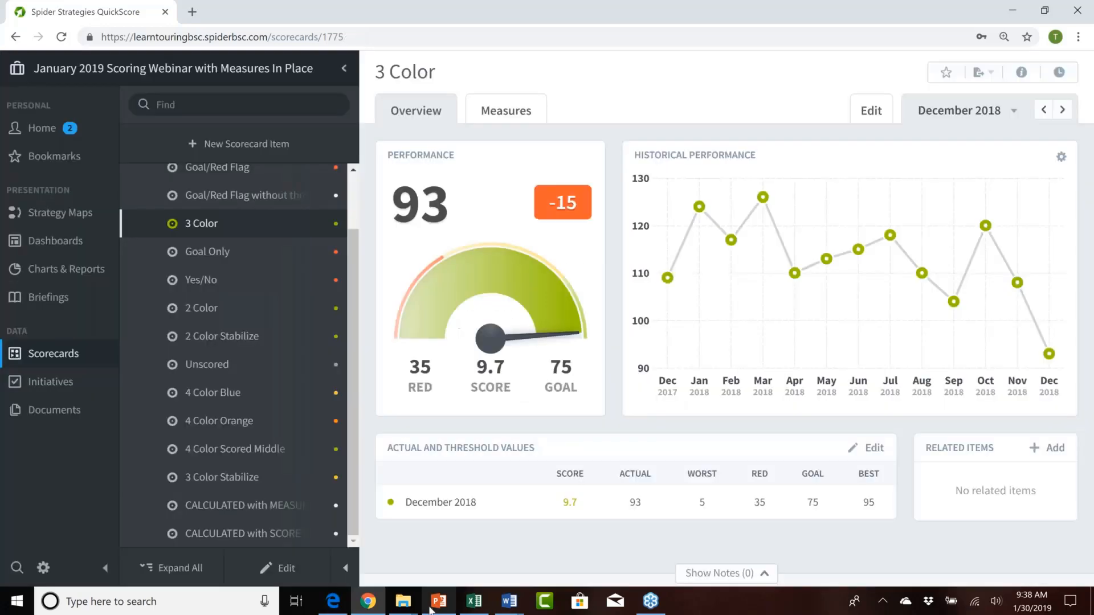
Step: Switch to the PowerPoint deck, start the slide show at the Goal Only scoring slide and advance to the Yes/No scoring slide
left_click(437, 601)
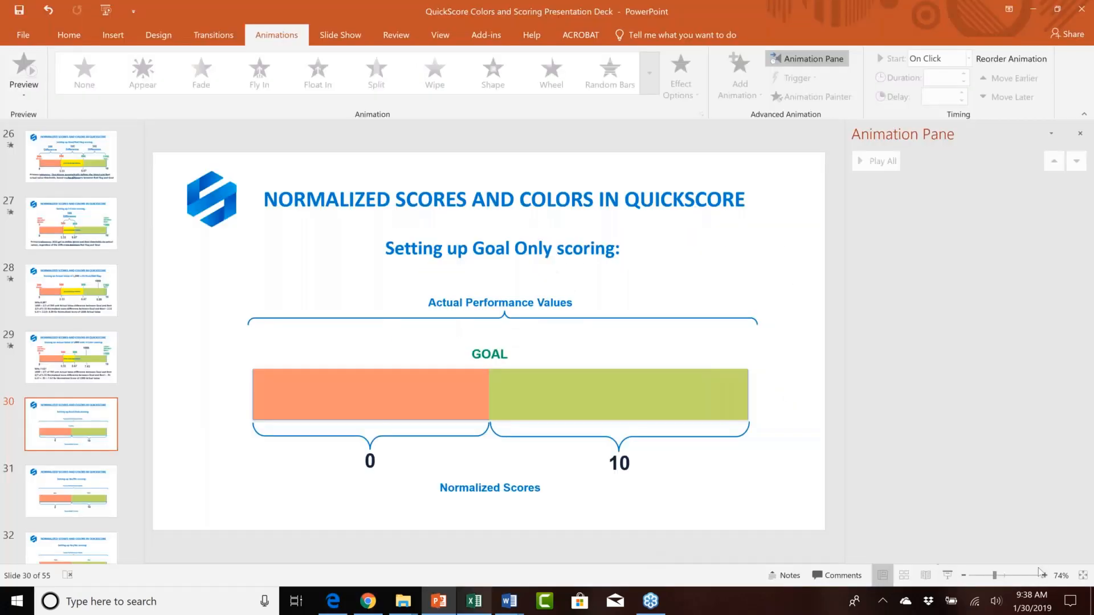
left_click(945, 575)
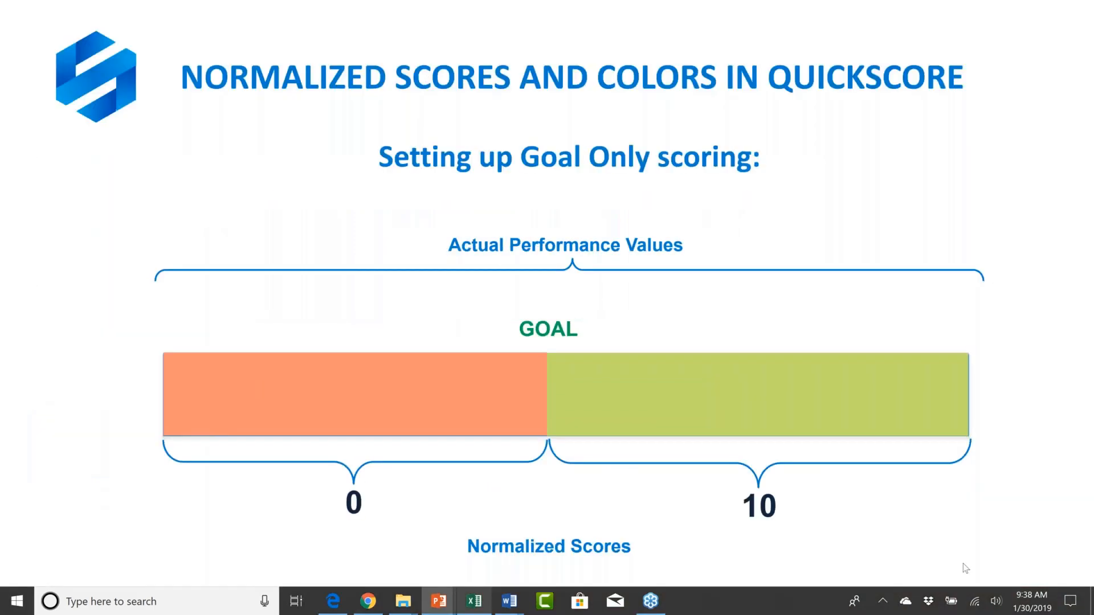
left_click(962, 562)
key("Right")
key("Right")
key("Right")
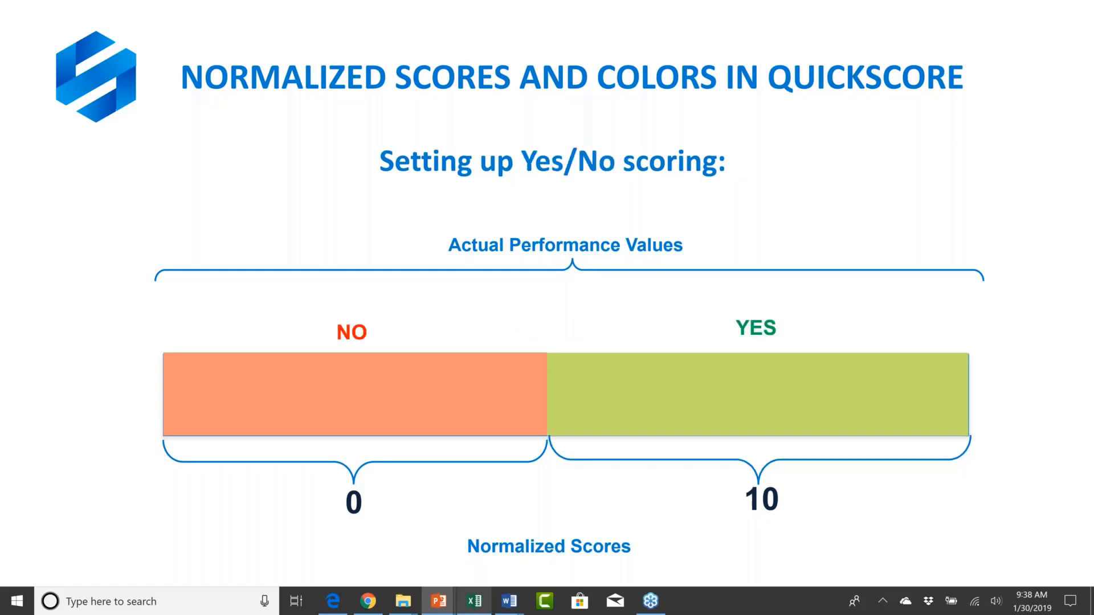
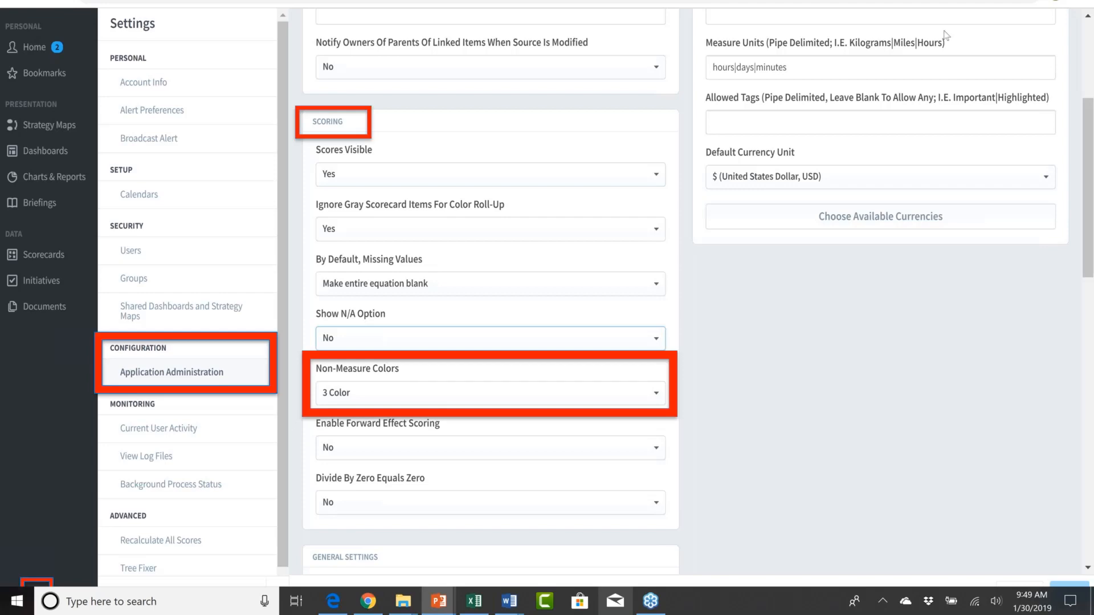
Step: End the slide show, switch to QuickScore in Chrome and select the Customer Support organization
key("Escape")
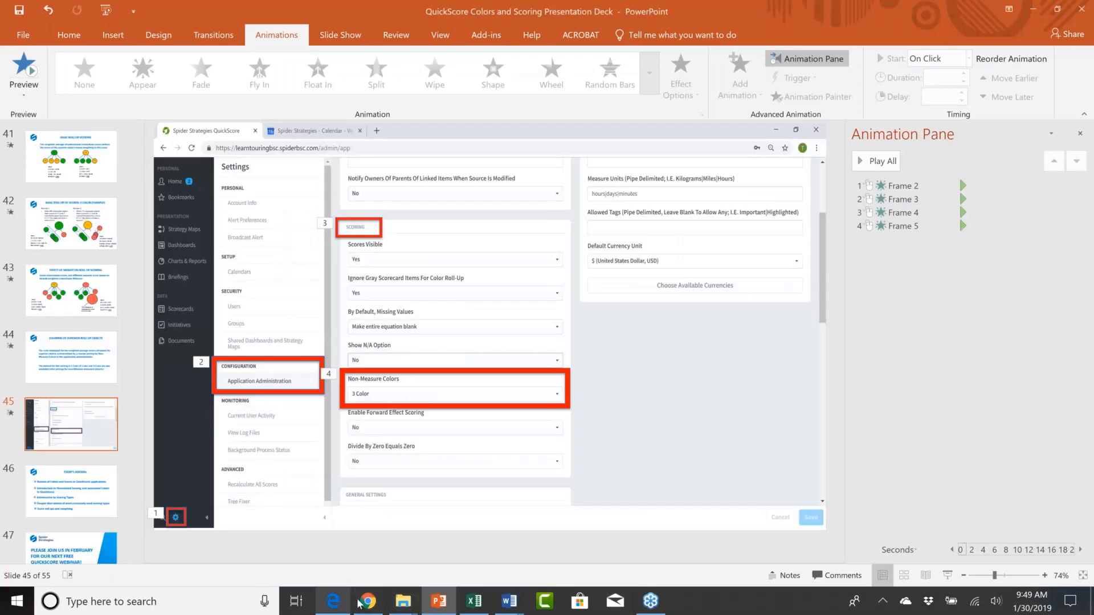
left_click(369, 603)
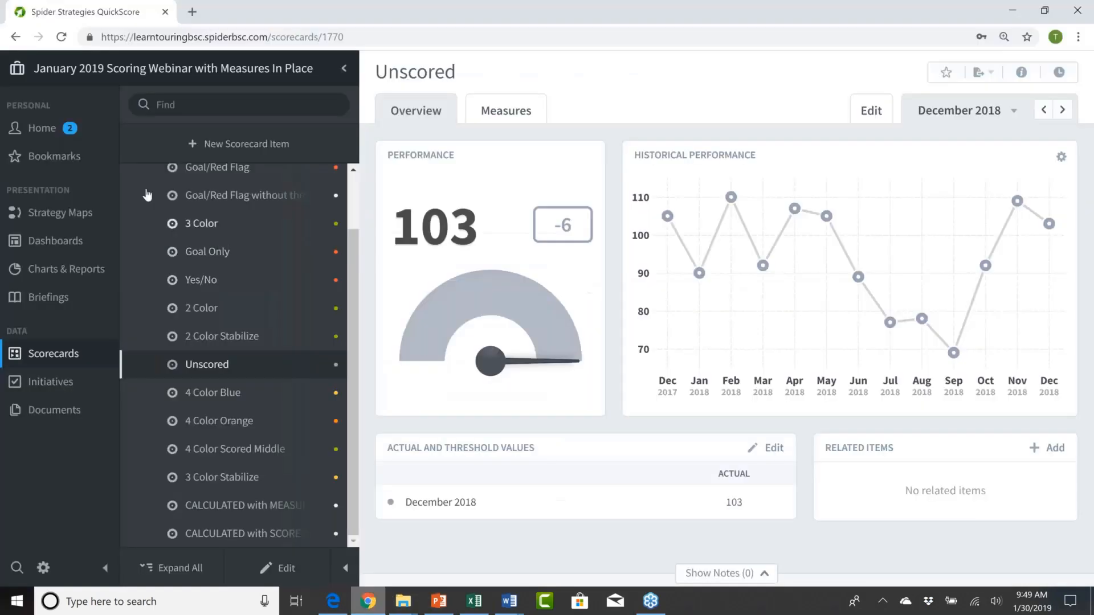
left_click(90, 71)
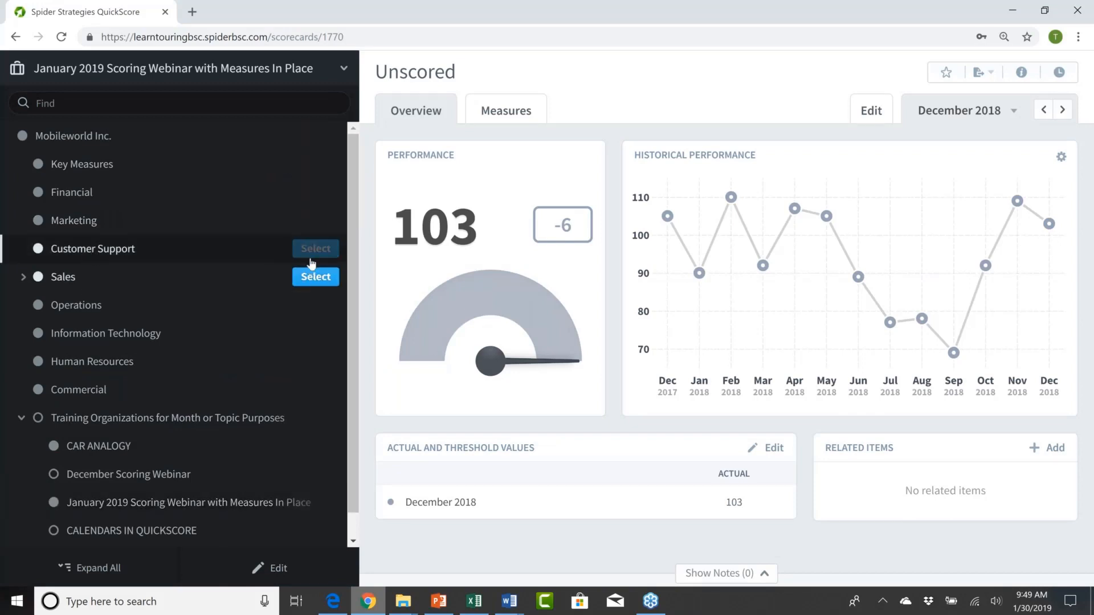
left_click(311, 254)
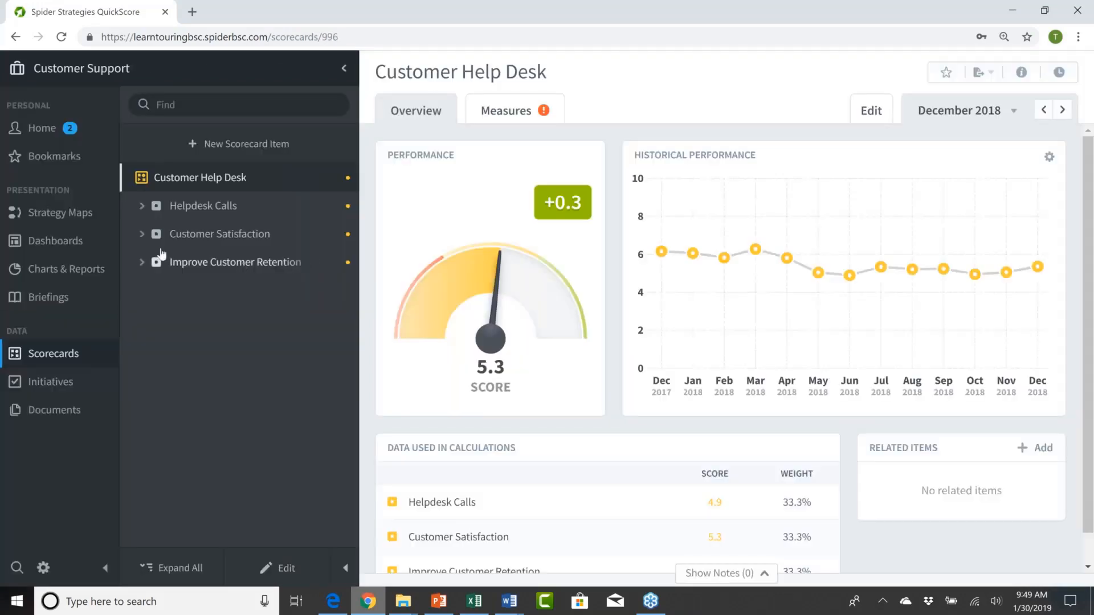
Step: Expand Customer Satisfaction and Customer Churn in the scorecard tree and open the Customer Satisfaction Survey measure's overview
left_click(142, 235)
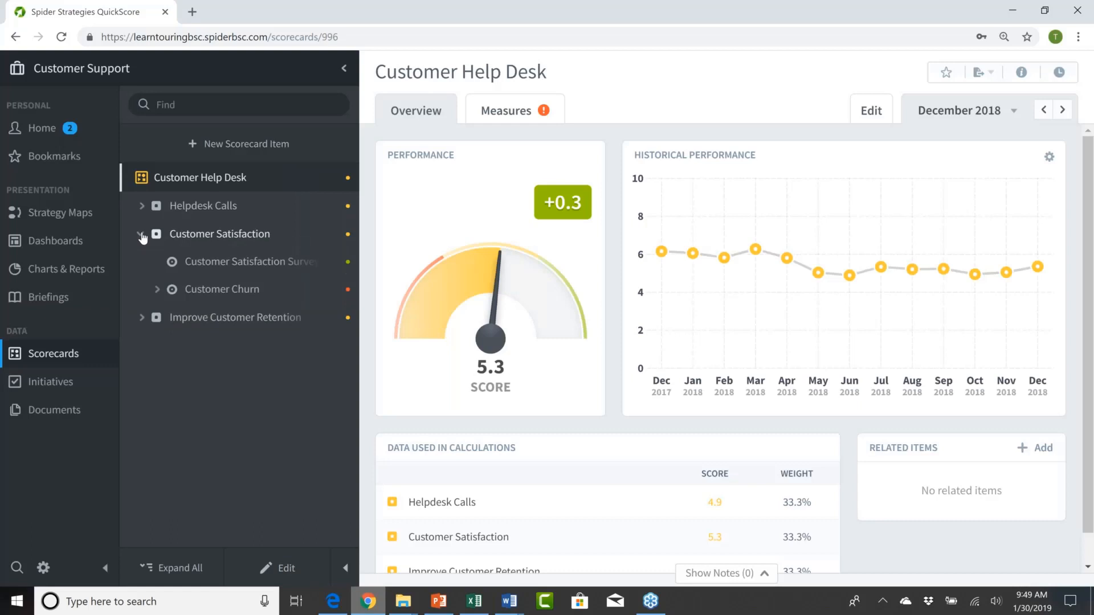
left_click(157, 291)
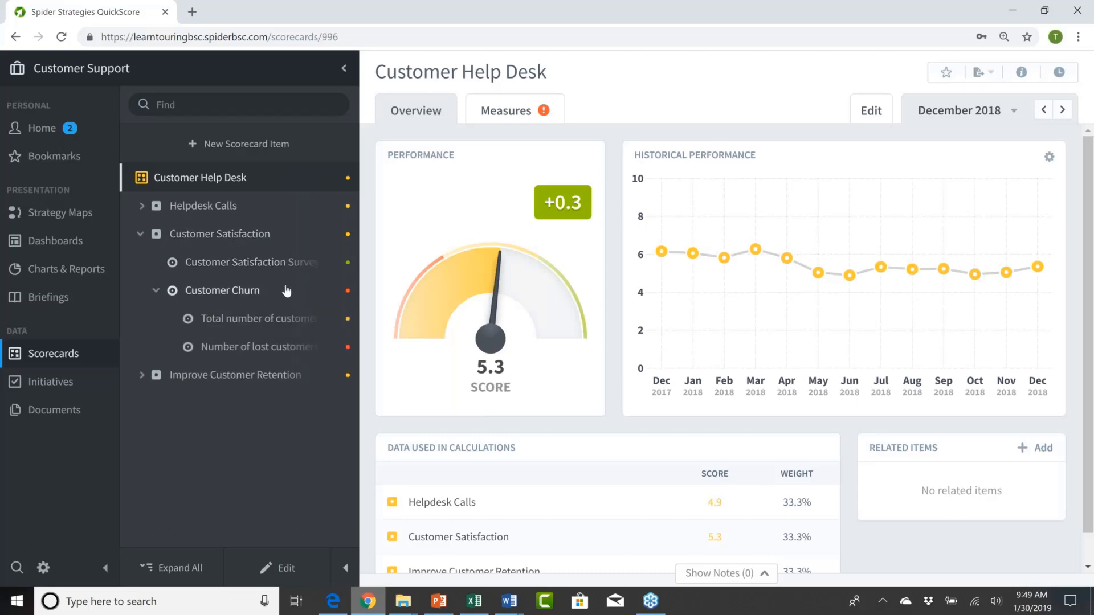
left_click(249, 263)
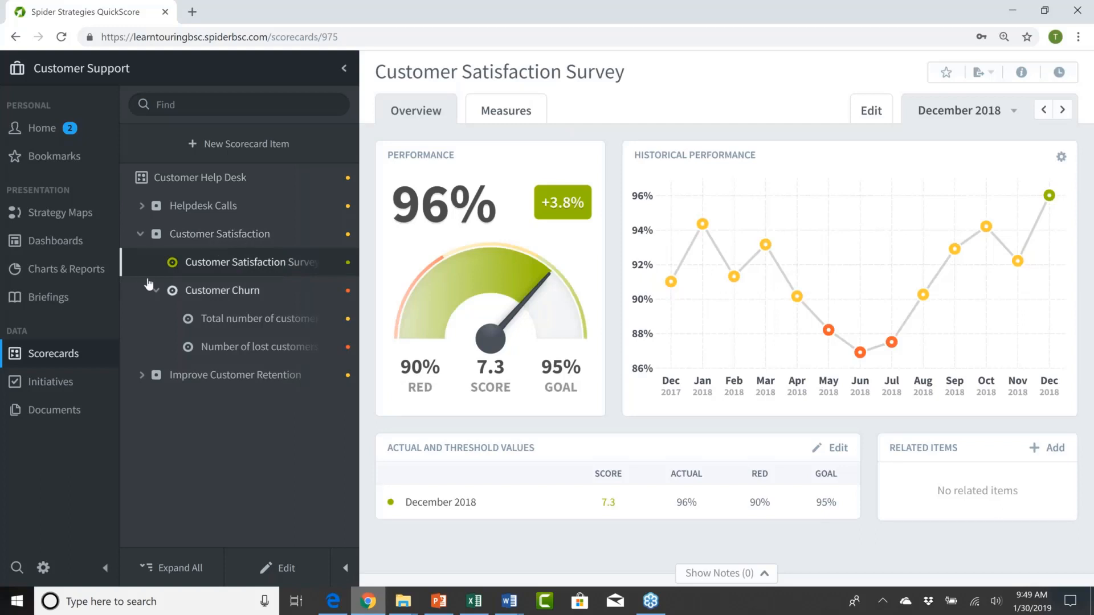
Step: Collapse and re-expand the Customer Satisfaction branch, and open its overview to examine the scores and weights used in its calculation
left_click(141, 235)
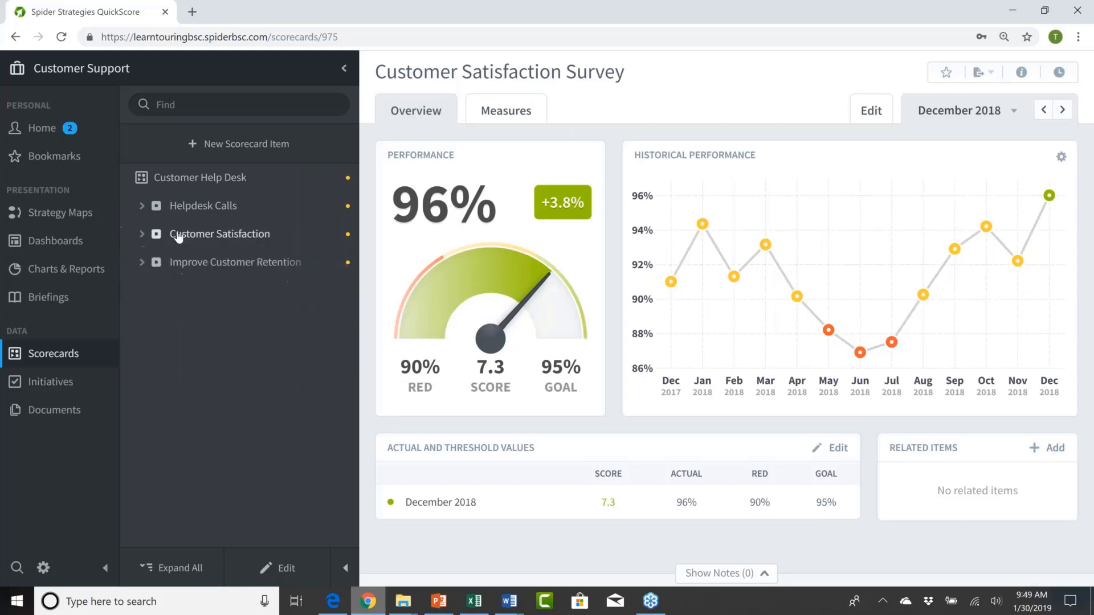
left_click(142, 235)
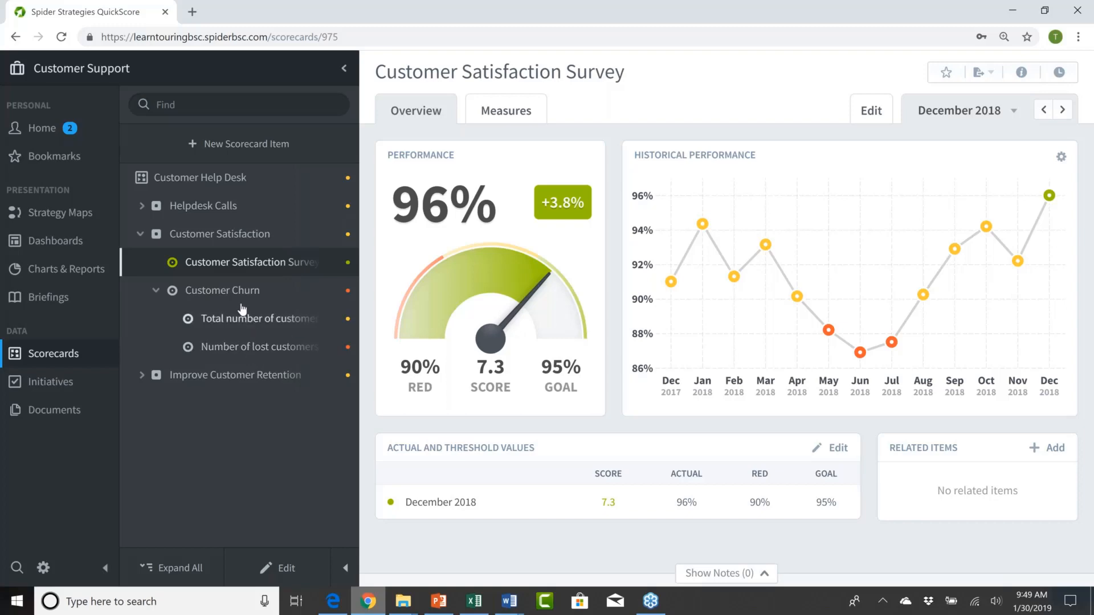
left_click(209, 241)
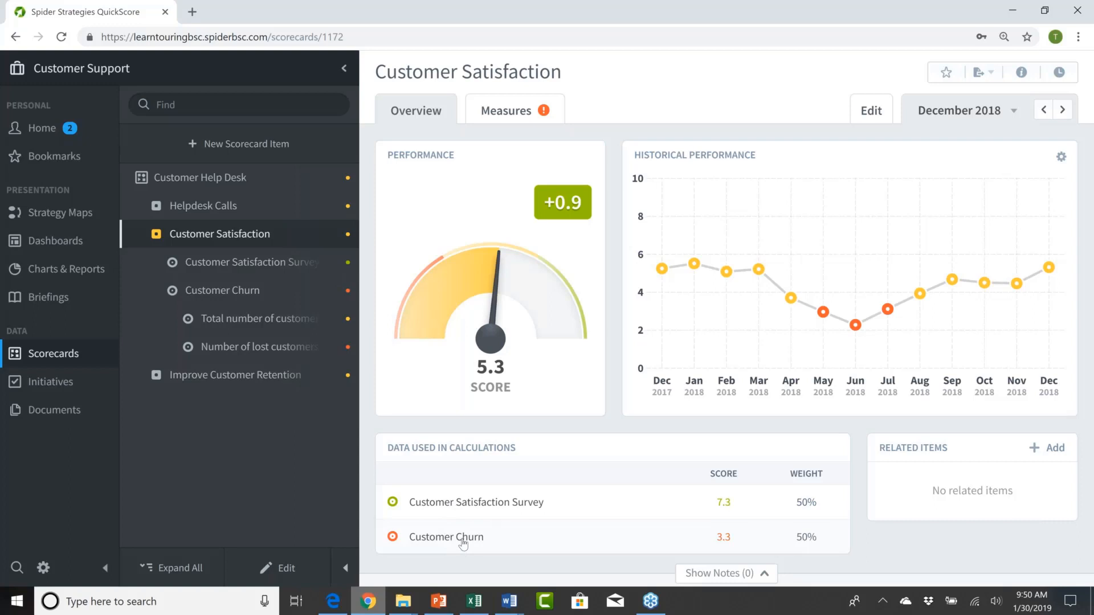
Step: Edit the Customer Churn measure, set its weight to 3, save the weighting and finish editing
left_click(238, 292)
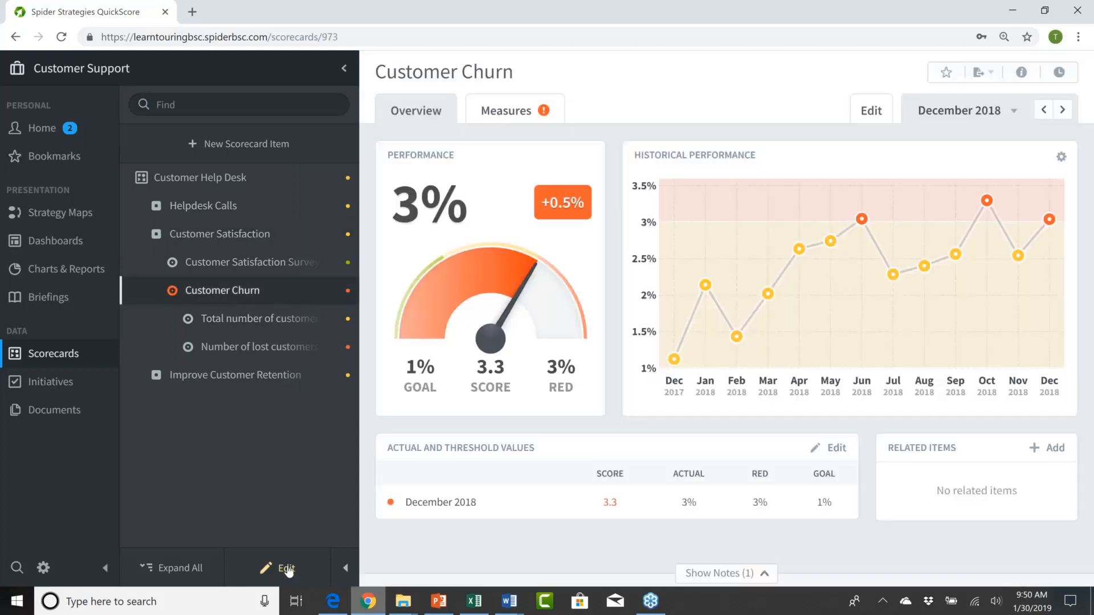
left_click(285, 568)
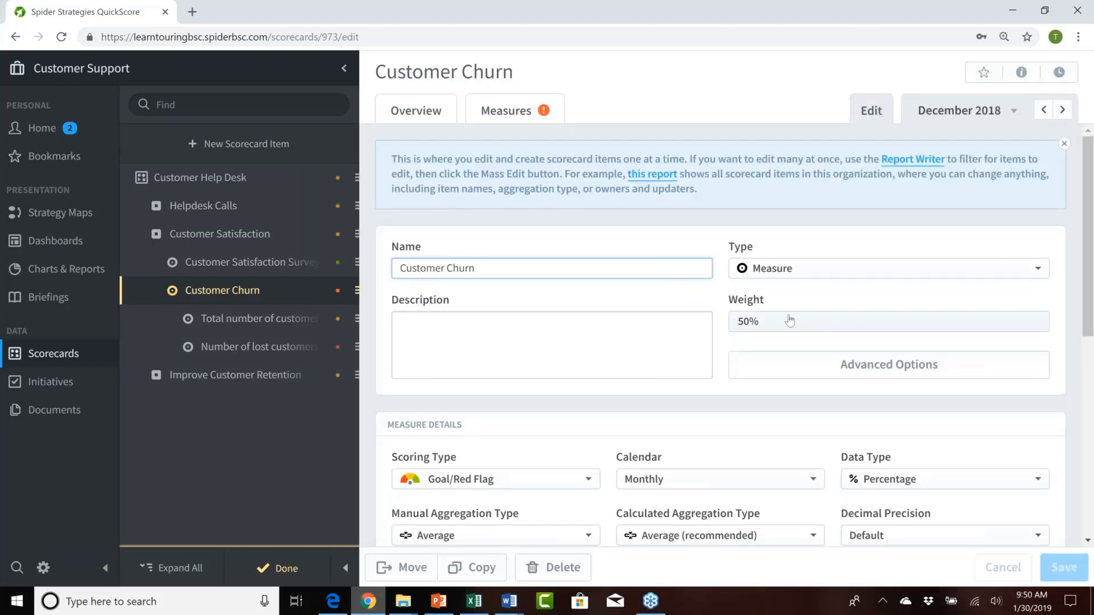
left_click(826, 321)
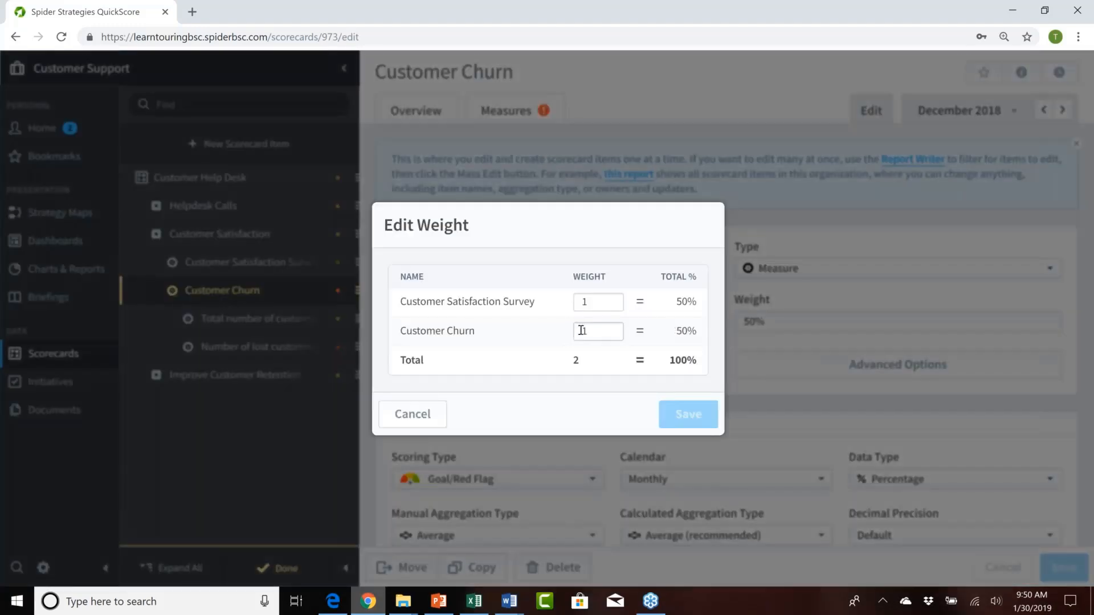
left_click(598, 330)
double_click(582, 331)
type("3")
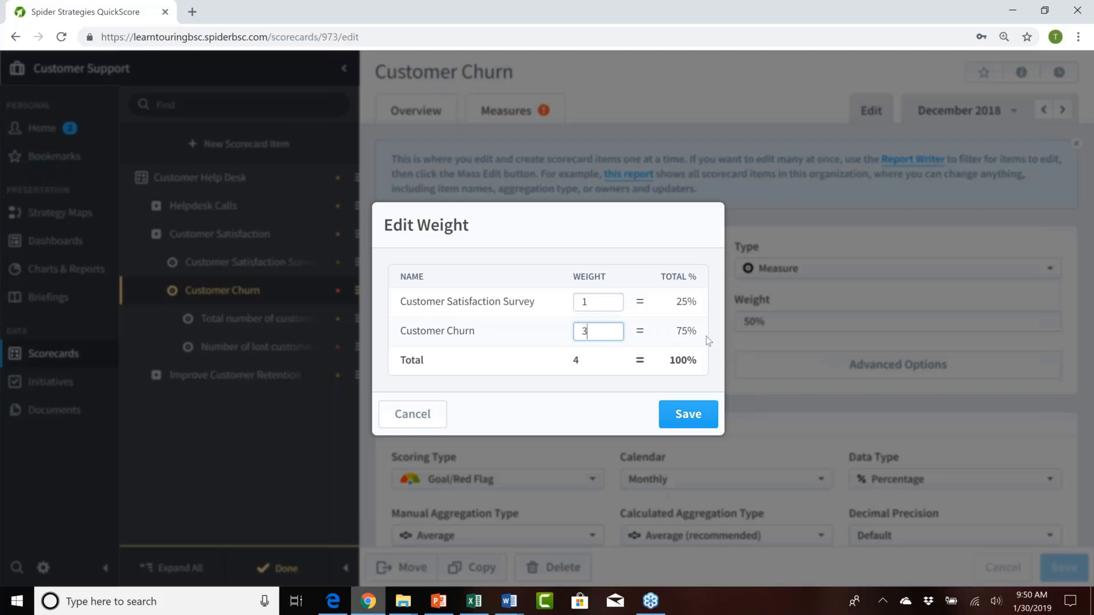
double_click(691, 330)
double_click(686, 302)
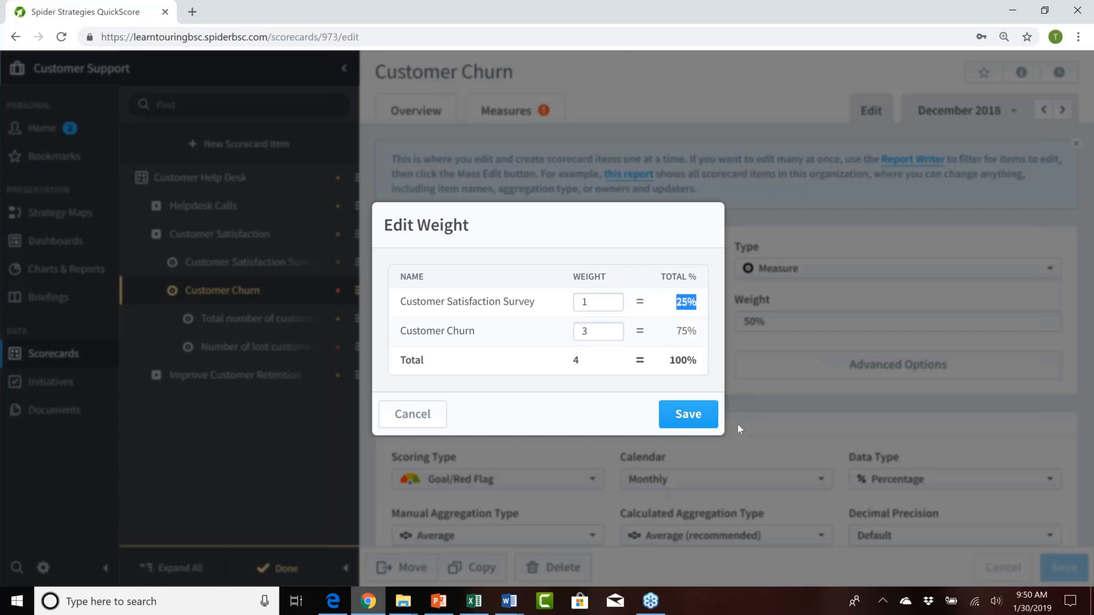
left_click(688, 416)
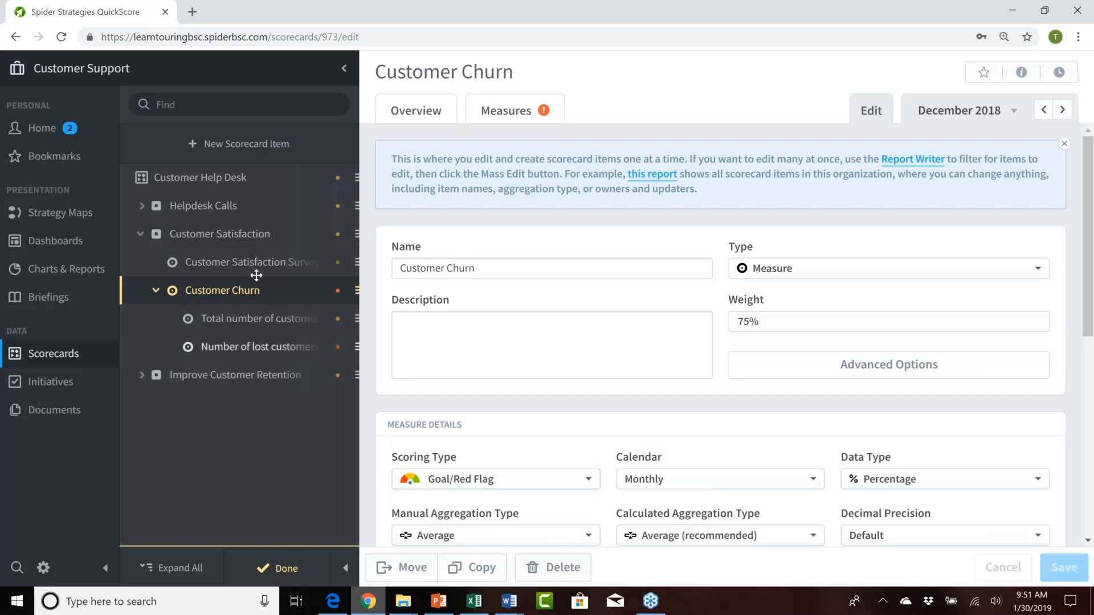
left_click(289, 570)
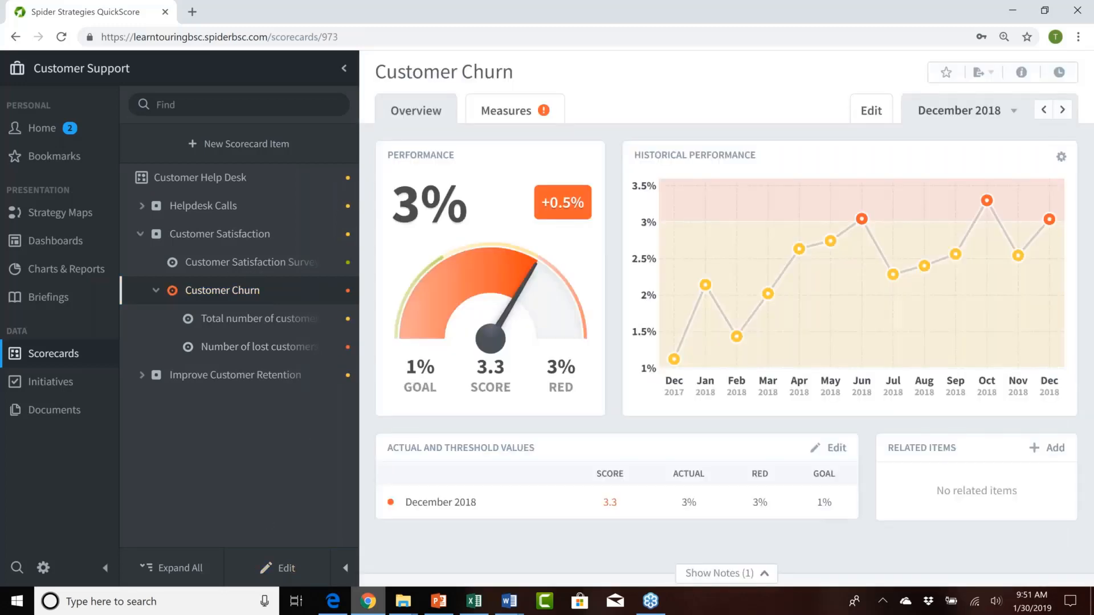
Step: Review Customer Satisfaction's overview and switch to the Mobileworld Inc. organization to examine the data used in its scorecard's calculations
left_click(210, 238)
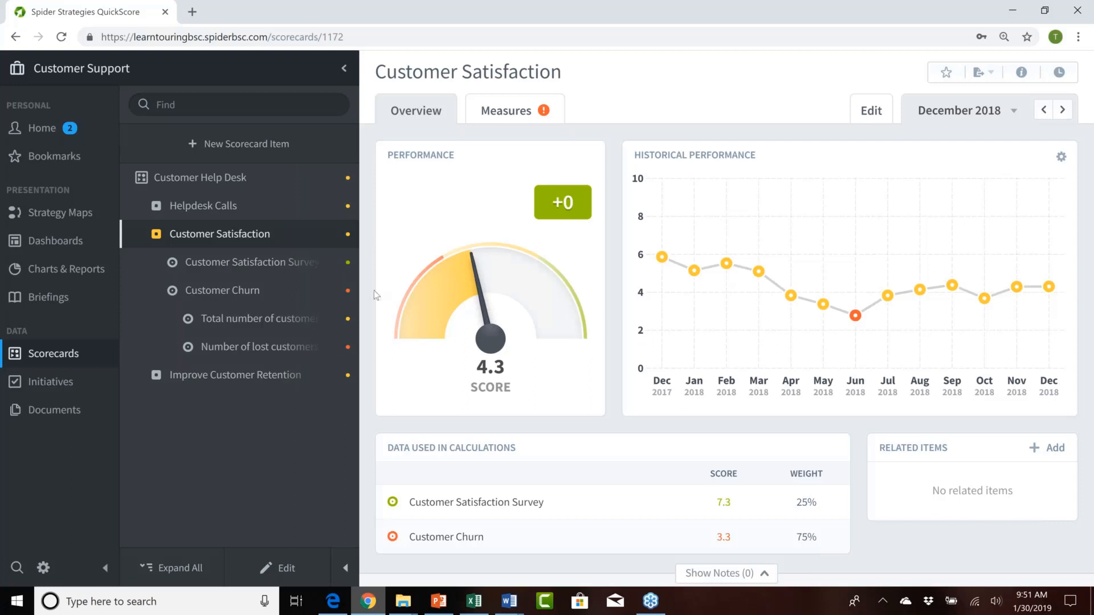
left_click(82, 69)
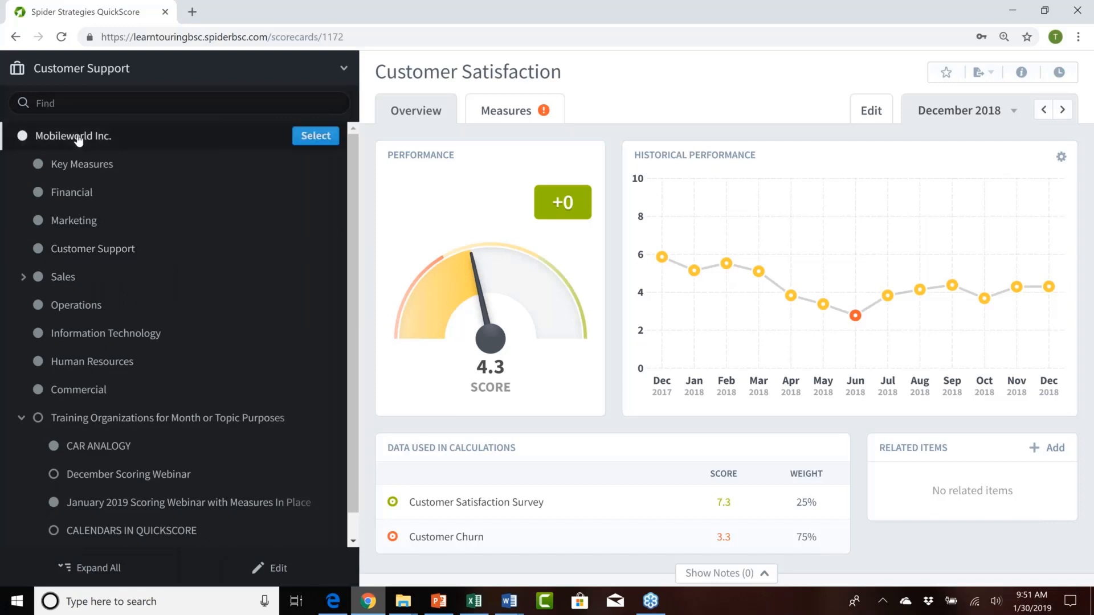
left_click(306, 136)
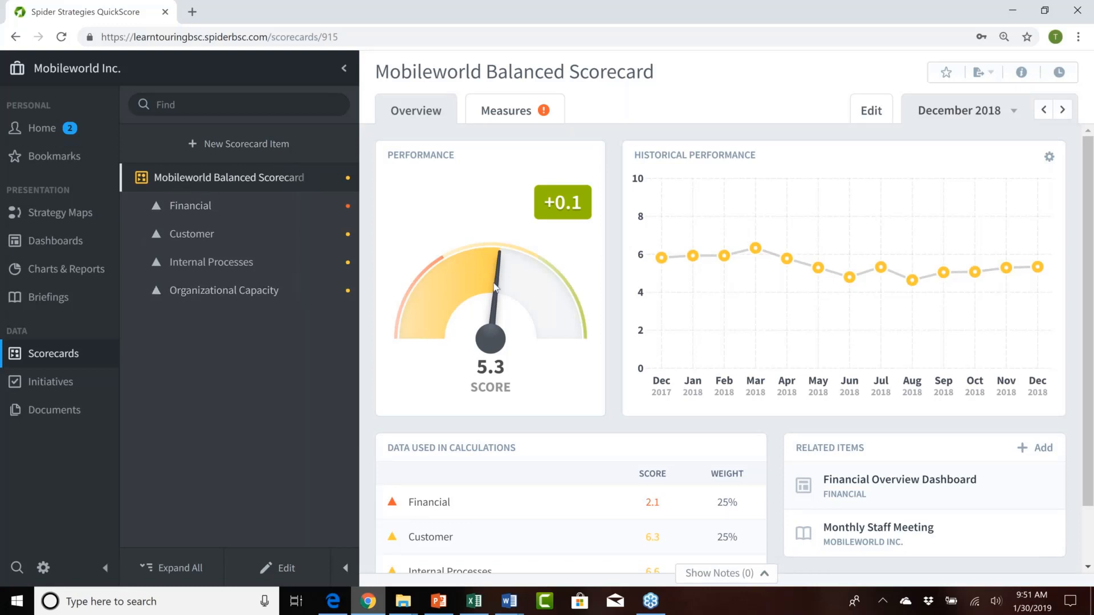
scroll(494, 286, "down", 2)
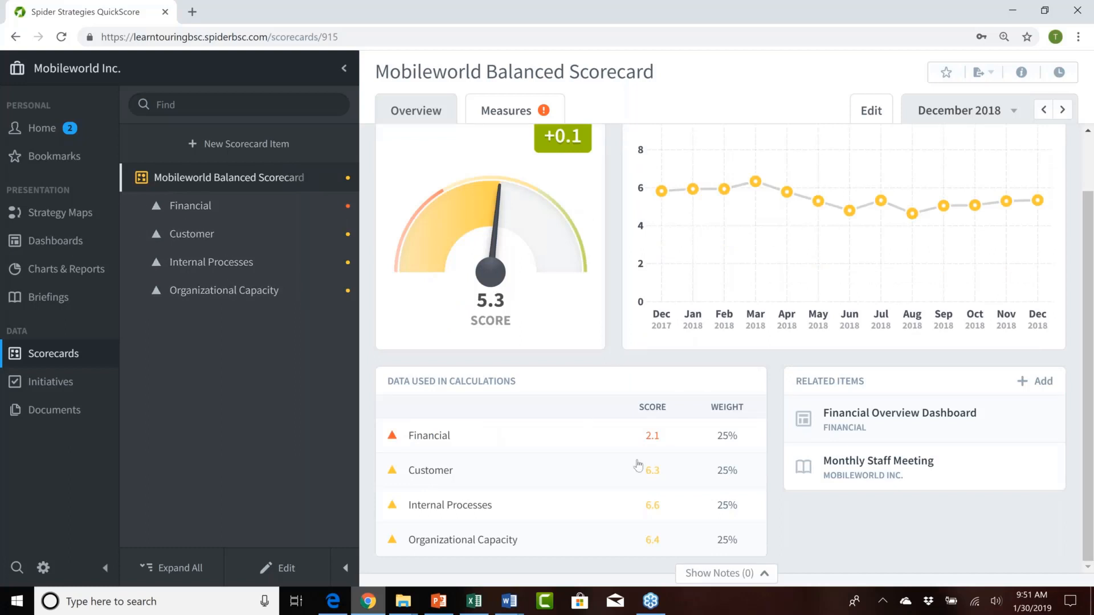
Step: Expand the Financial perspective, examine its child scores and weights, and open the Increase Revenue objective
left_click(140, 206)
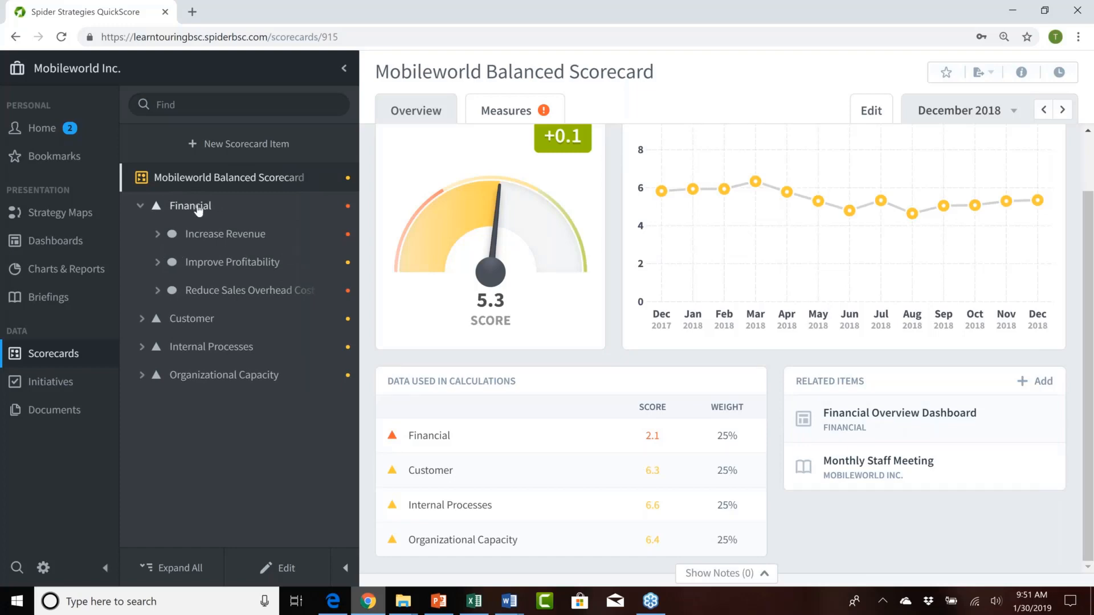
left_click(197, 208)
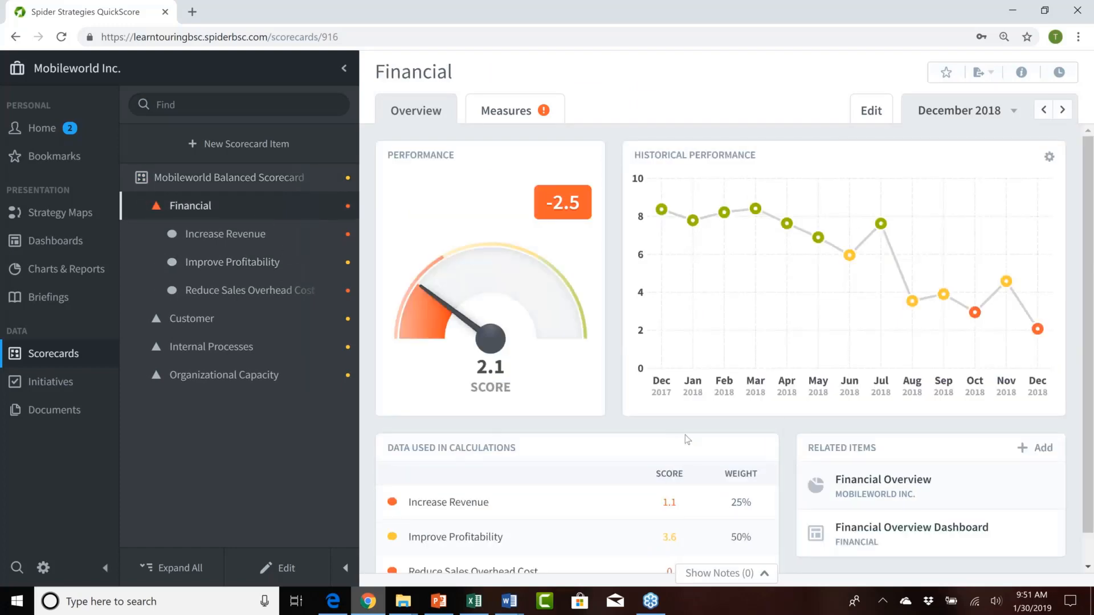
scroll(685, 435, "down", 1)
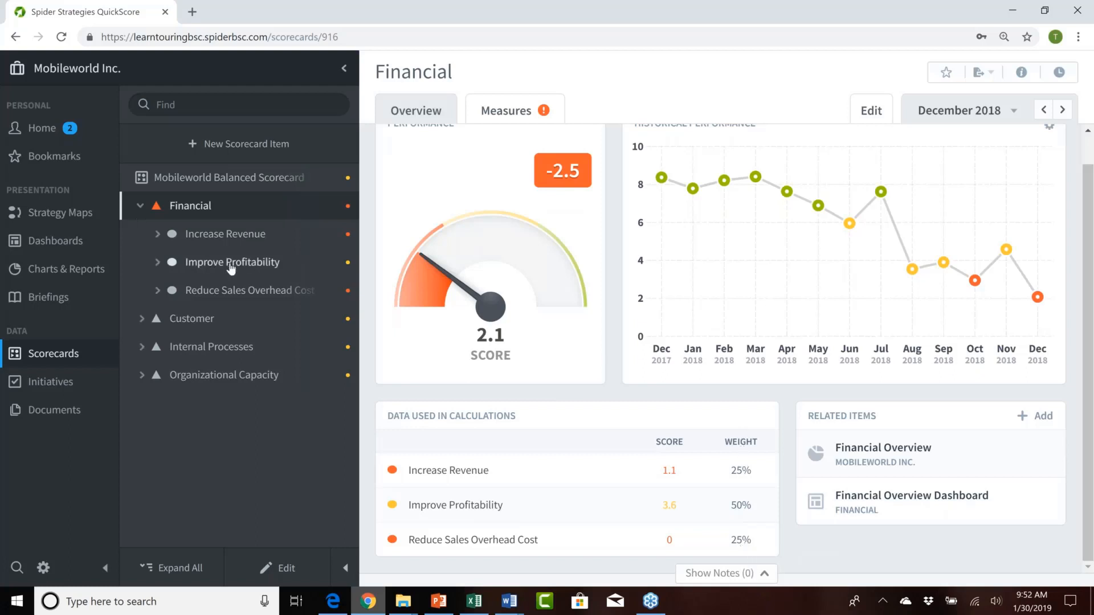
left_click(217, 239)
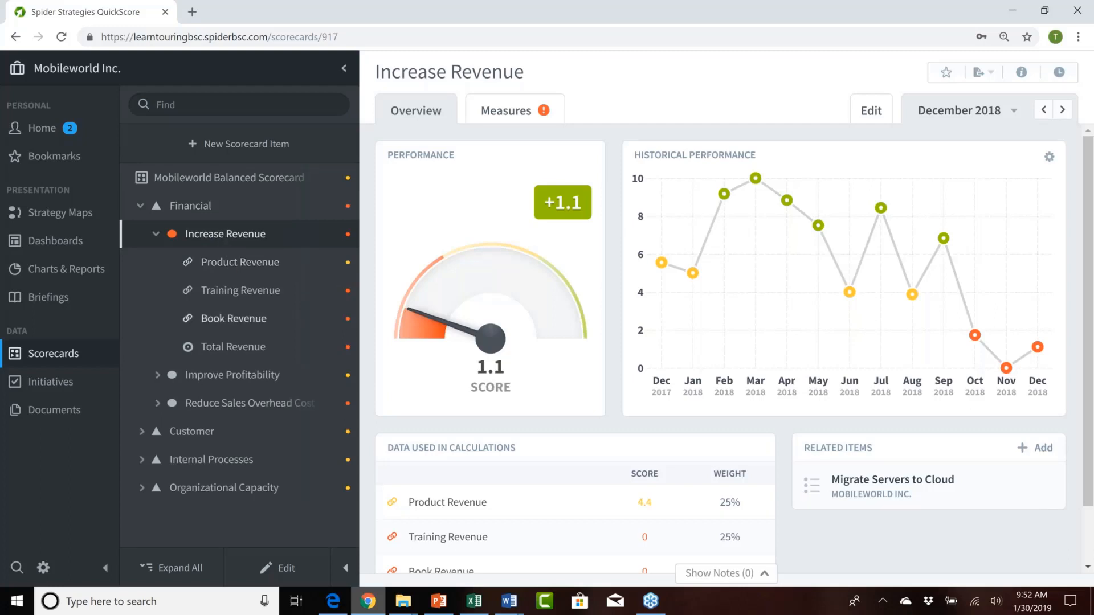
Step: Open QuickScore's Application Administration settings and go to the Scoring section
left_click(1014, 12)
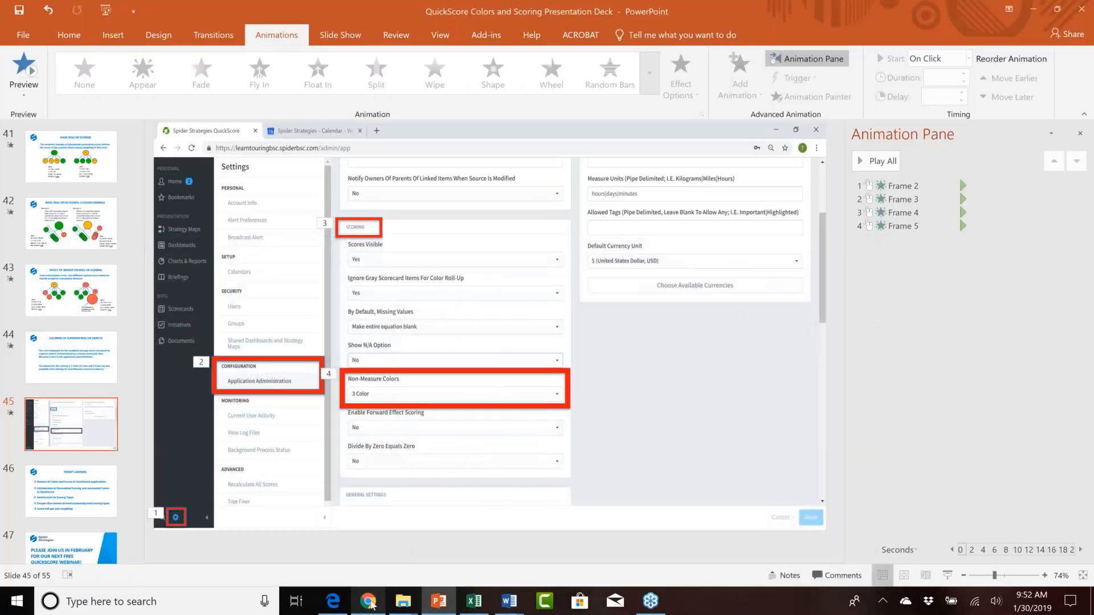
left_click(368, 601)
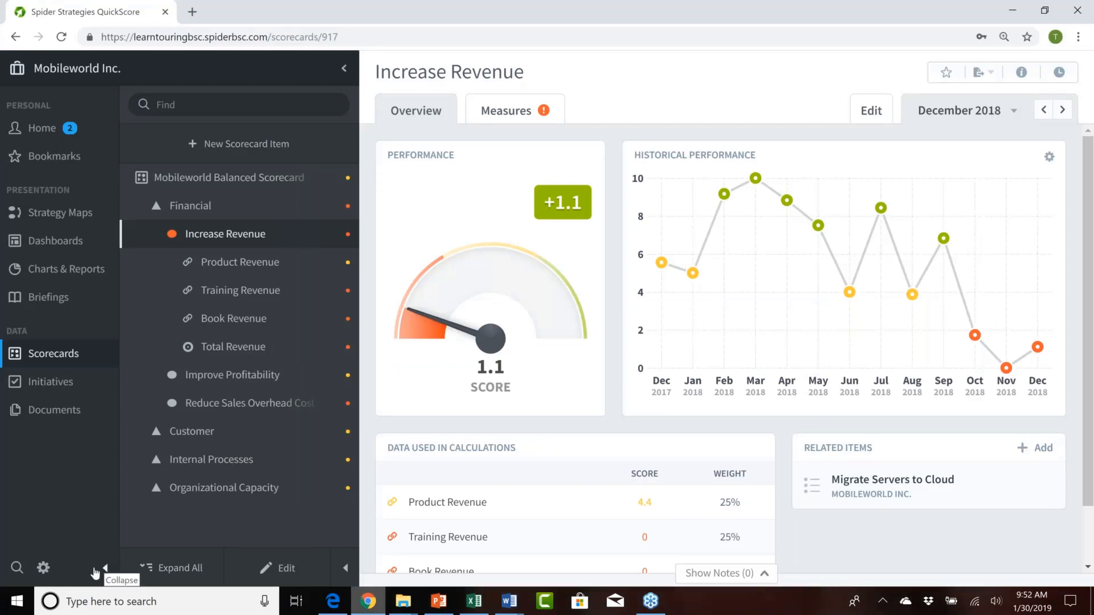
left_click(43, 568)
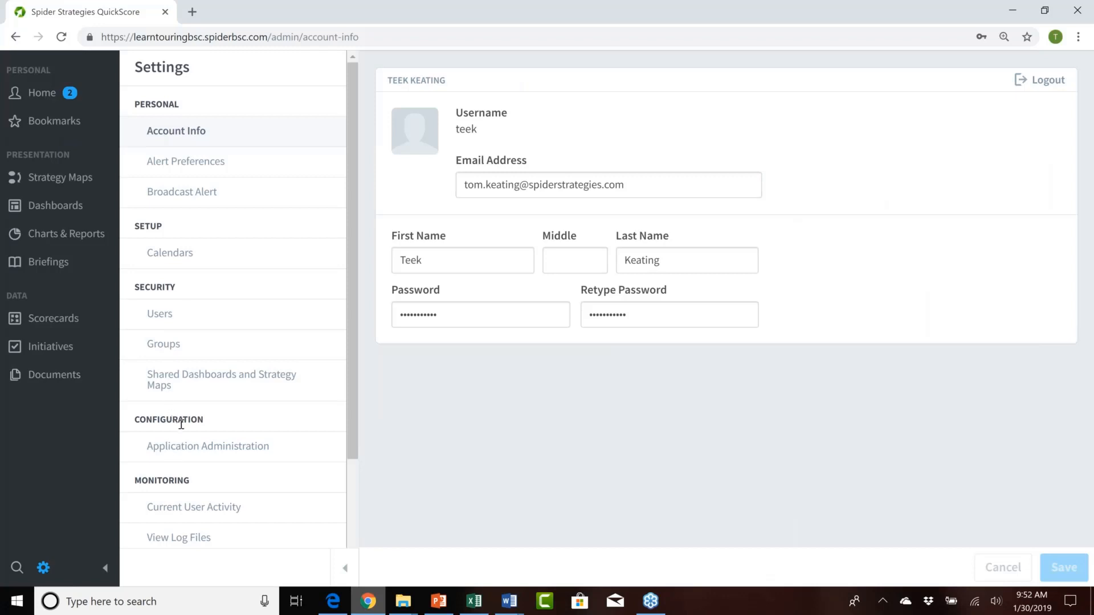
left_click(178, 450)
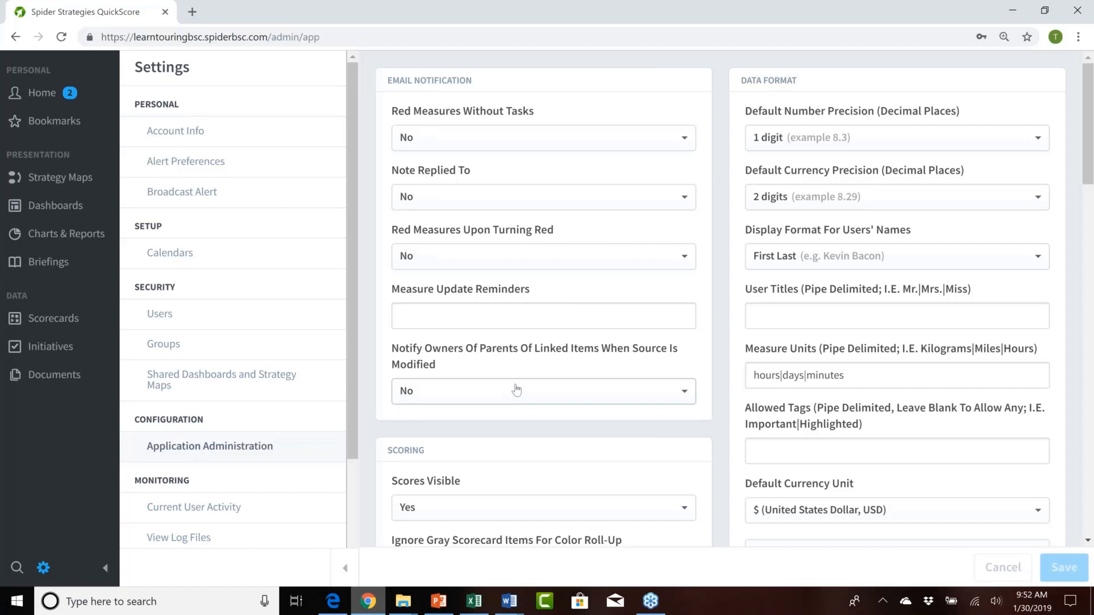
scroll(516, 389, "down", 6)
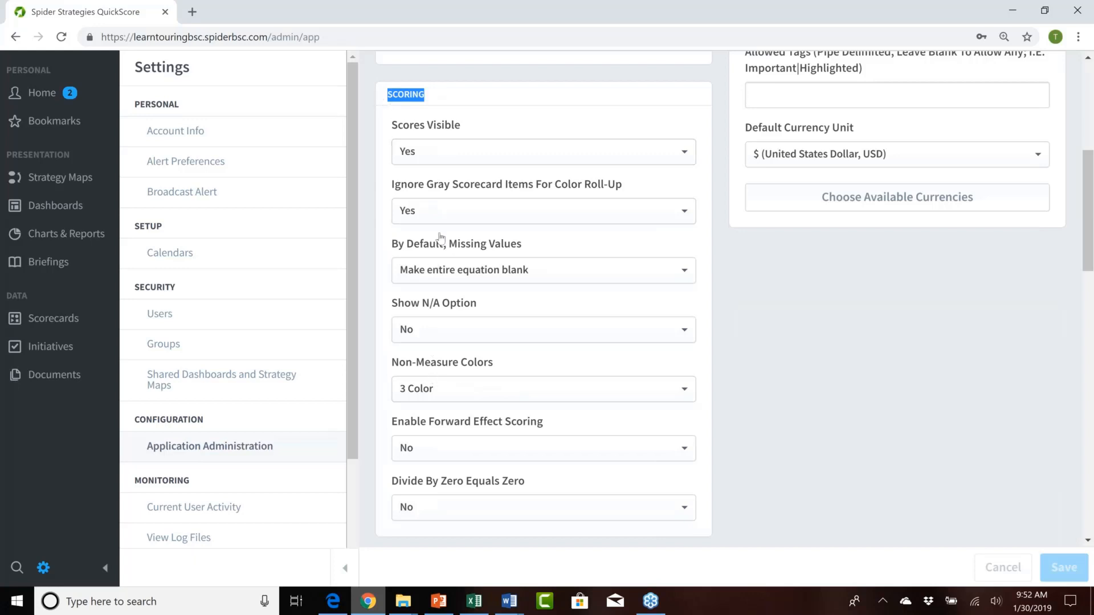
Step: Examine the options for Scores Visible and Ignore Gray Scorecard Items For Color Roll-Up, keeping both set to Yes
left_click(518, 126)
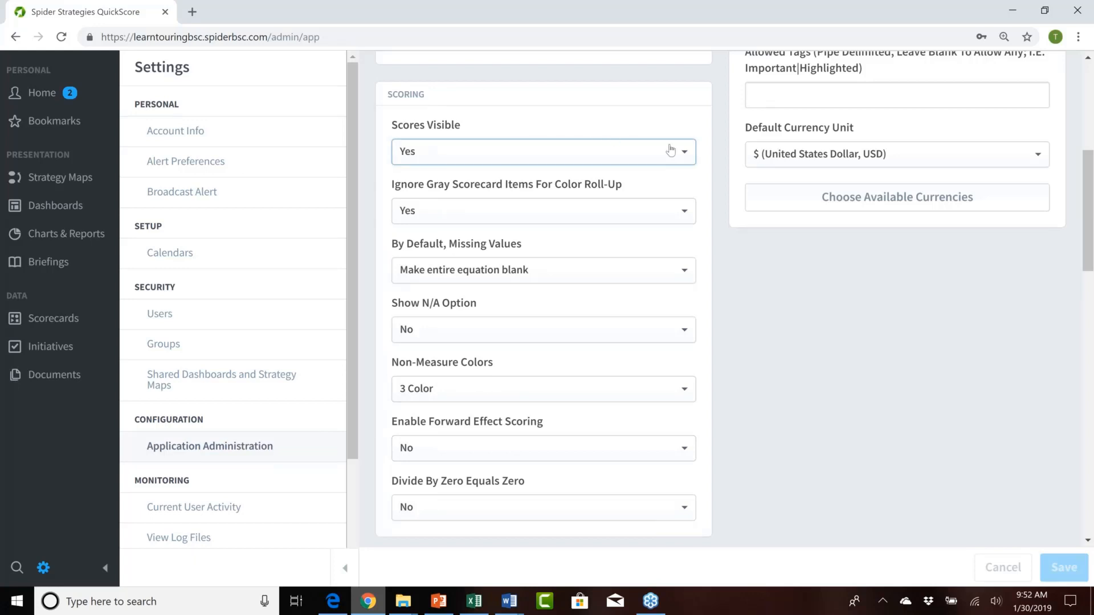
left_click(687, 153)
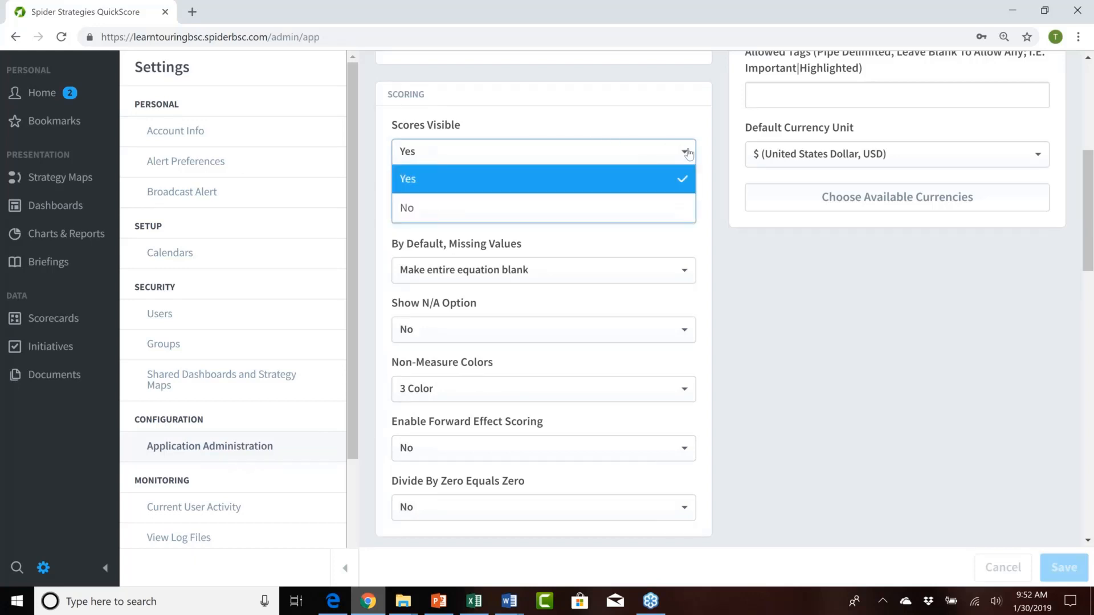
left_click(687, 153)
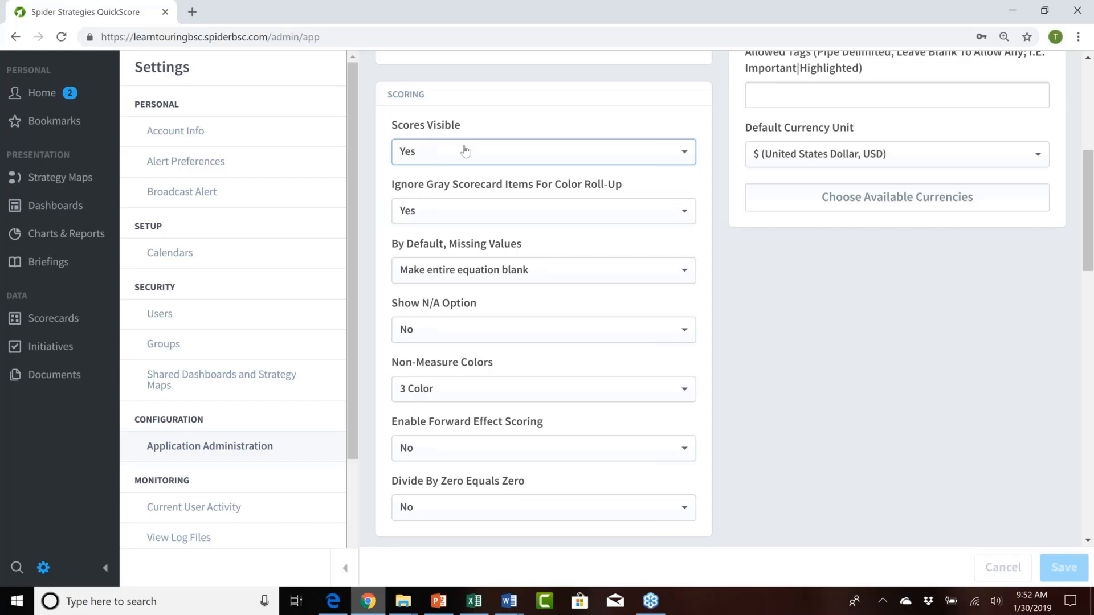
left_click(648, 153)
left_click(648, 152)
left_click(514, 215)
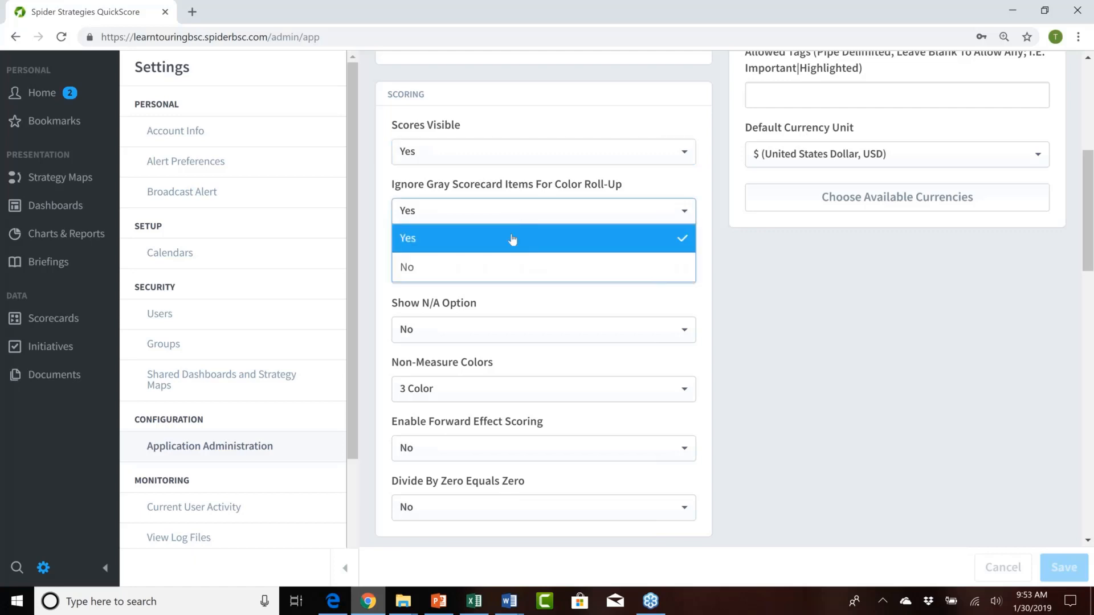
left_click(513, 215)
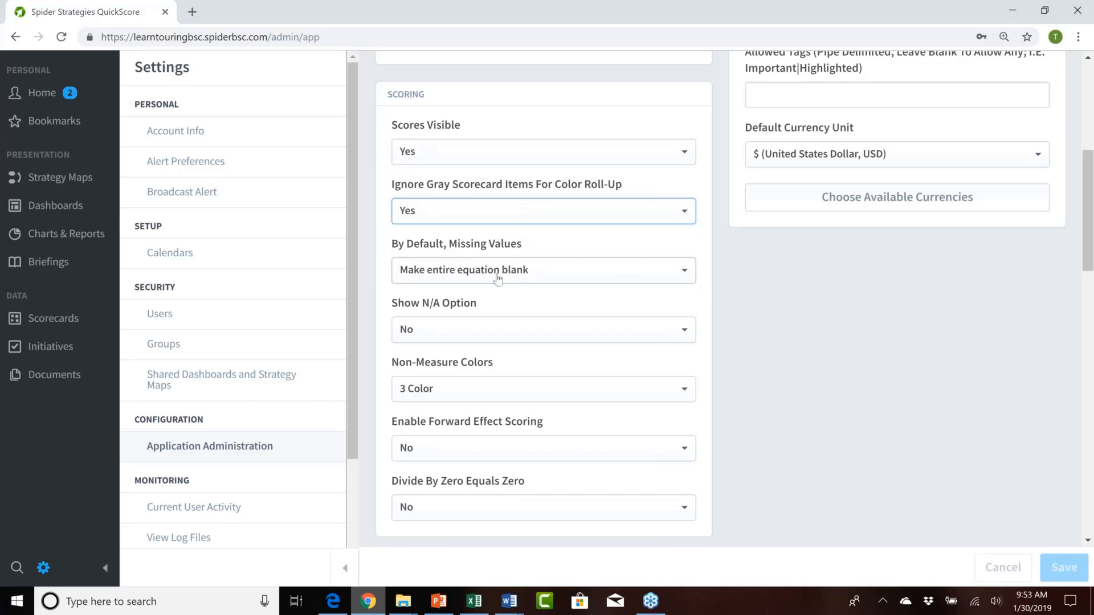
Step: Examine the options for how missing values are treated by default, keeping Make entire equation blank
left_click(586, 276)
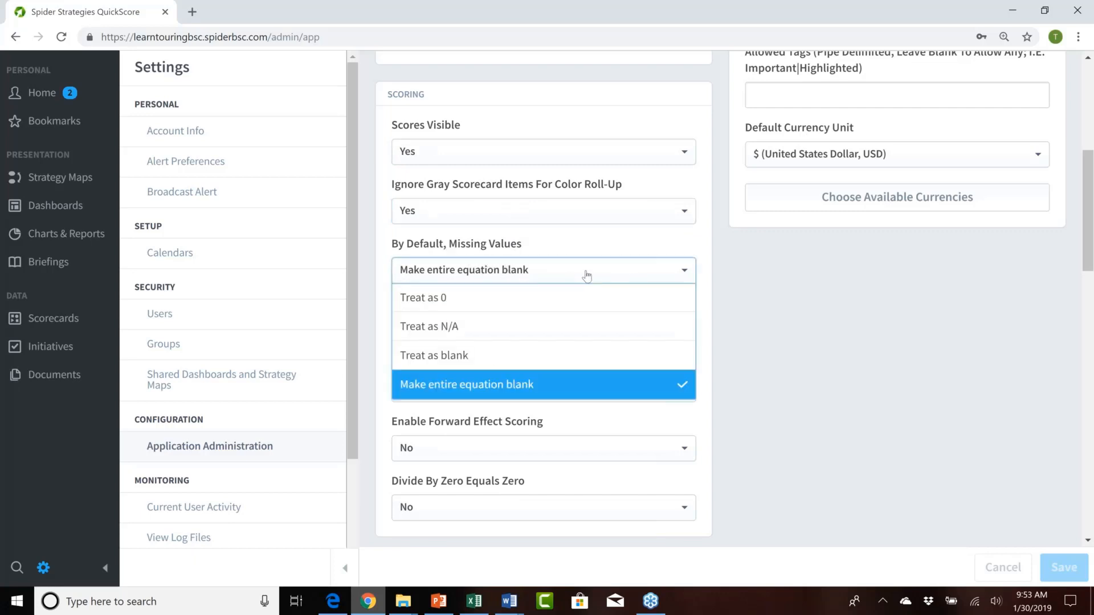
left_click(587, 276)
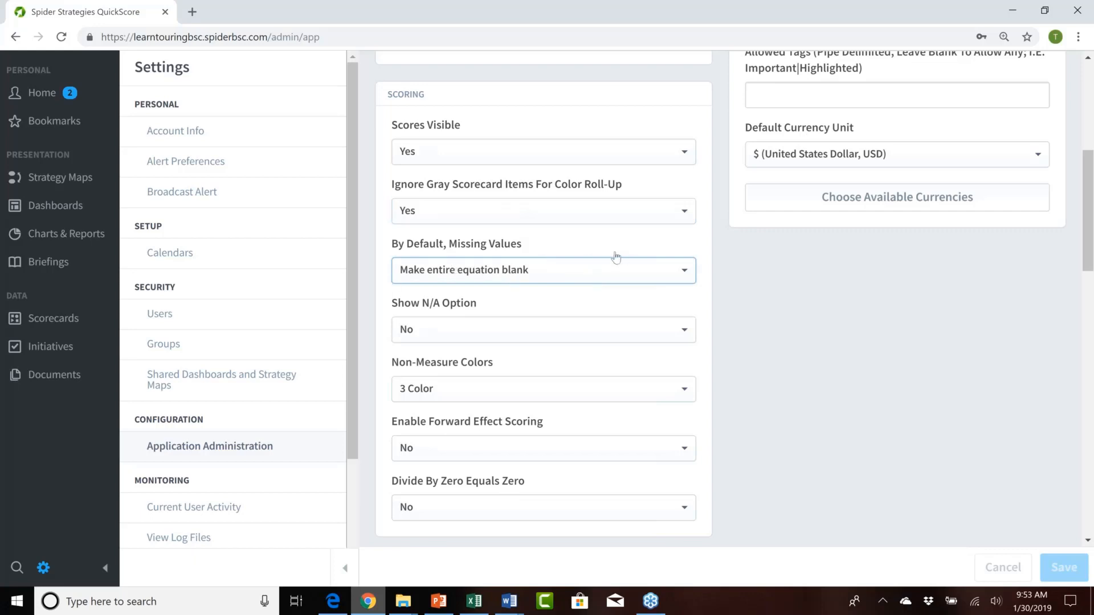
left_click(632, 276)
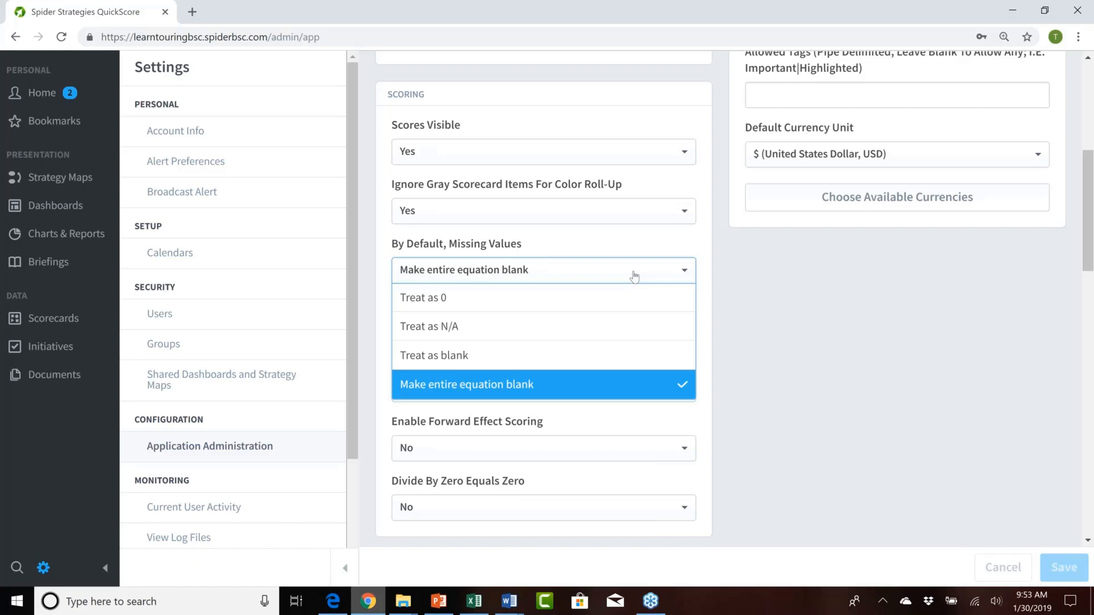
left_click(634, 276)
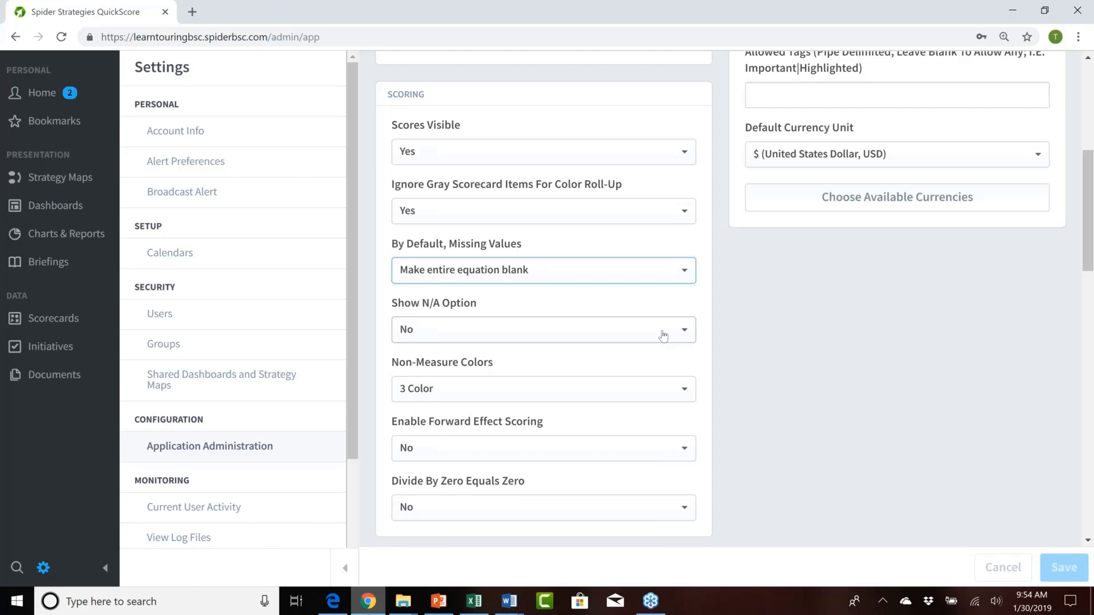
Step: Examine the options for Non-Measure Colors and Enable Forward Effect Scoring, keeping 3 Color and No
left_click(538, 394)
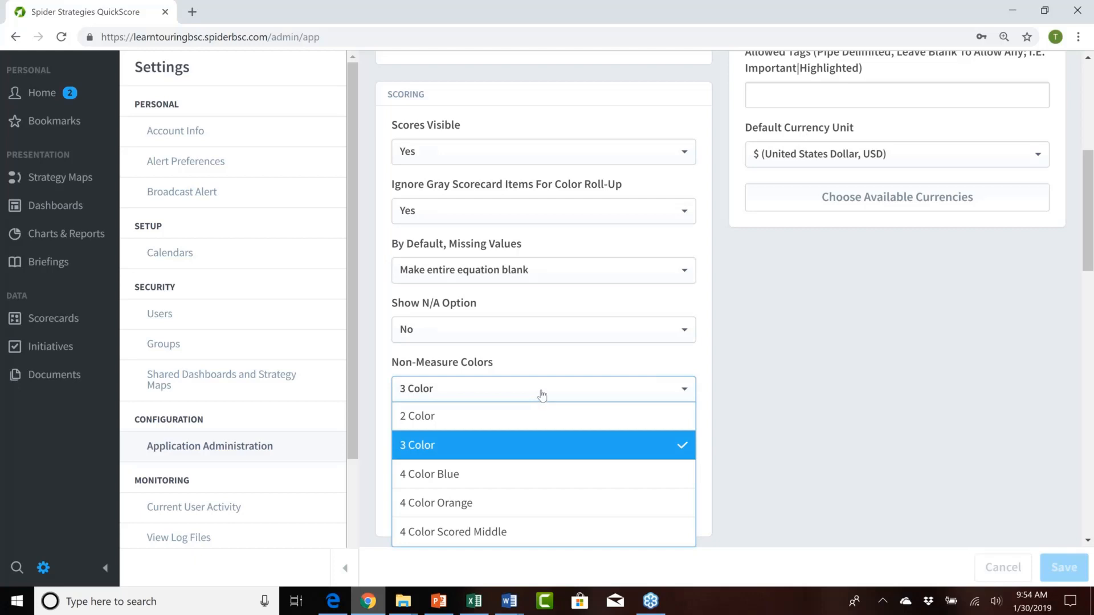
left_click(560, 365)
left_click(507, 450)
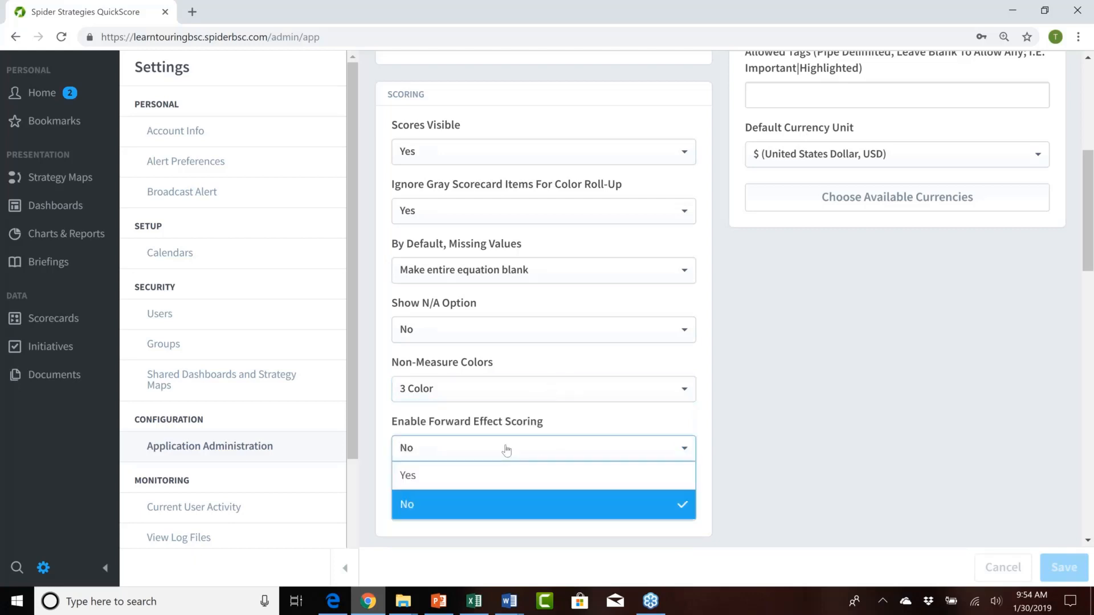
left_click(507, 450)
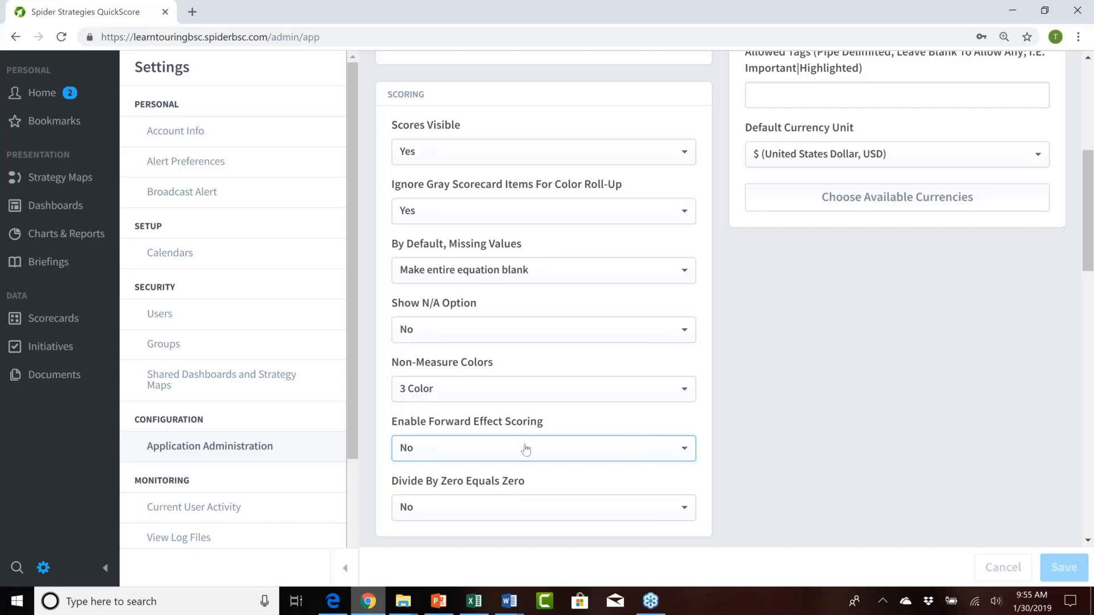
Step: Examine the Divide By Zero Equals Zero options, keeping No, and recheck the missing-value choices, keeping Make entire equation blank
left_click(597, 510)
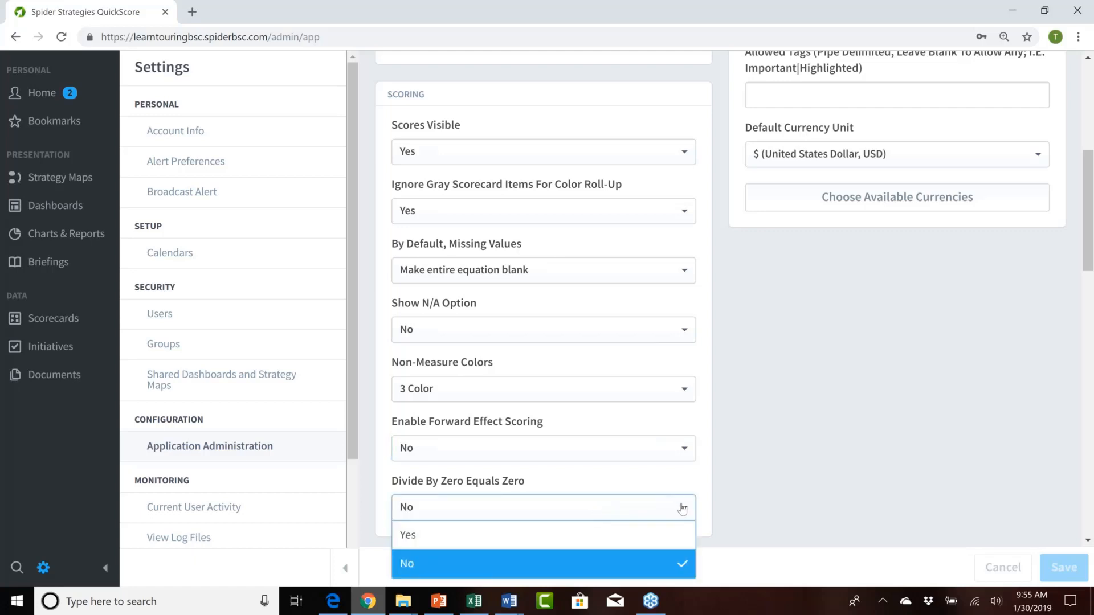
left_click(541, 509)
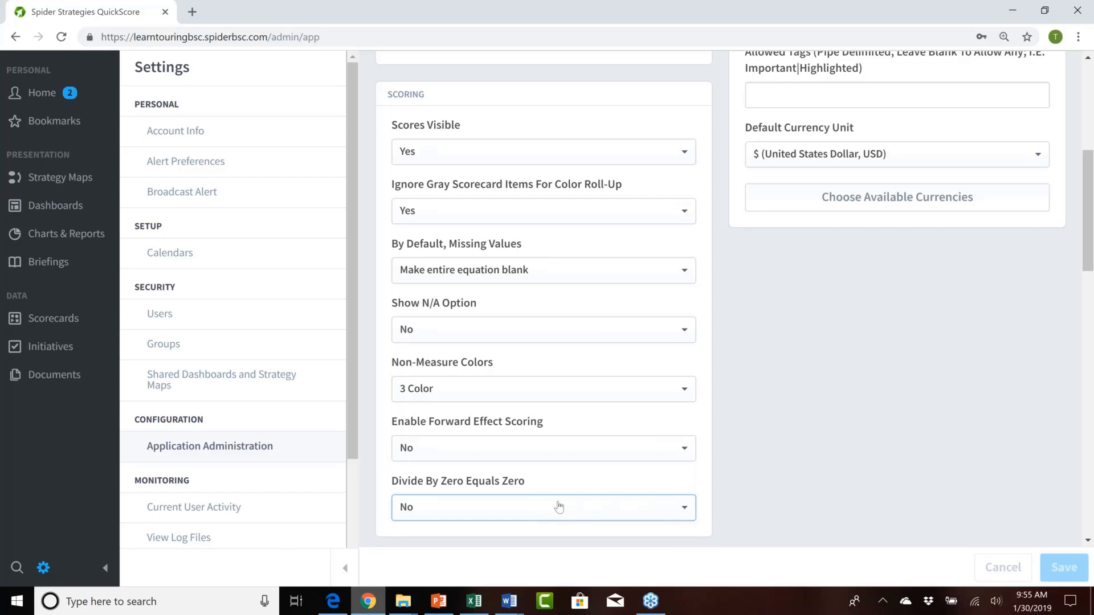
left_click_drag(533, 484, 504, 485)
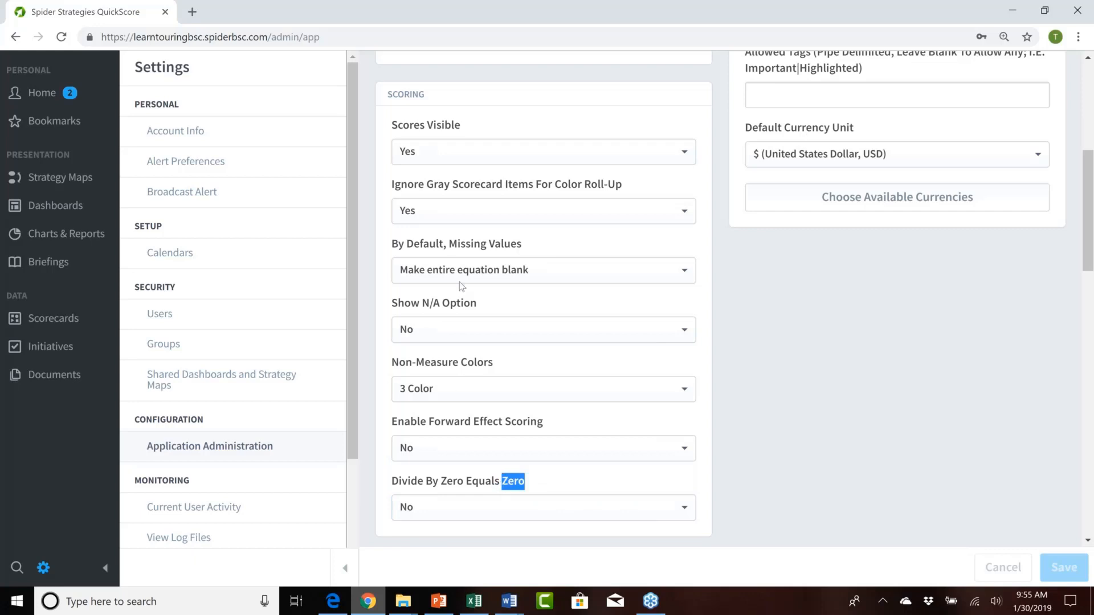
left_click(504, 250)
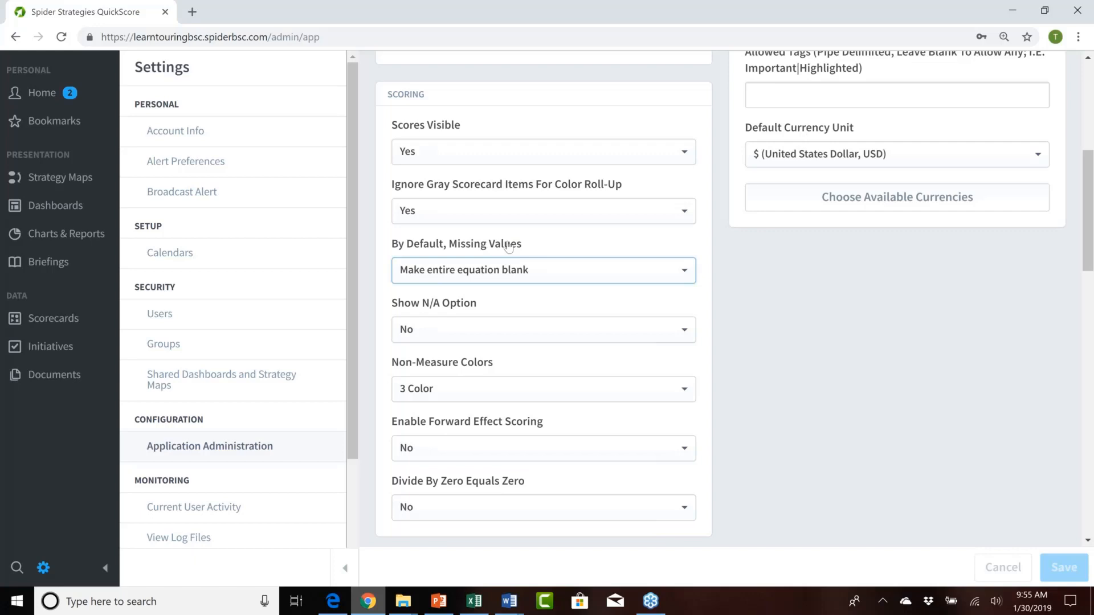
left_click(654, 272)
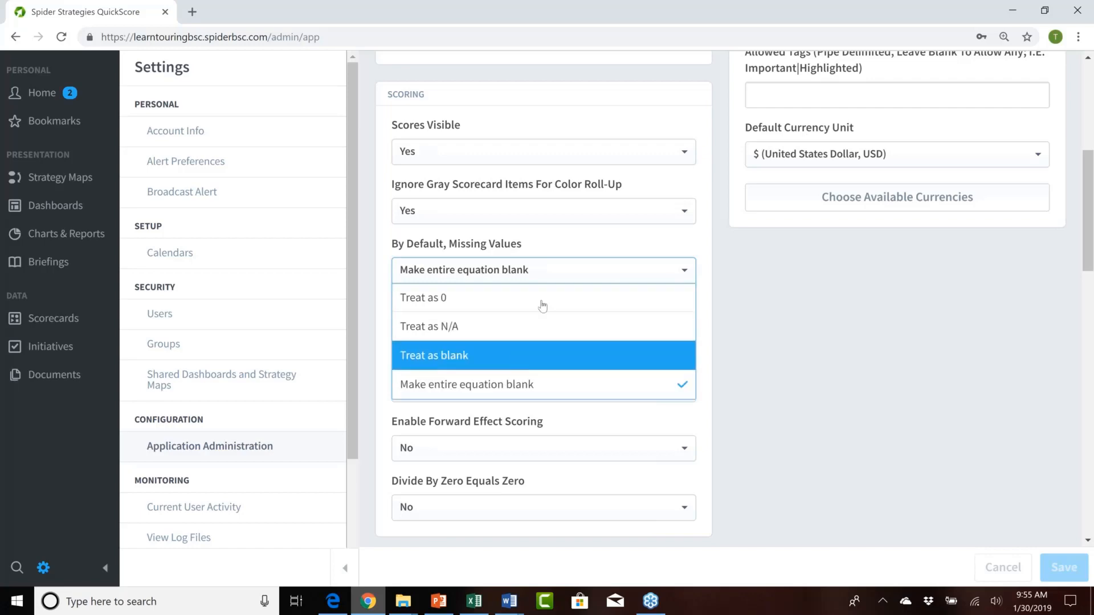
left_click(557, 250)
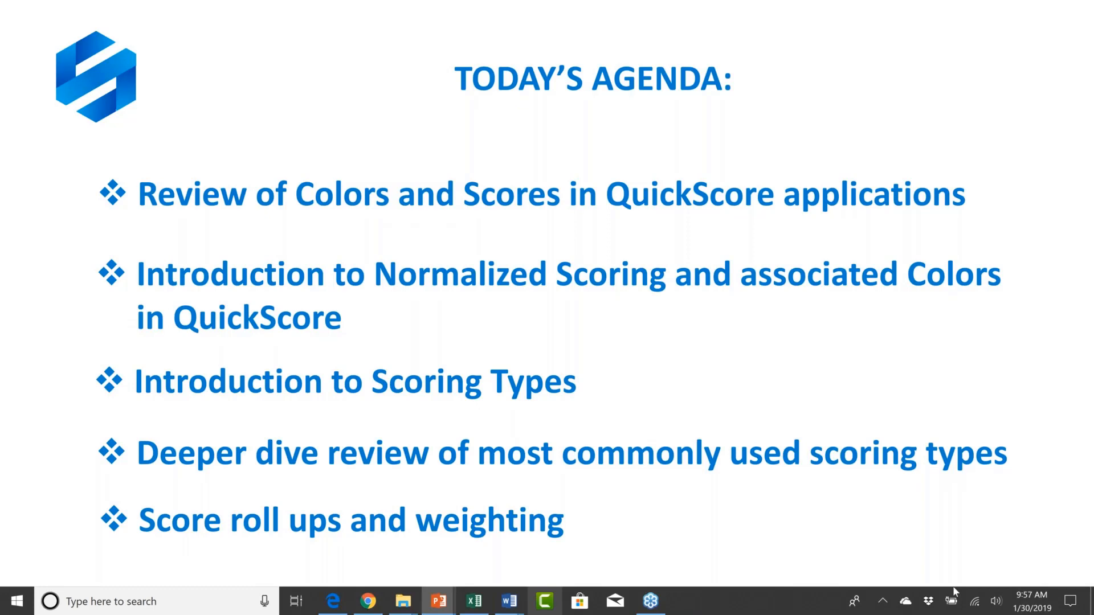
key("Right")
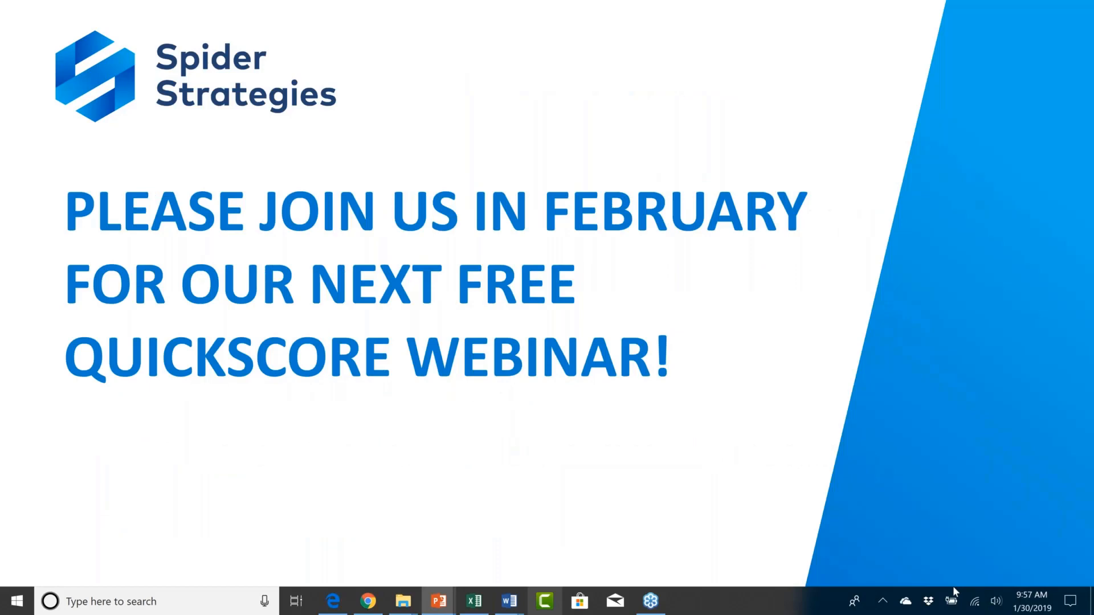